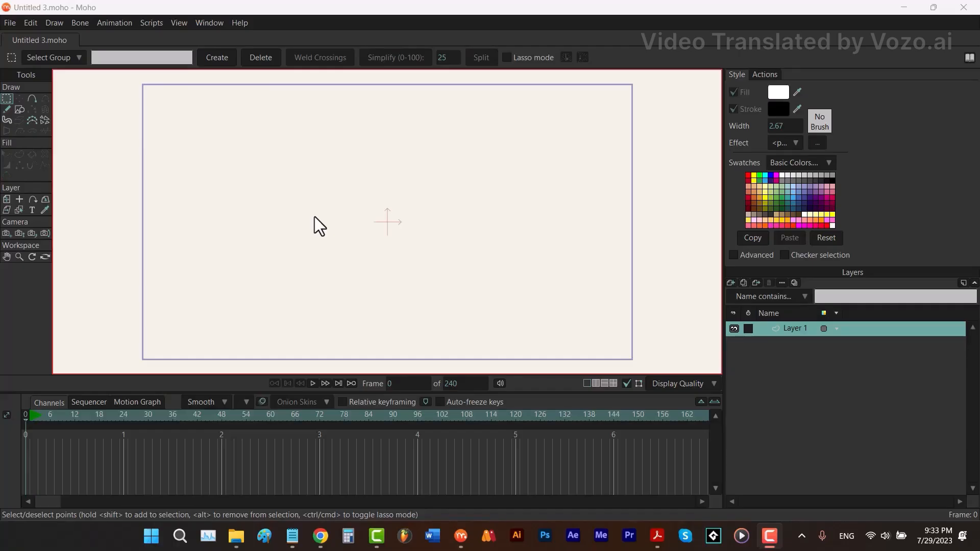
# Draw an S-shaped curve across the middle of the canvas and create a shape from all its points.
pyautogui.click(31, 98)
pyautogui.moveTo(582, 246); pyautogui.dragTo(240, 236)
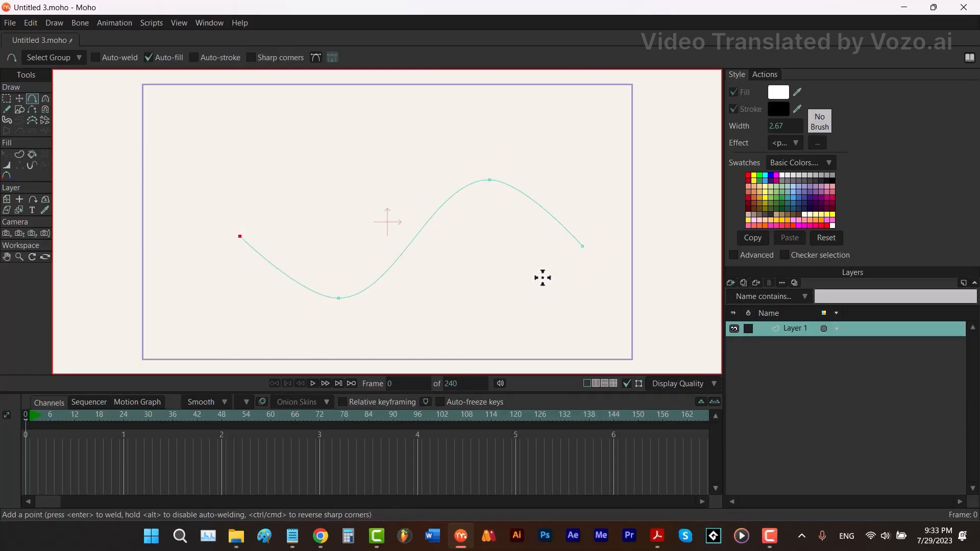
pyautogui.click(20, 154)
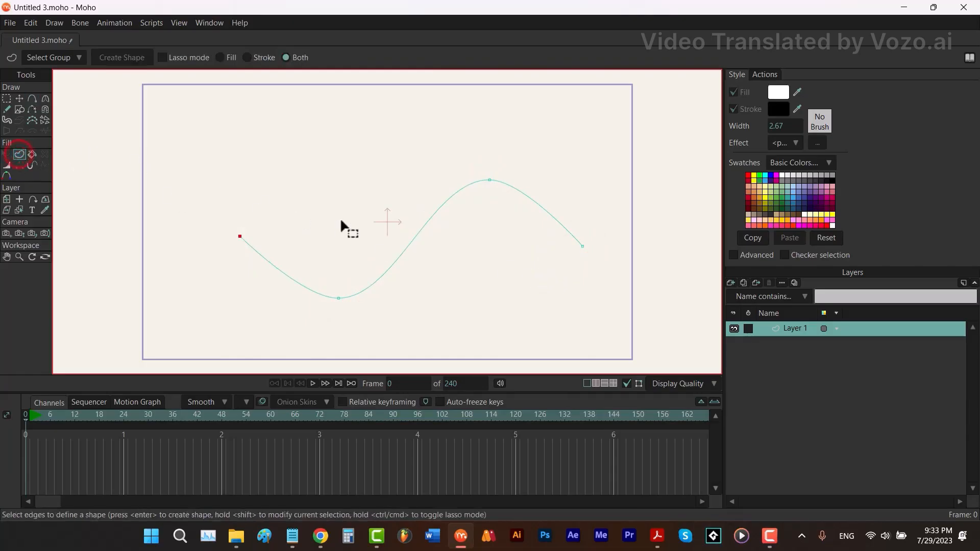
pyautogui.hotkey('ctrl', 'a')
pyautogui.press('Return')
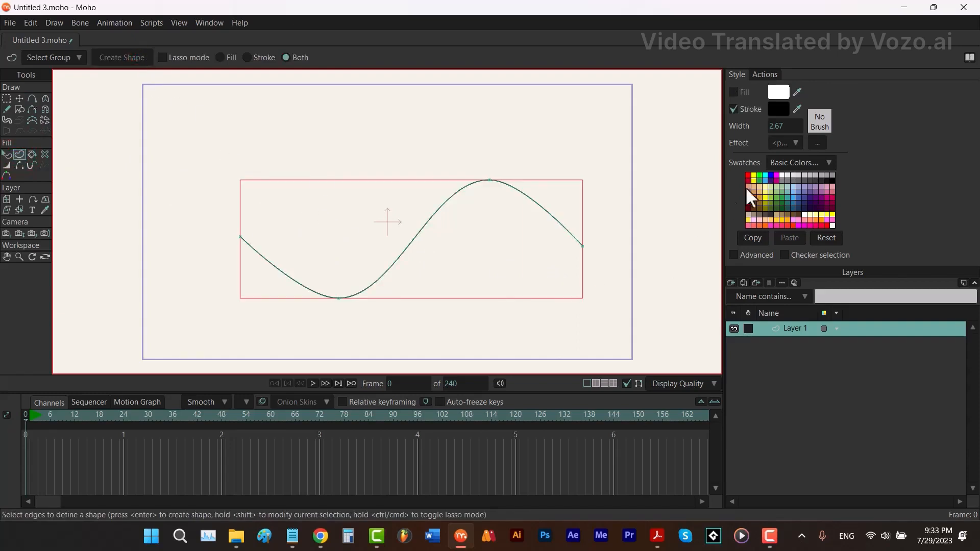
# Set the curve's stroke width to 25 and its stroke color to red.
pyautogui.click(774, 126)
pyautogui.write('25')
pyautogui.press('Return')
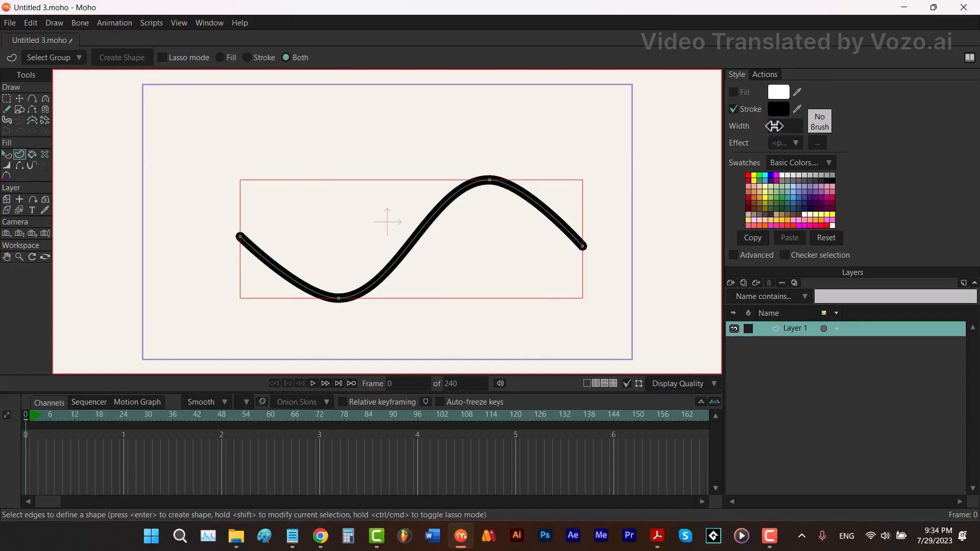
pyautogui.click(748, 175)
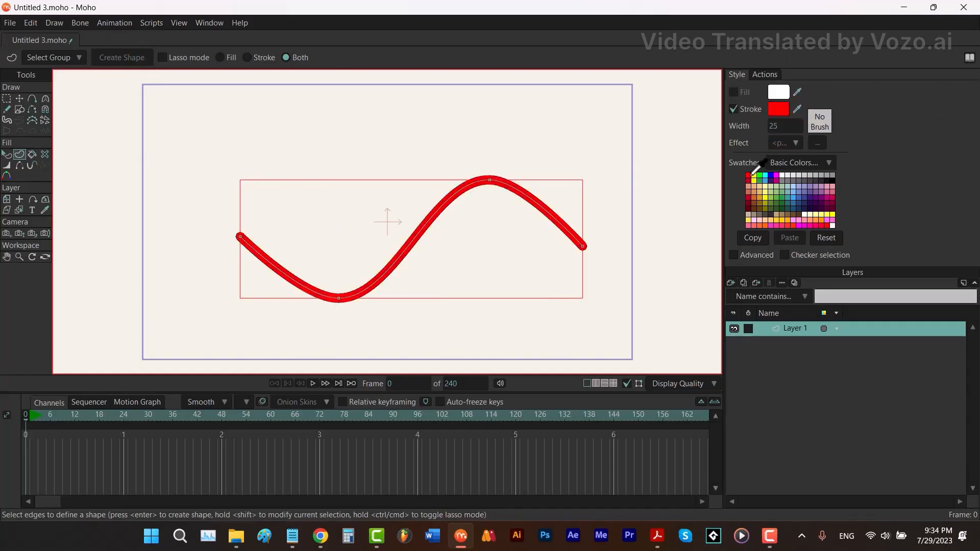
# Rename the curve's layer as L, create a reference layer of it and name that one S 1.
pyautogui.write('L')
pyautogui.rightClick(784, 332)
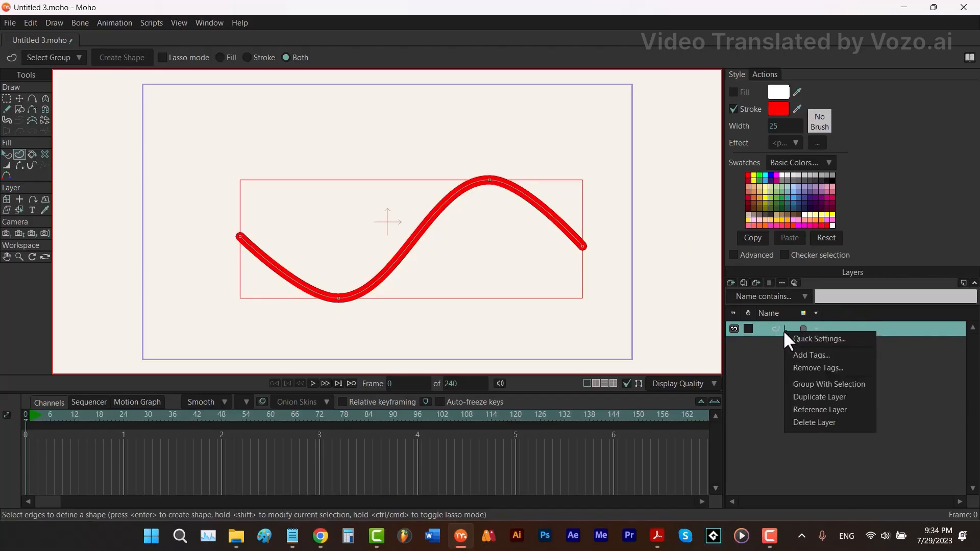
pyautogui.click(810, 400)
pyautogui.write('S')
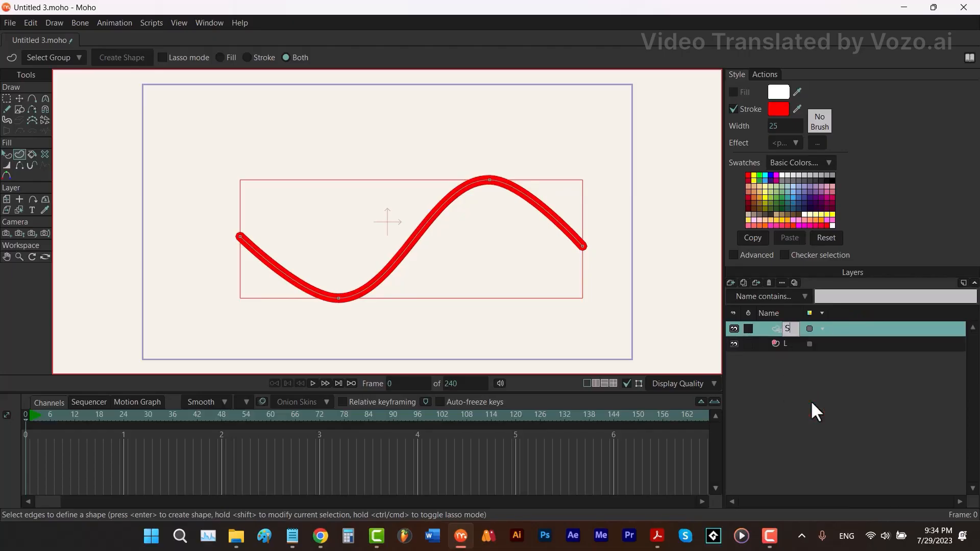
pyautogui.write(' 1')
# Select the S 1 layer and set its stroke color to black.
pyautogui.click(827, 347)
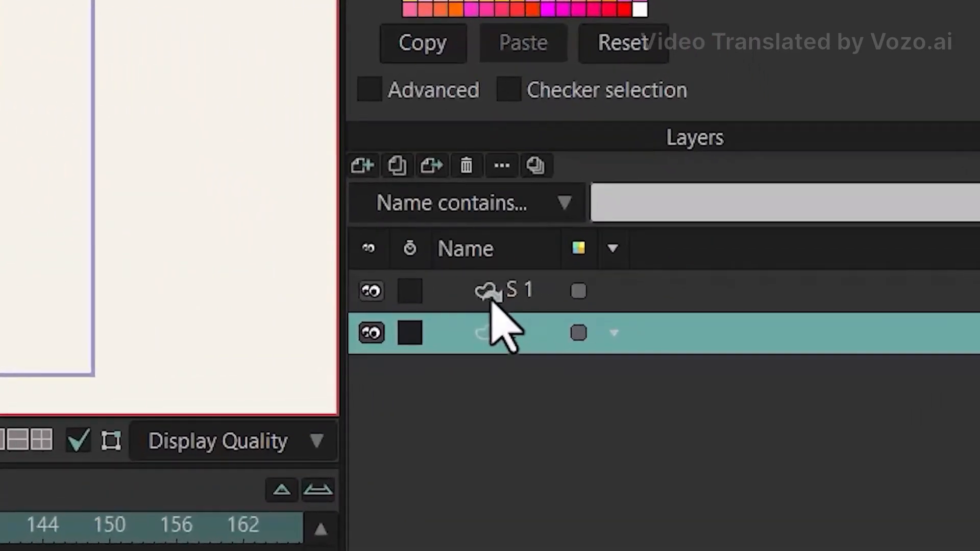
pyautogui.click(520, 289)
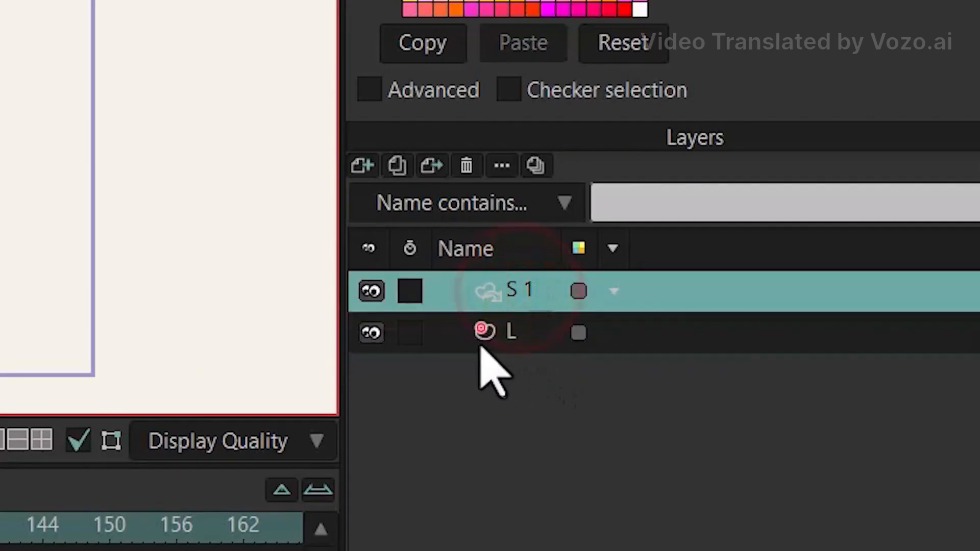
pyautogui.click(510, 332)
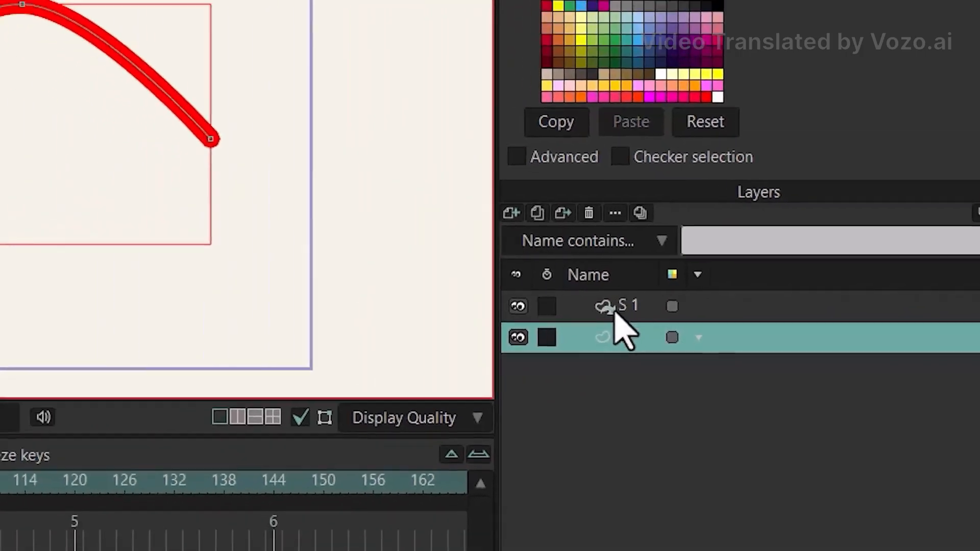
pyautogui.click(620, 305)
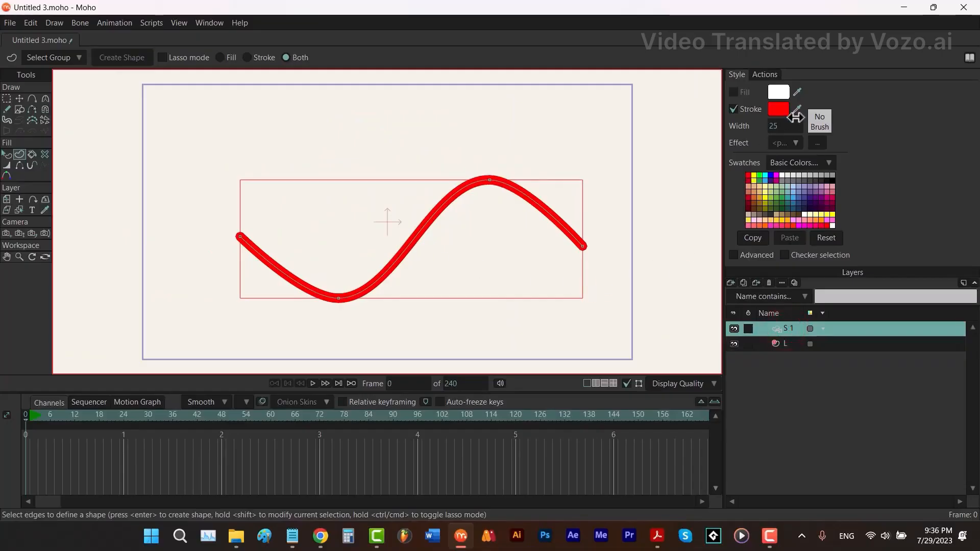
pyautogui.click(832, 175)
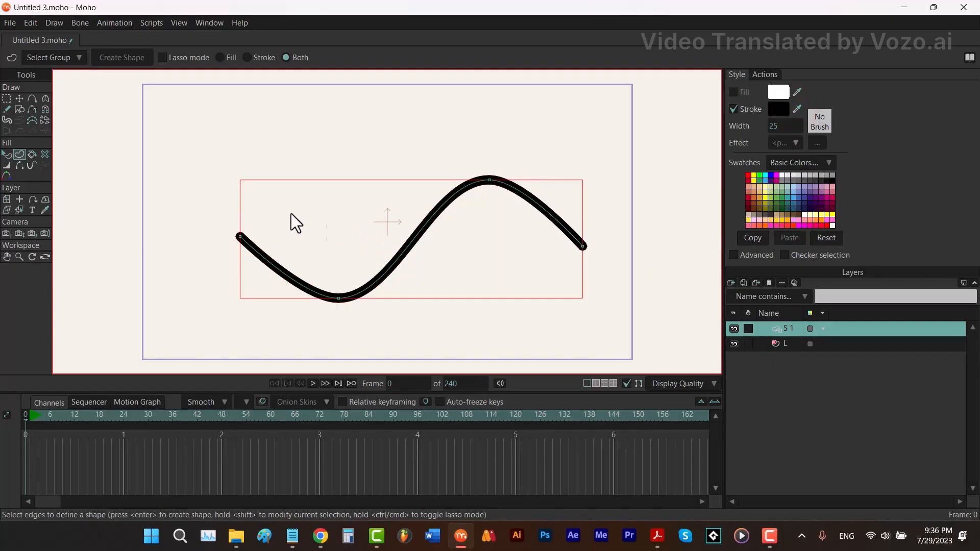
# With the Stroke Exposure tool, select all points of the S 1 curve and set the end percentage to 0 at frame 0.
pyautogui.click(32, 165)
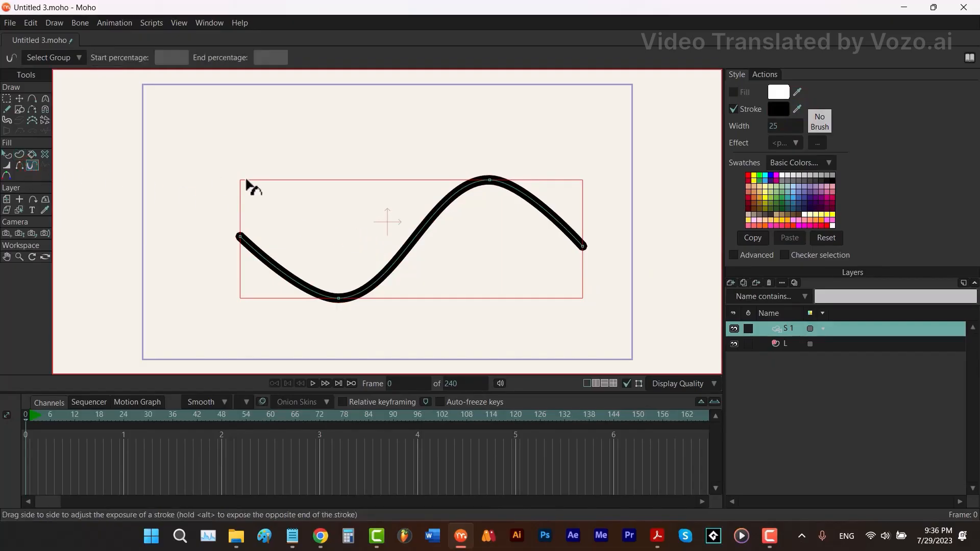
pyautogui.hotkey('ctrl', 'a')
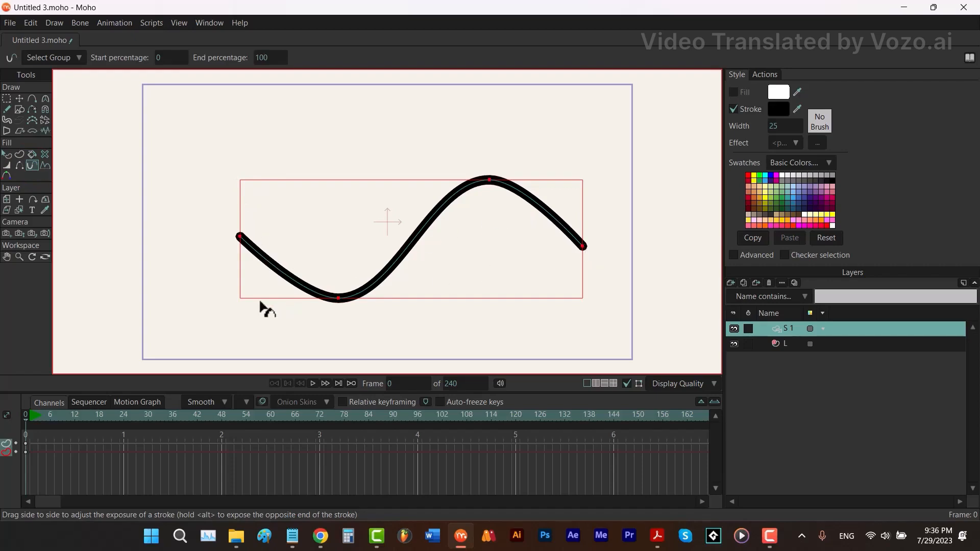
pyautogui.click(269, 58)
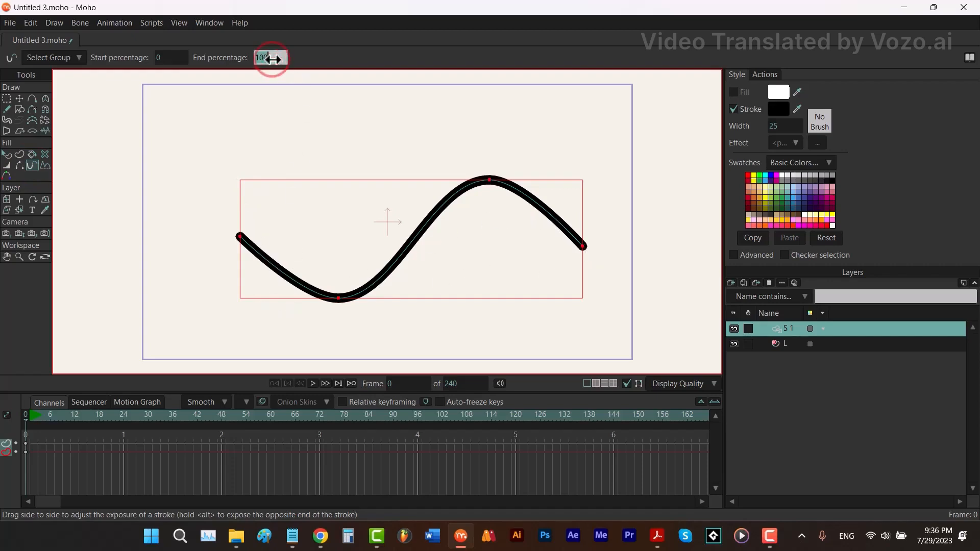
pyautogui.write('0')
pyautogui.press('Return')
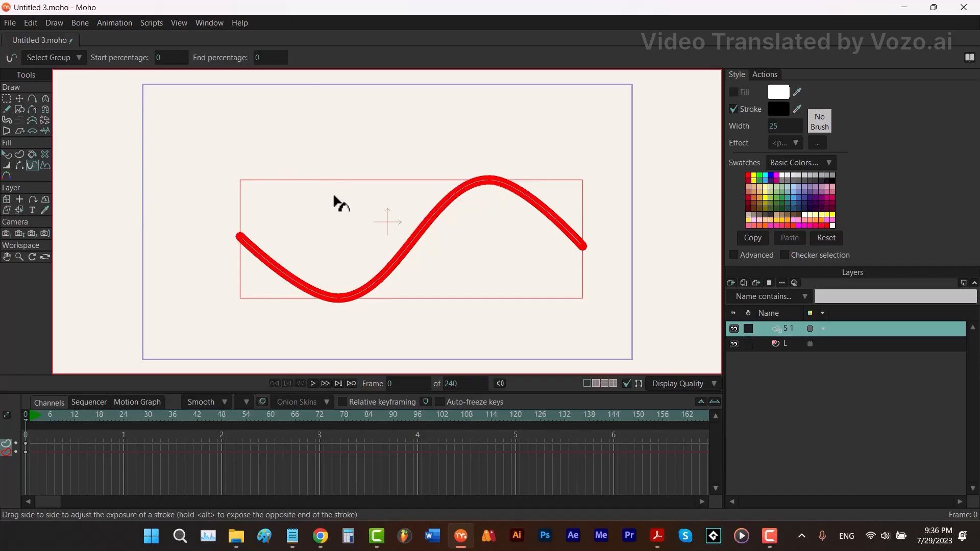
# Keyframe the S 1 stroke exposure at frame 1 with start and end percentages of 0.
pyautogui.click(327, 383)
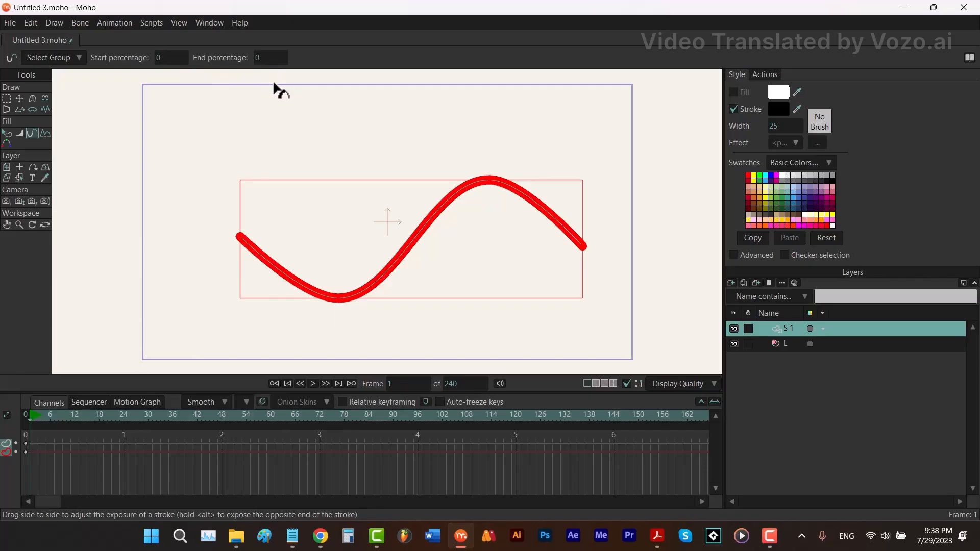
pyautogui.click(260, 57)
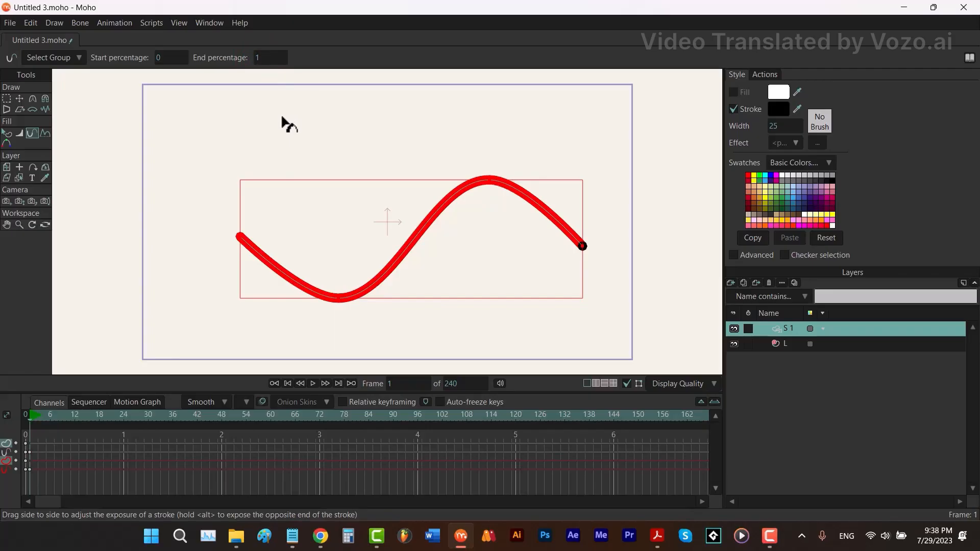
pyautogui.click(260, 58)
pyautogui.write('0')
pyautogui.press('Return')
pyautogui.moveTo(162, 61); pyautogui.dragTo(160, 61)
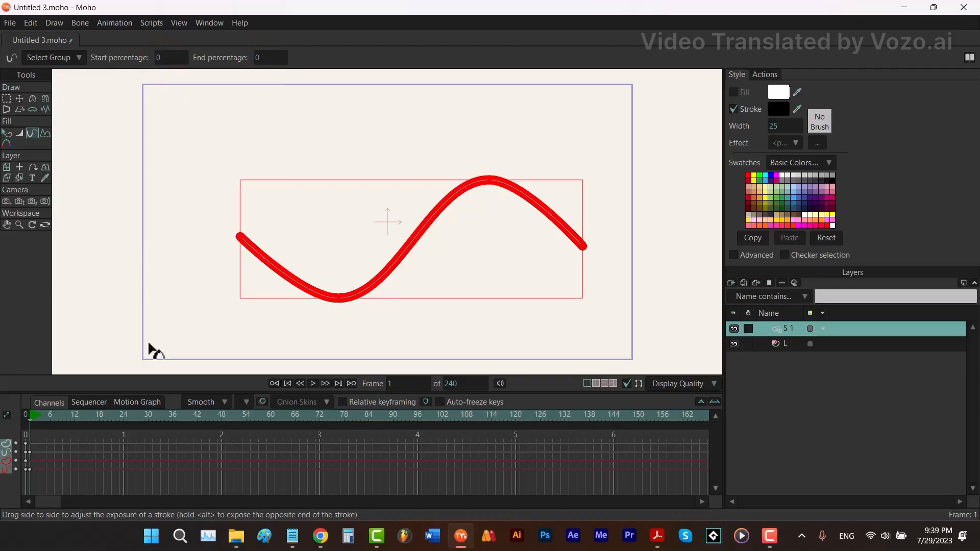
# At frame 24, set both the start and end percentages of the stroke exposure to 100.
pyautogui.click(124, 414)
pyautogui.click(163, 58)
pyautogui.write('100')
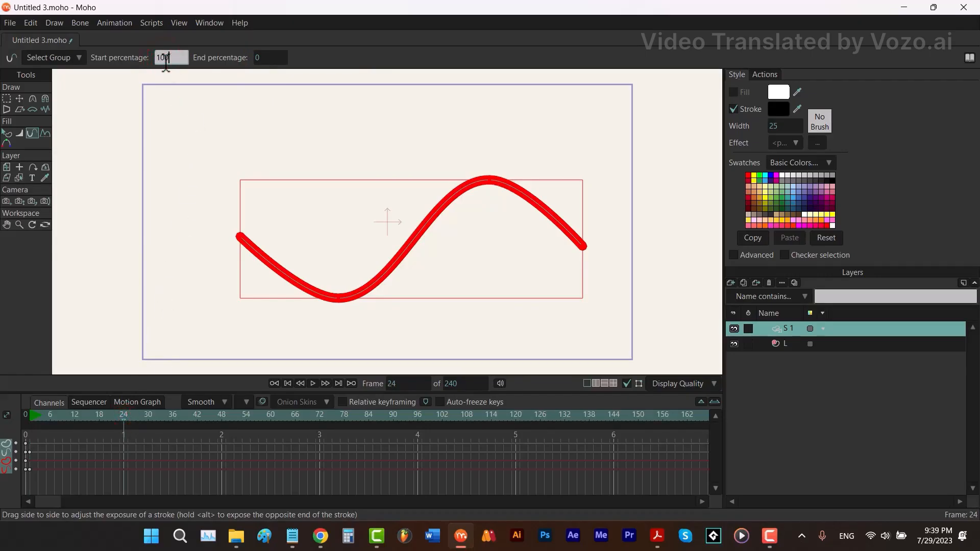
pyautogui.press('Return')
pyautogui.click(258, 58)
pyautogui.write('100')
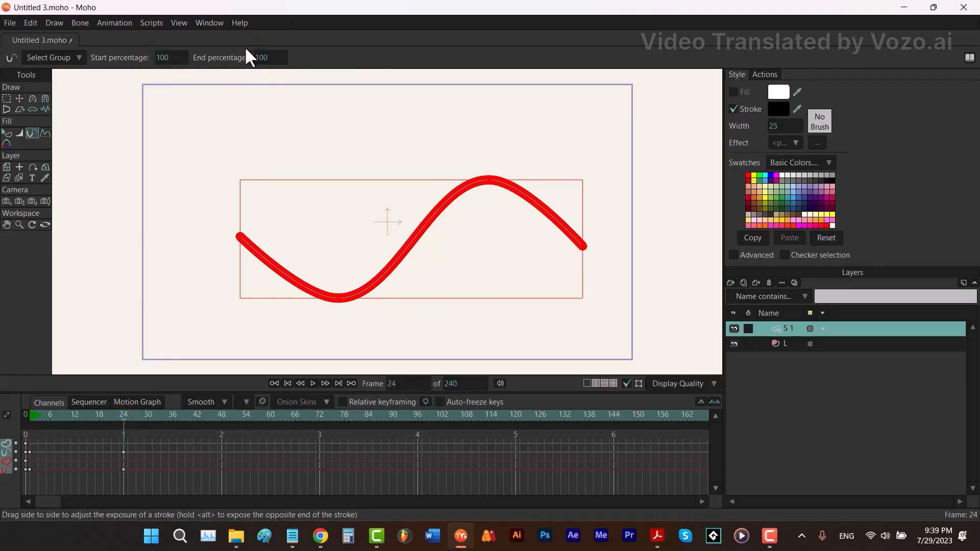
# At frame 18, set the stroke exposure's end percentage to 100 and its start percentage to 90.
pyautogui.click(98, 414)
pyautogui.click(269, 57)
pyautogui.write('100')
pyautogui.press('Return')
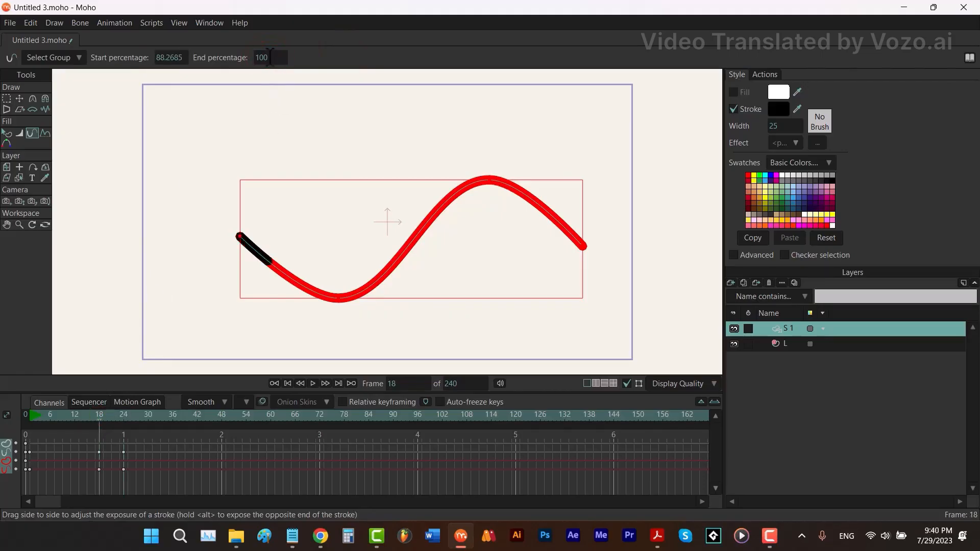
pyautogui.click(171, 58)
pyautogui.write('90')
pyautogui.press('Return')
# At frame 6, set the stroke exposure's end percentage to 10 and its start percentage to 0.
pyautogui.click(48, 416)
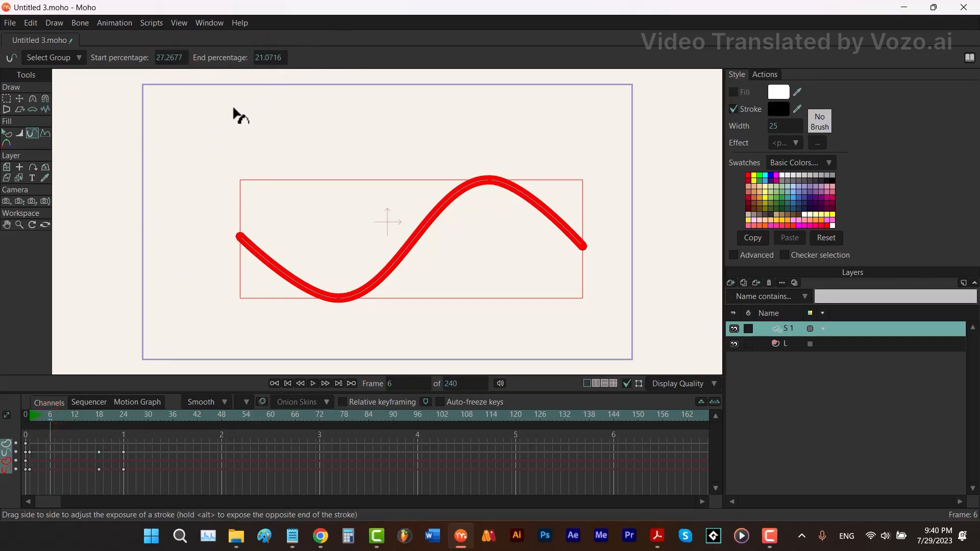
pyautogui.click(266, 58)
pyautogui.write('10')
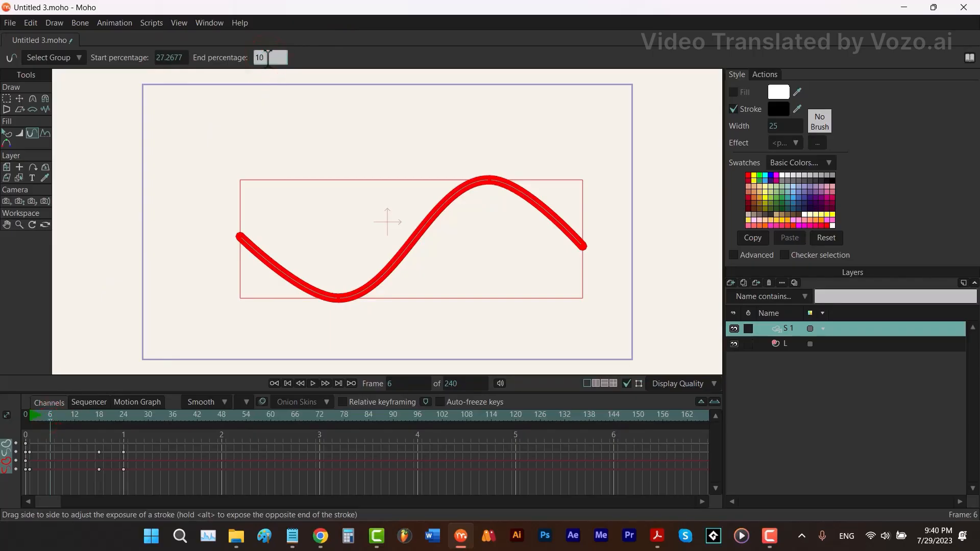
pyautogui.click(176, 58)
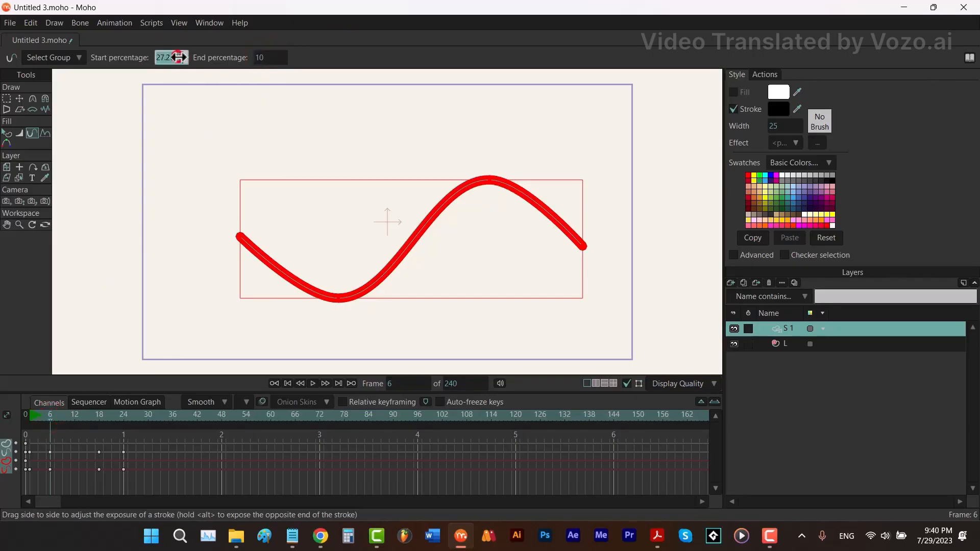
pyautogui.write('0')
pyautogui.press('Return')
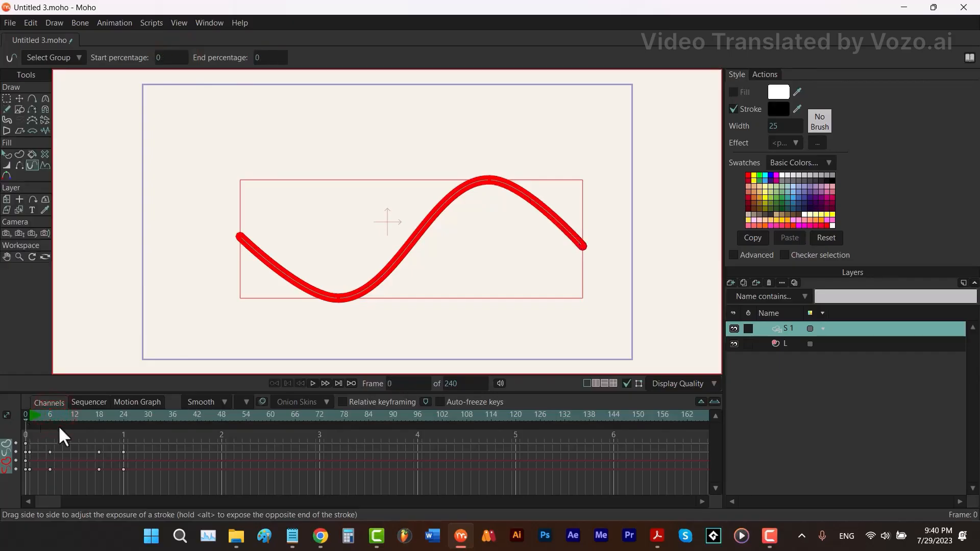
# Play back the animation to check how the black segment travels along the red curve.
pyautogui.press('space')
pyautogui.press('space')
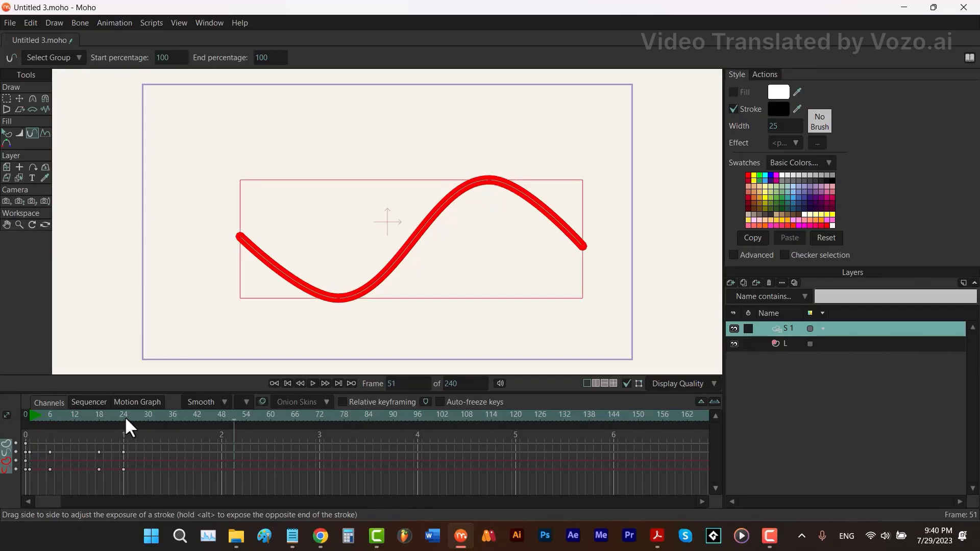
pyautogui.press('space')
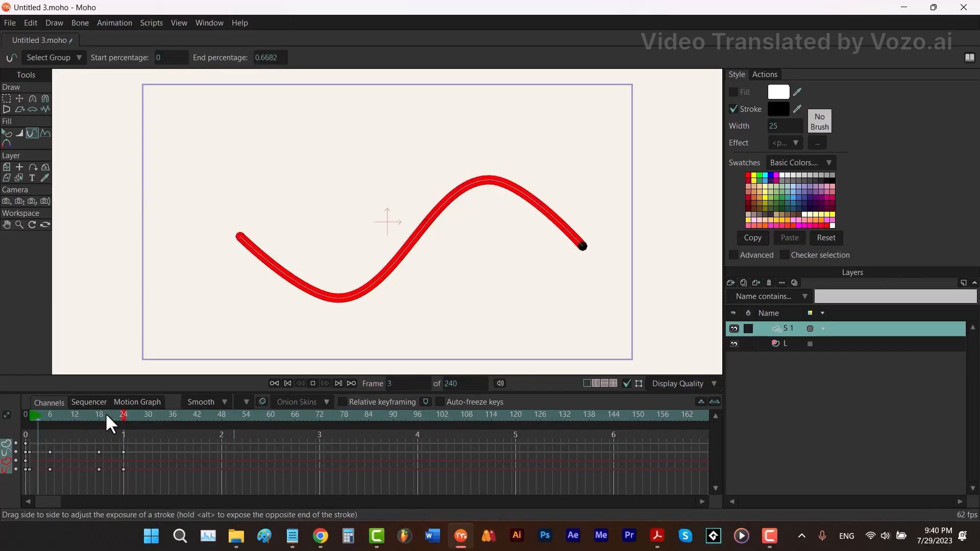
pyautogui.press('space')
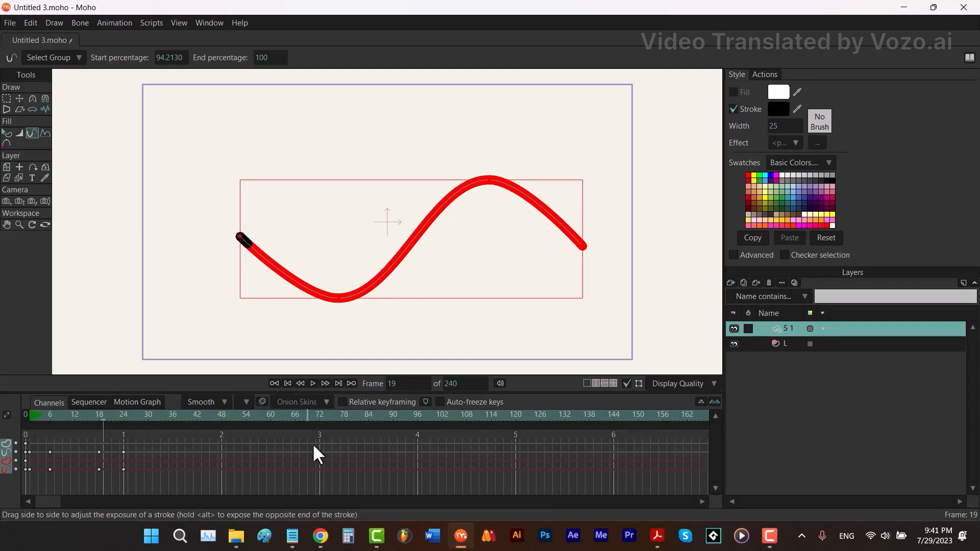
# Set the stroke exposure keyframe at frame 24 to Cycle with the Relative option at 22 frames, and play back the loop.
pyautogui.click(124, 452)
pyautogui.rightClick(123, 451)
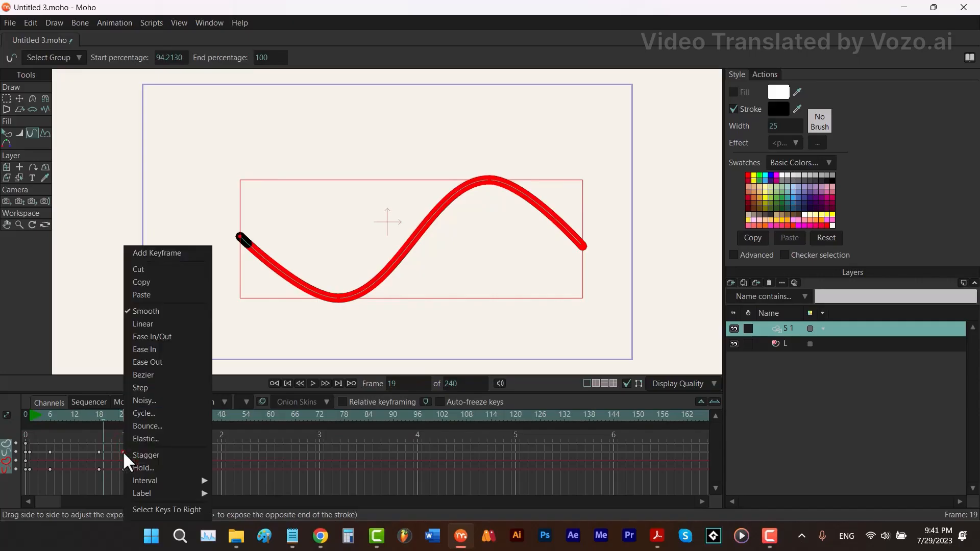
pyautogui.click(149, 412)
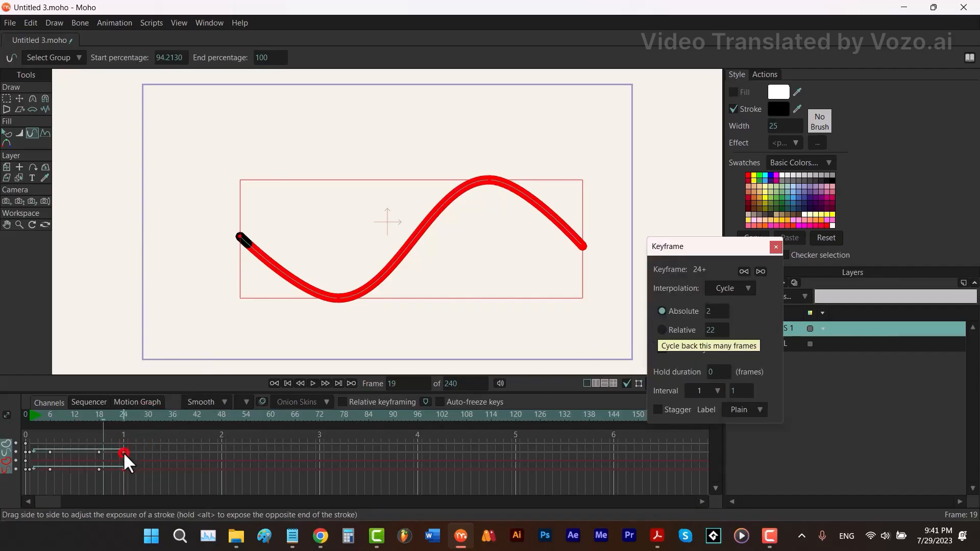
pyautogui.moveTo(124, 452); pyautogui.dragTo(127, 452)
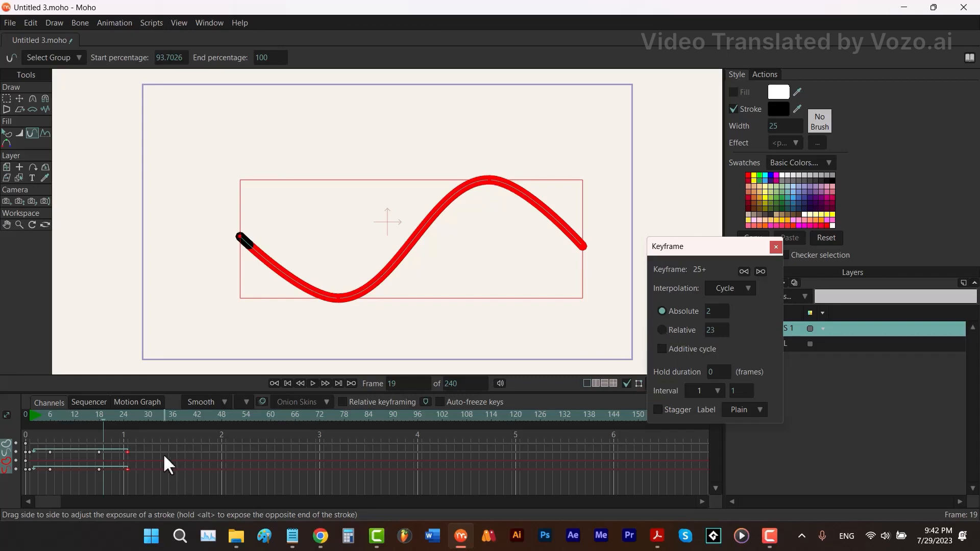
pyautogui.moveTo(123, 451); pyautogui.dragTo(124, 451)
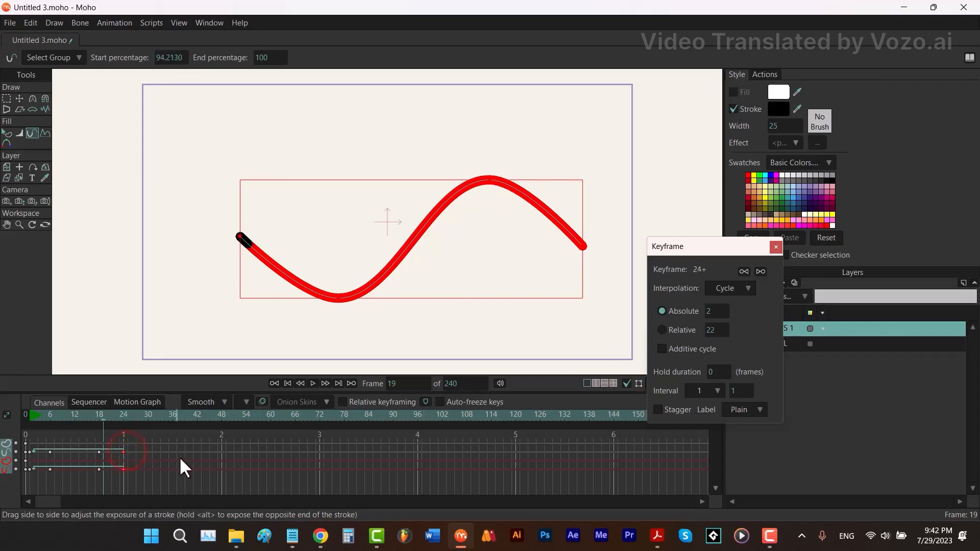
pyautogui.click(661, 330)
pyautogui.click(775, 247)
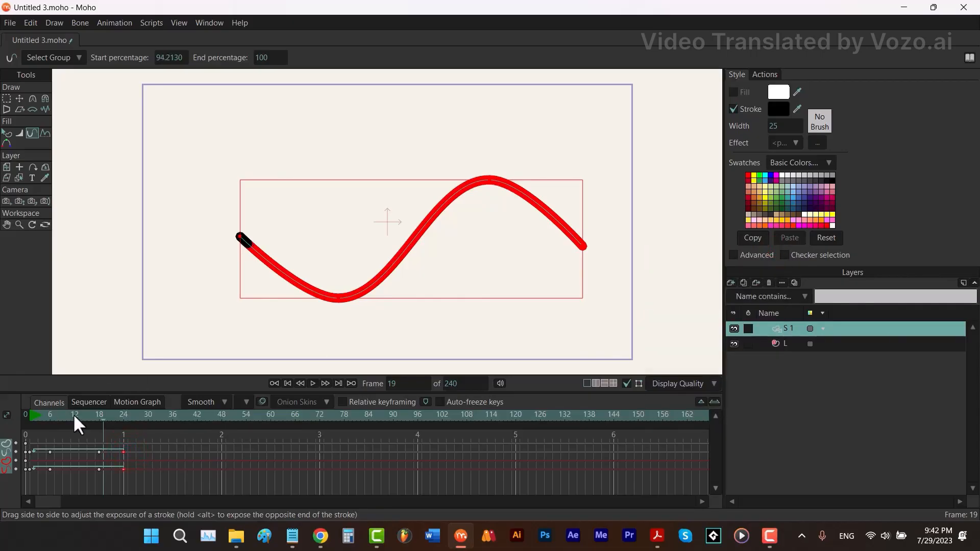
pyautogui.press('space')
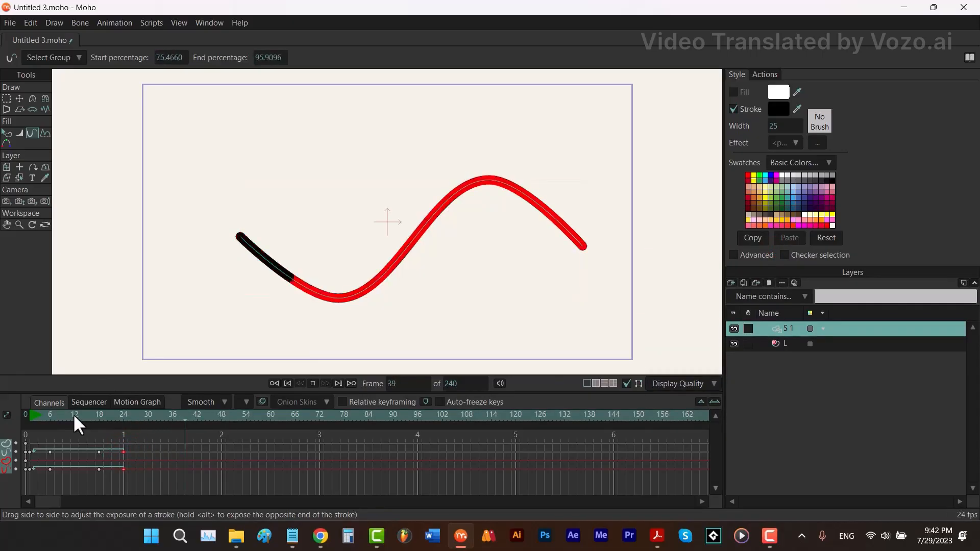
# Stop the playback and inspect the black segment at frames 6 and 18.
pyautogui.press('space')
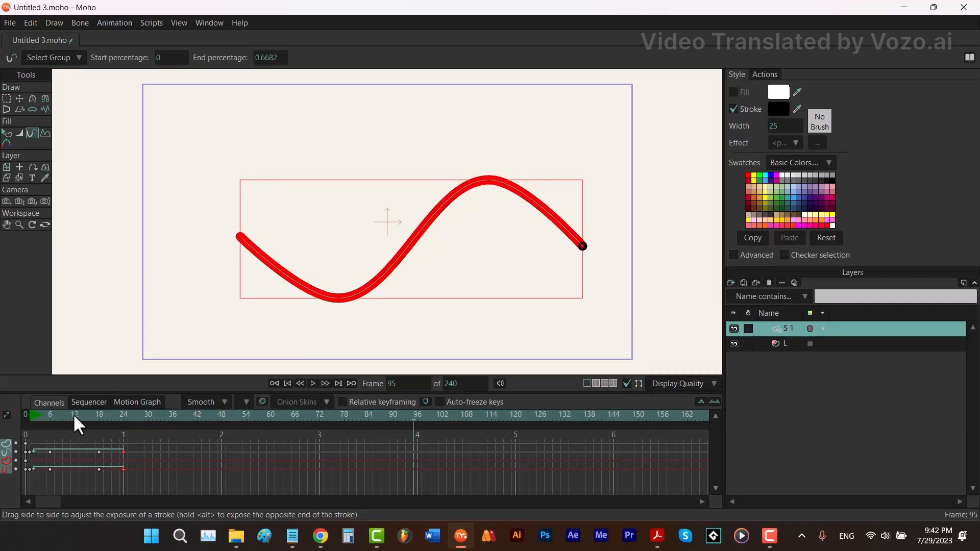
pyautogui.click(50, 418)
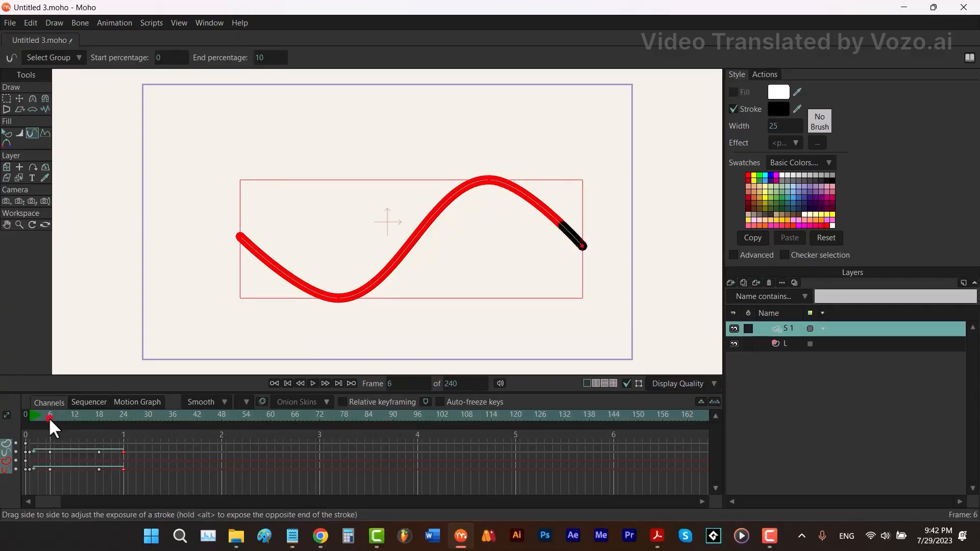
pyautogui.click(99, 416)
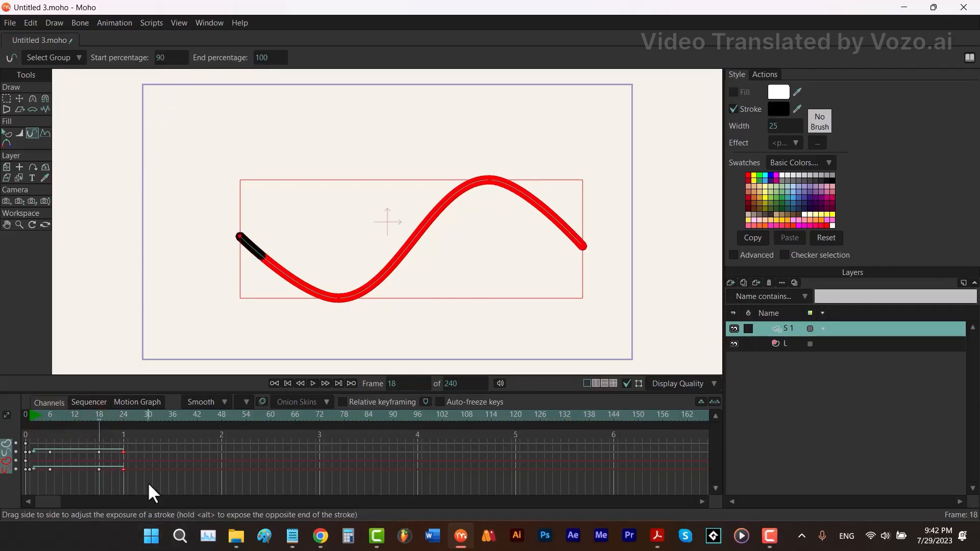
# Duplicate the S 1 layer and shift the copy's stroke exposure keyframes to start at frame 6, checking the result in playback.
pyautogui.click(741, 283)
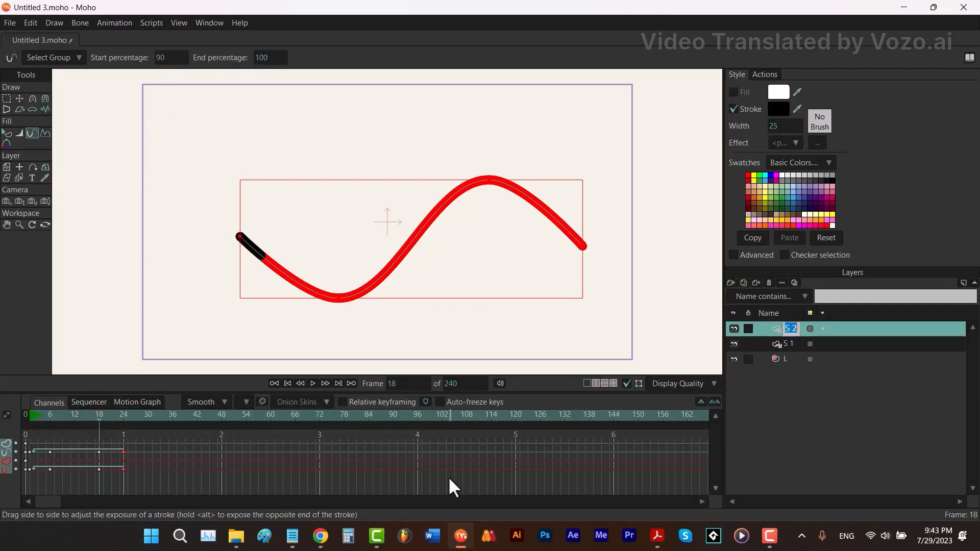
pyautogui.moveTo(172, 438)
pyautogui.mouseDown()
pyautogui.moveTo(28, 468)
pyautogui.moveTo(63, 473)
pyautogui.moveTo(51, 473)
pyautogui.mouseUp()
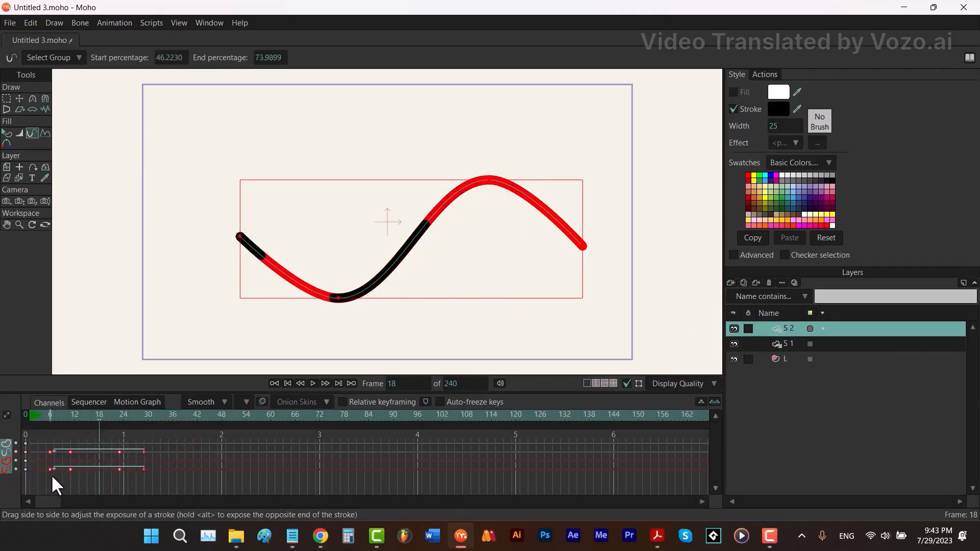
pyautogui.click(38, 412)
pyautogui.click(24, 414)
pyautogui.press('space')
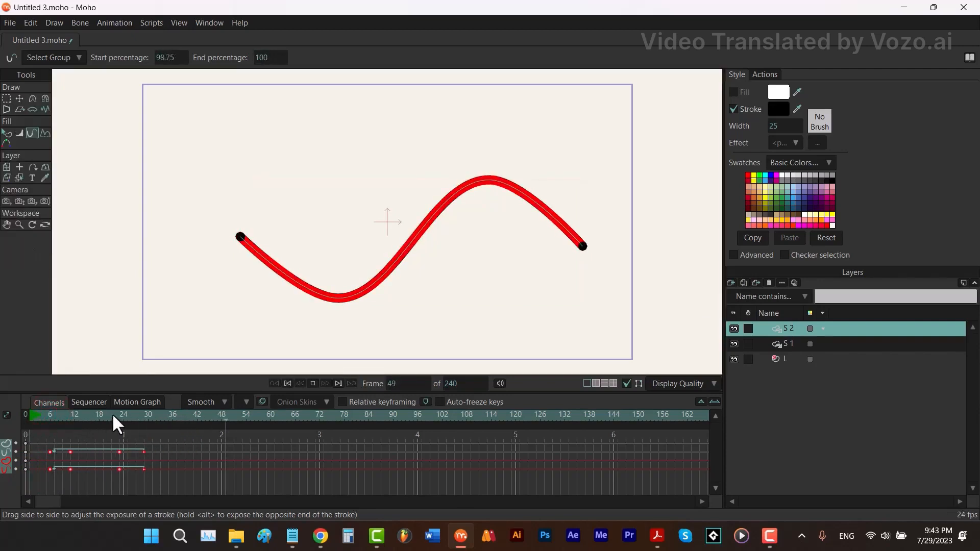
pyautogui.click(26, 415)
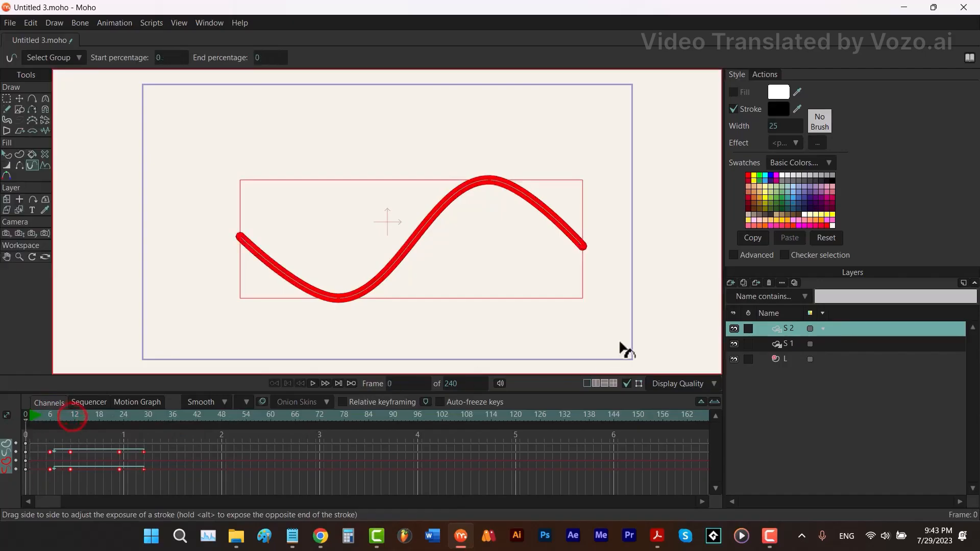
# Duplicate the S 2 layer at frame 0 and shift the copy's stroke exposure keyframes to start at frame 14.
pyautogui.click(744, 283)
pyautogui.click(788, 412)
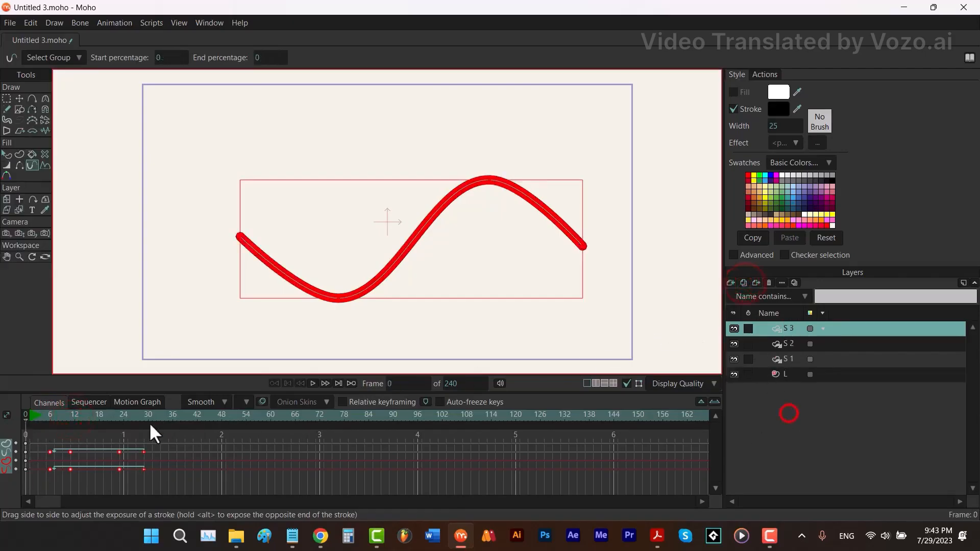
pyautogui.moveTo(49, 452); pyautogui.dragTo(81, 452)
pyautogui.click(34, 415)
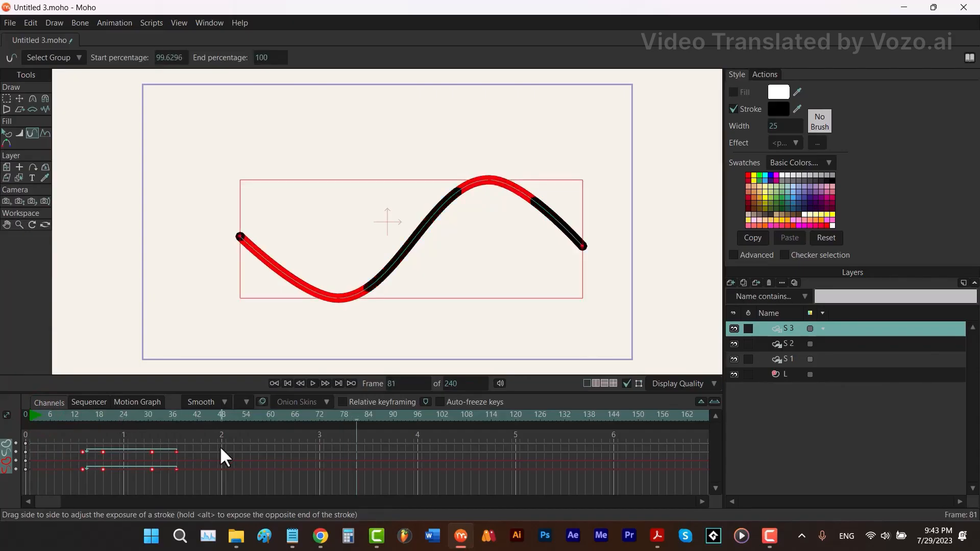
# At frame 12 on layer L, move the curve's crest point down and its trough point up to invert the wave.
pyautogui.click(776, 375)
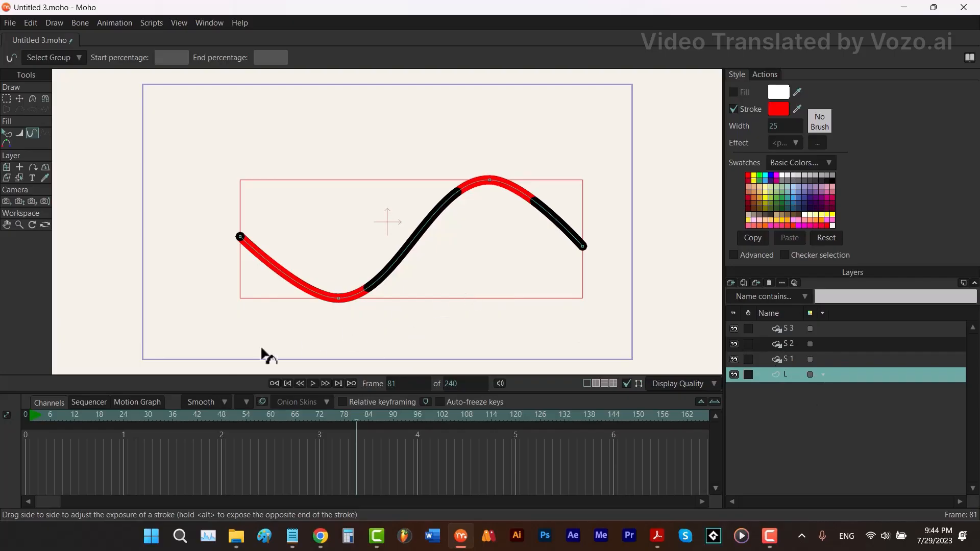
pyautogui.click(75, 415)
pyautogui.press('t')
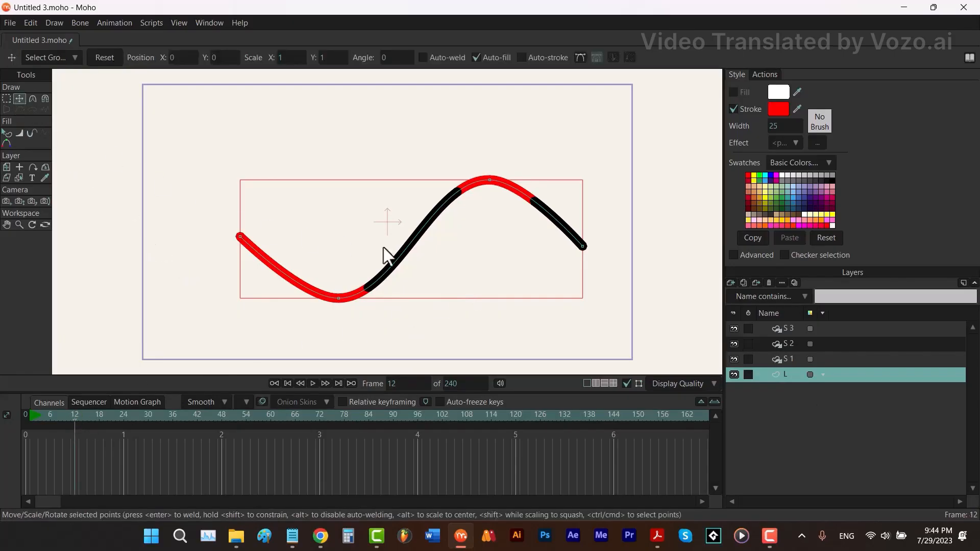
pyautogui.moveTo(491, 182); pyautogui.dragTo(495, 291)
pyautogui.moveTo(339, 298); pyautogui.dragTo(337, 186)
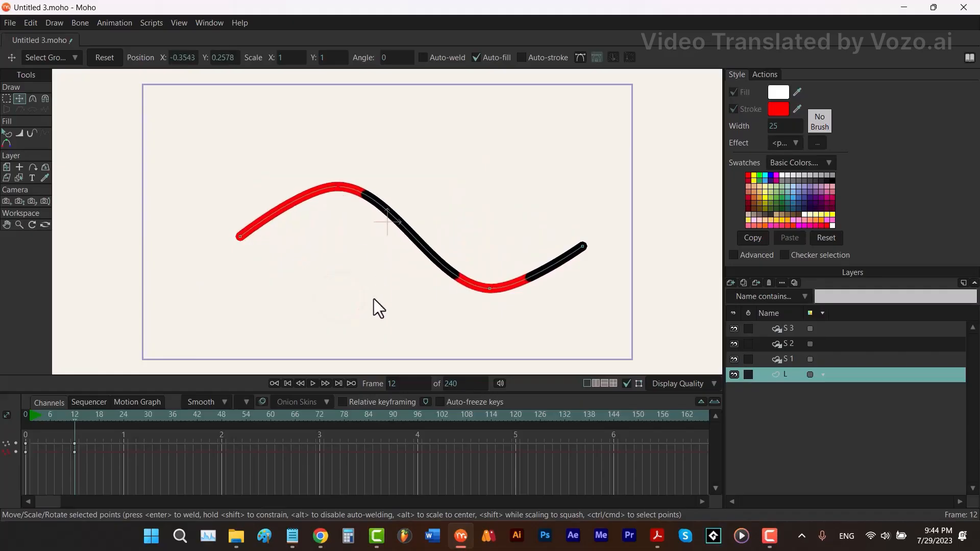
# Copy layer L's frame 0 keyframes to frame 24 to return the curve to its original shape.
pyautogui.click(122, 414)
pyautogui.click(30, 435)
pyautogui.hotkey('ctrl', 'c')
pyautogui.hotkey('ctrl', 'v')
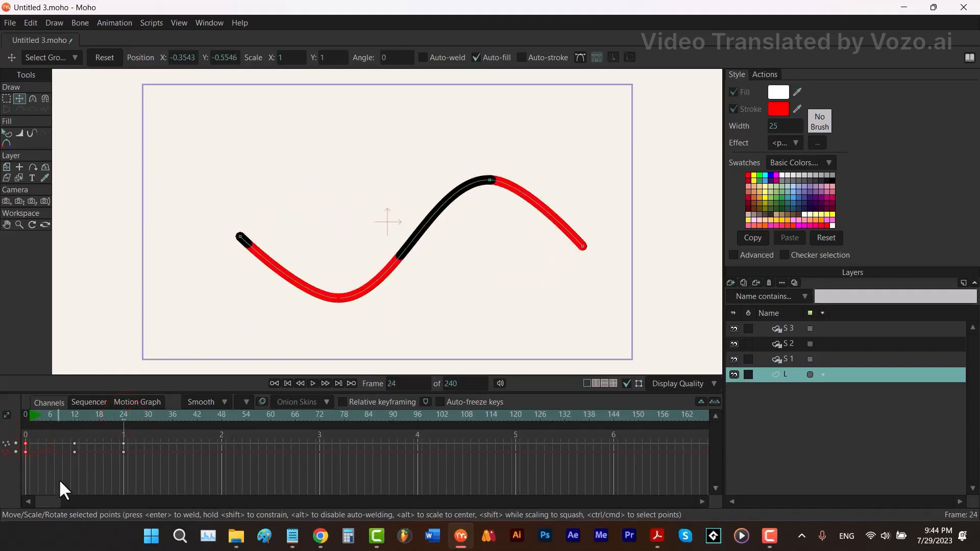
# Set layer L's frame 24 keyframes to Cycle interpolation with the Absolute value at frame 1.
pyautogui.rightClick(122, 442)
pyautogui.click(148, 415)
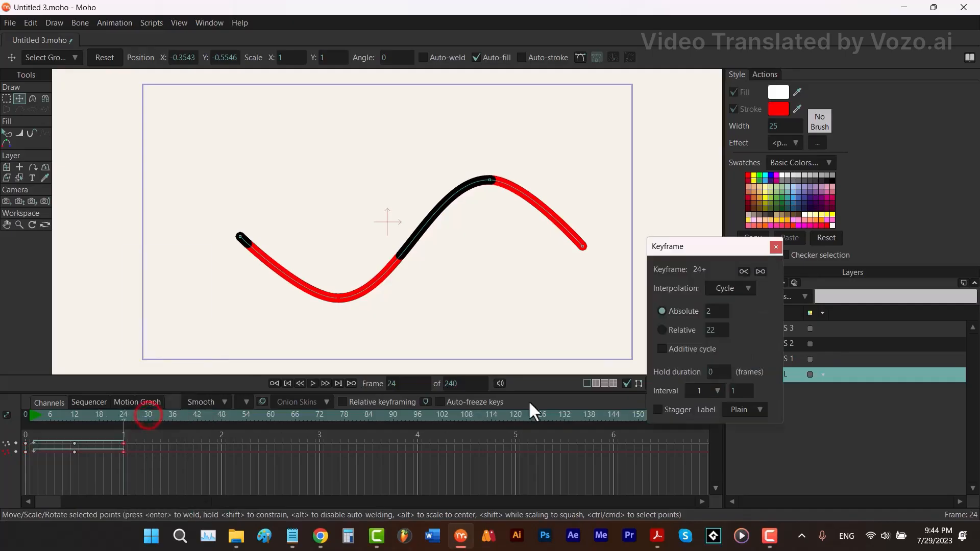
pyautogui.click(712, 312)
pyautogui.write('1')
pyautogui.click(754, 323)
pyautogui.click(776, 247)
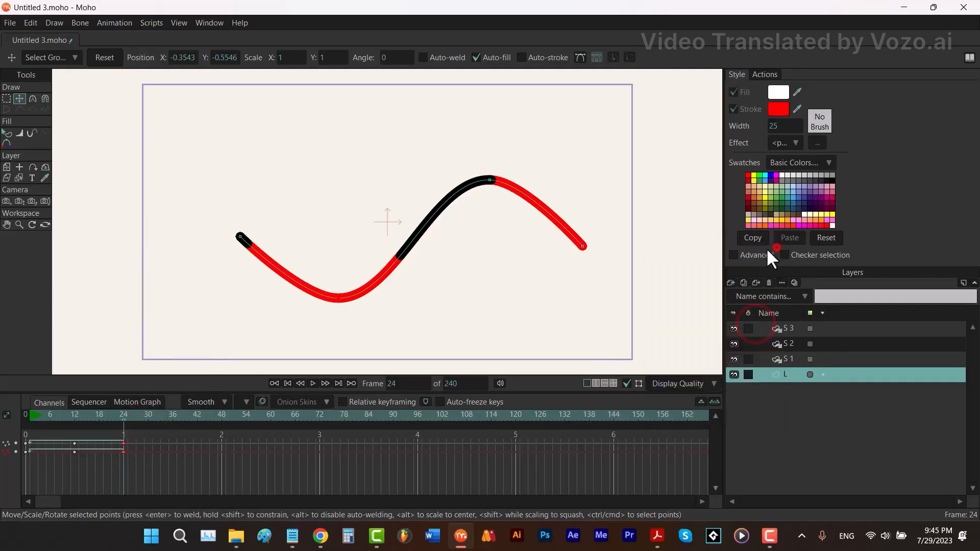
# Play back the animation from the start to check the waving curve with its travelling segments.
pyautogui.moveTo(49, 418); pyautogui.dragTo(22, 415)
pyautogui.click(313, 383)
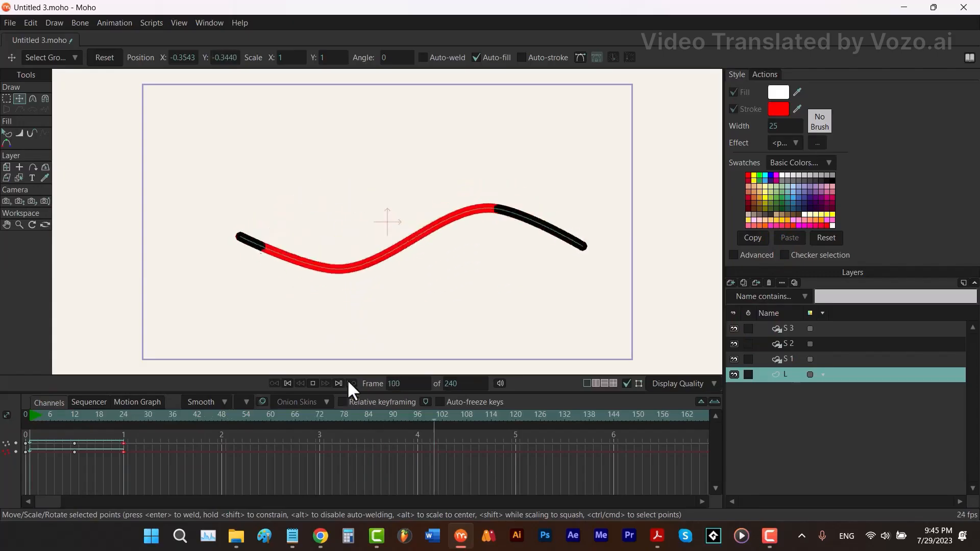
pyautogui.press('space')
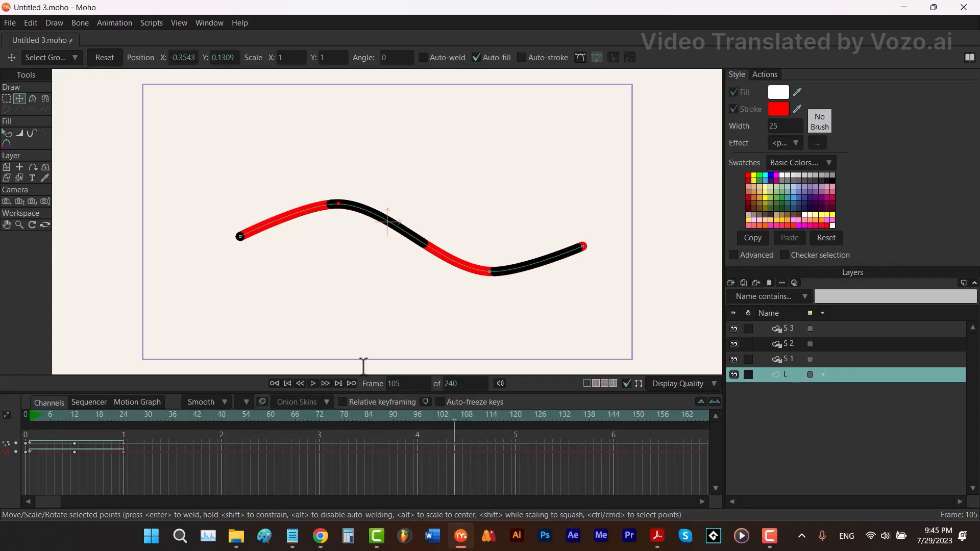
# Stretch layer L's wave keyframes so the cycle ends at frame 48, and play back the slower motion.
pyautogui.moveTo(137, 432); pyautogui.dragTo(25, 462)
pyautogui.moveTo(144, 453); pyautogui.dragTo(223, 452)
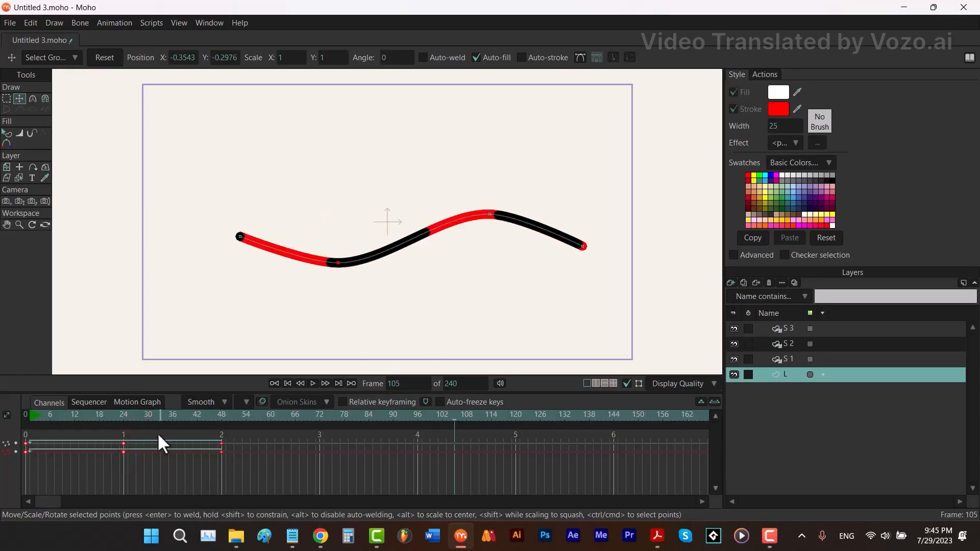
pyautogui.click(57, 424)
pyautogui.press('space')
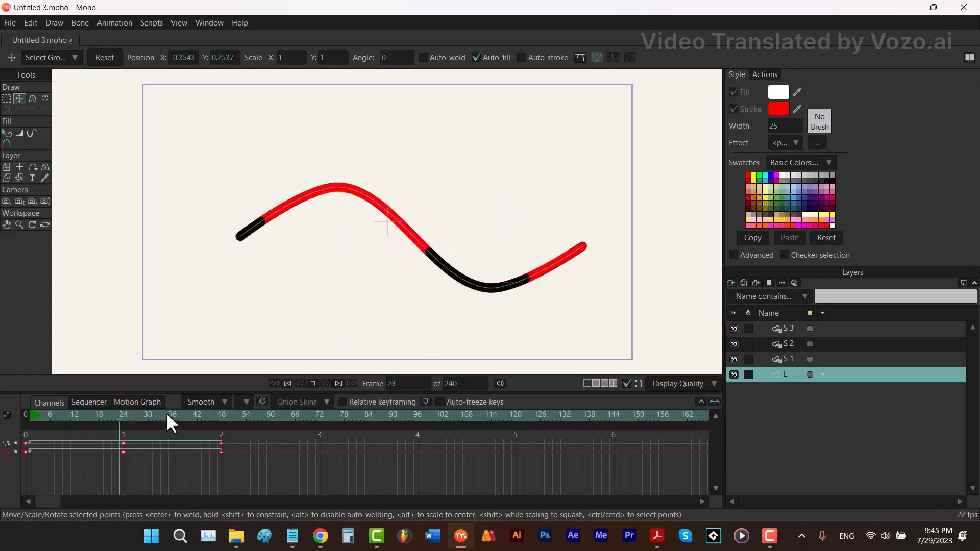
pyautogui.press('space')
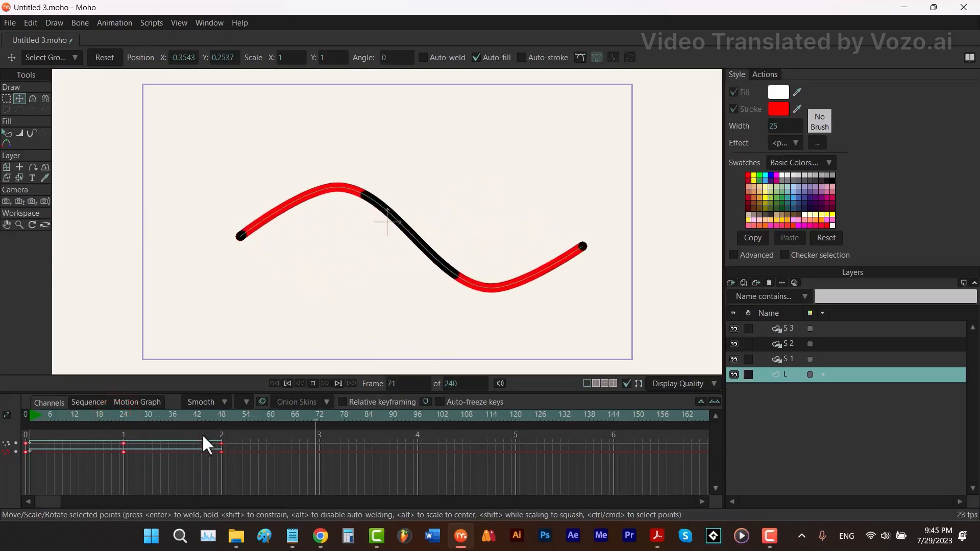
# At frame 0, apply the Brush005 brush to the stroke of the S 1 layer.
pyautogui.moveTo(141, 414); pyautogui.dragTo(26, 414)
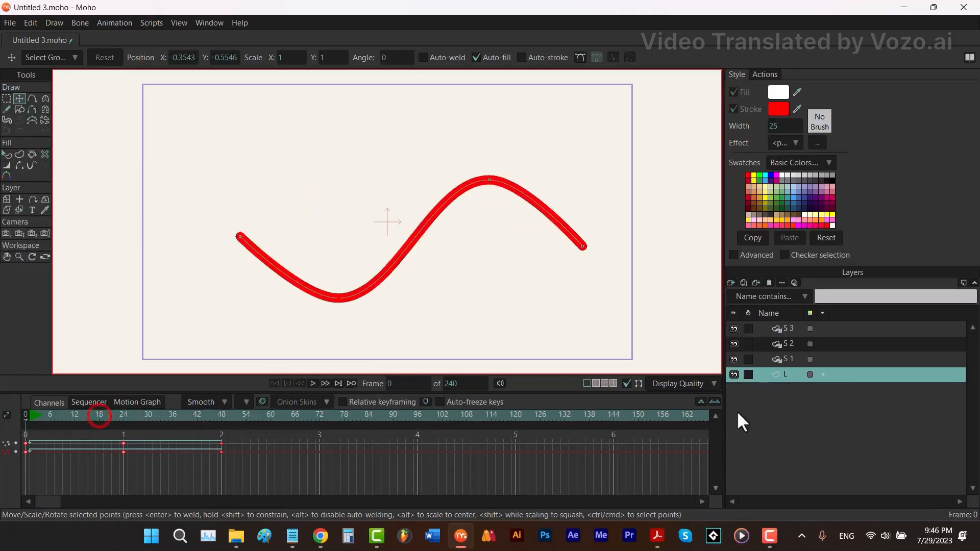
pyautogui.click(788, 358)
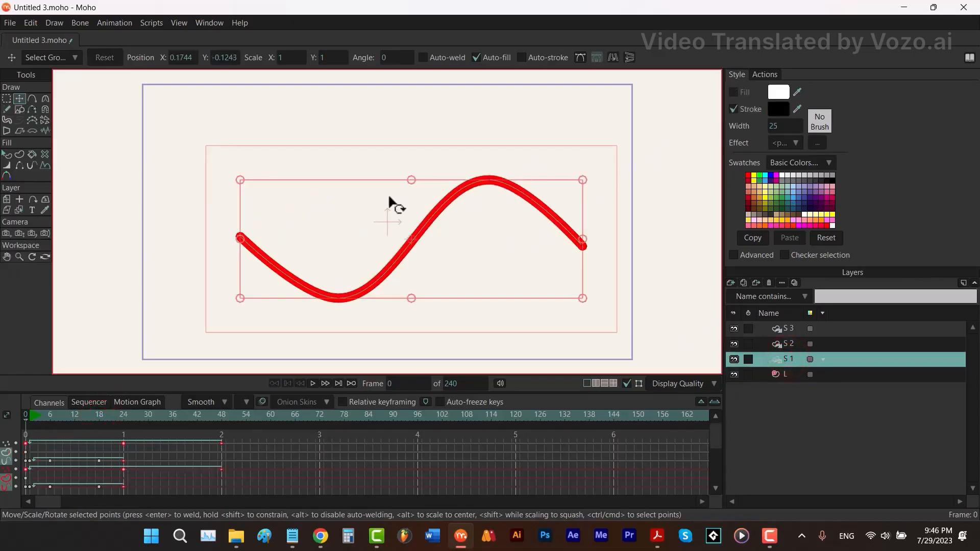
pyautogui.click(6, 155)
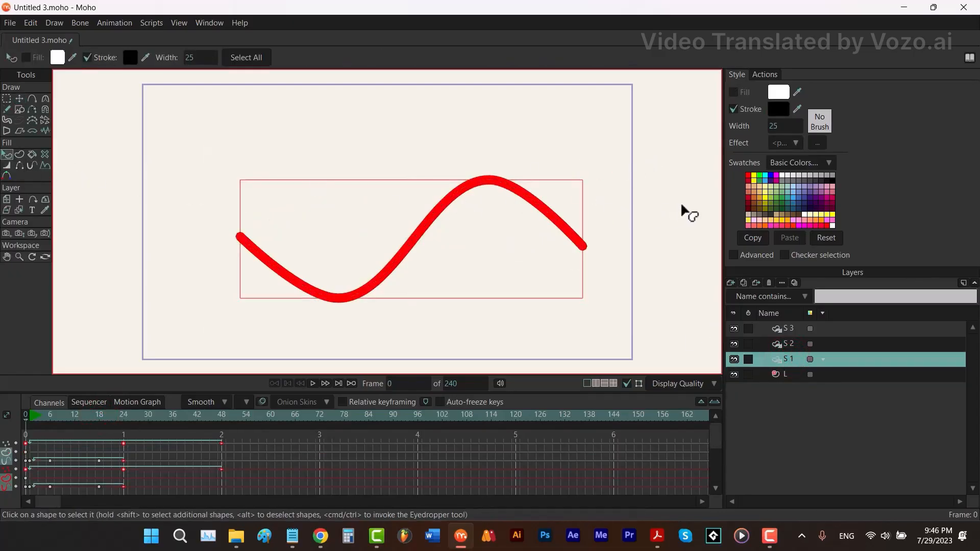
pyautogui.click(821, 128)
pyautogui.click(587, 165)
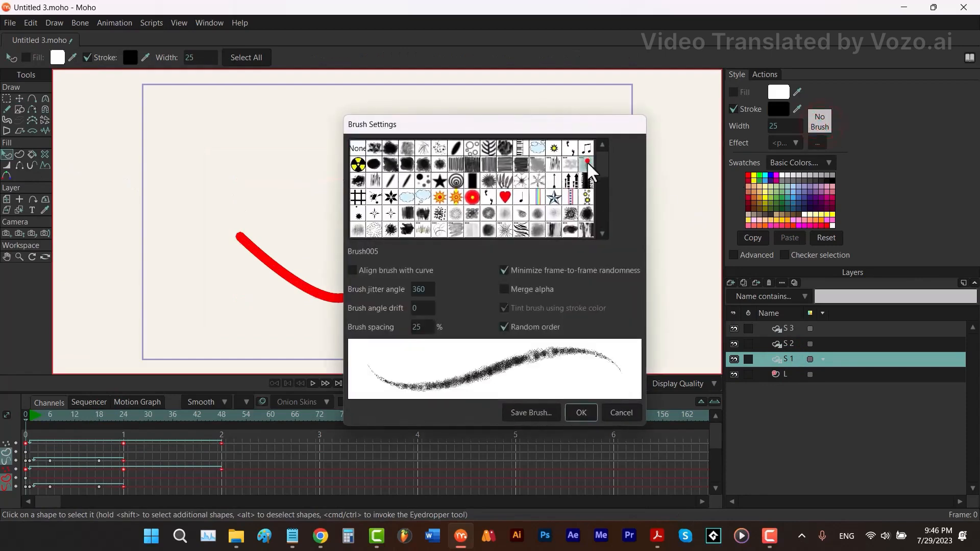
pyautogui.click(580, 413)
# Apply the Brush005 brush to the stroke of the S 2 layer.
pyautogui.click(785, 343)
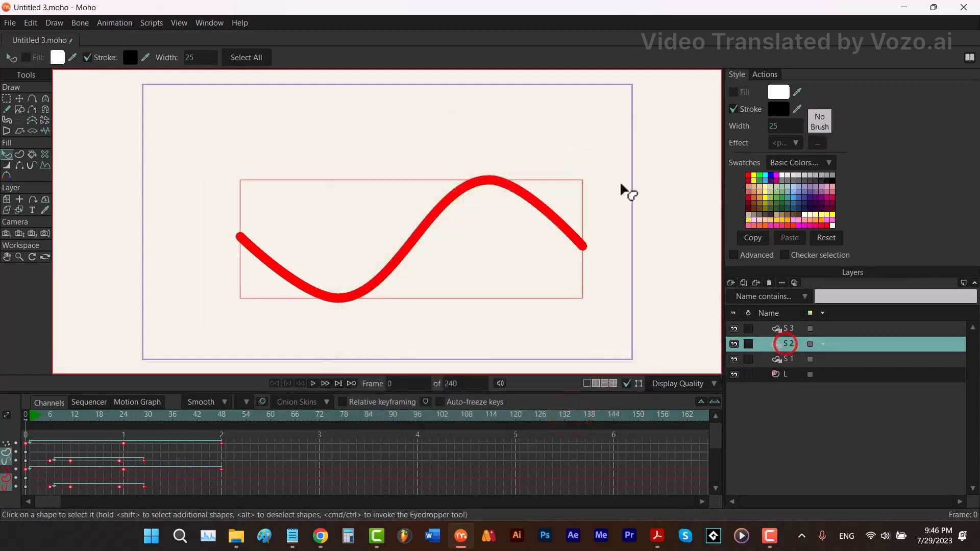
pyautogui.click(820, 128)
pyautogui.click(583, 164)
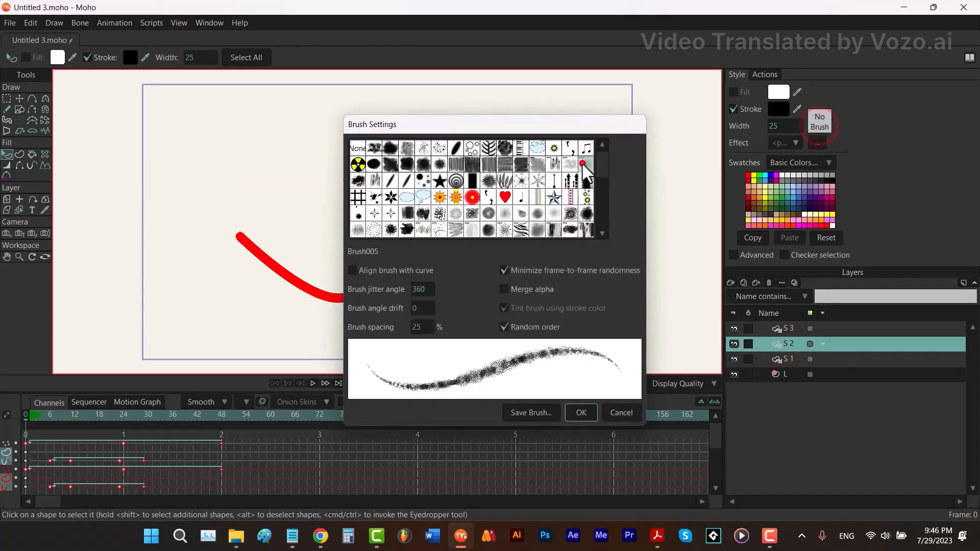
pyautogui.click(580, 413)
# Apply the Brush005 brush to the stroke of the S 3 layer.
pyautogui.click(784, 330)
pyautogui.click(820, 122)
pyautogui.click(588, 163)
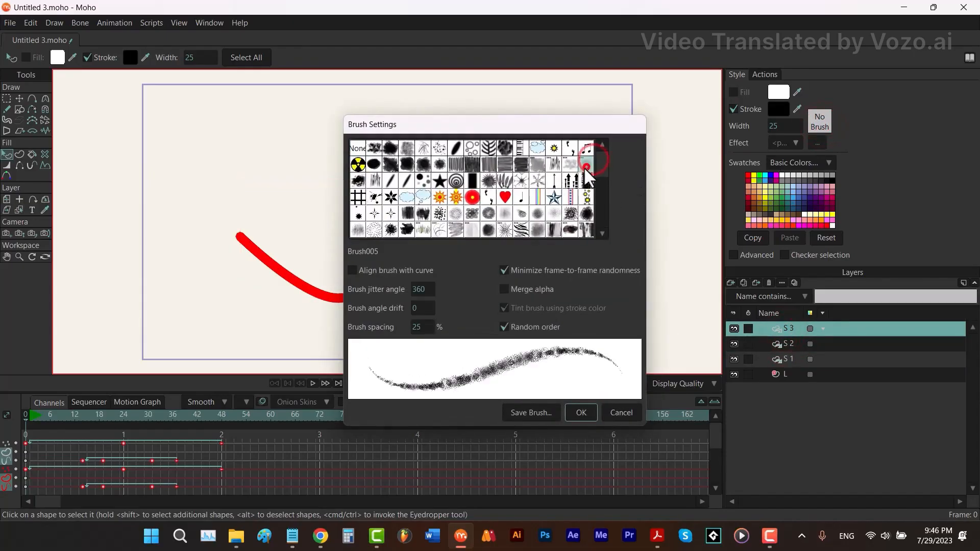
pyautogui.click(581, 412)
# Play back the animation to check the brushed segments travelling along the waving curve.
pyautogui.moveTo(110, 414); pyautogui.dragTo(34, 424)
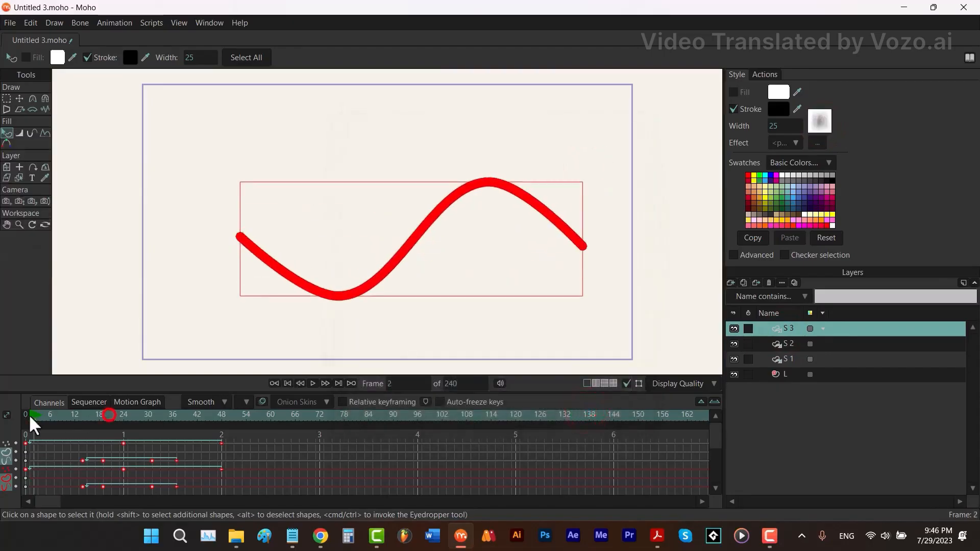
pyautogui.press('space')
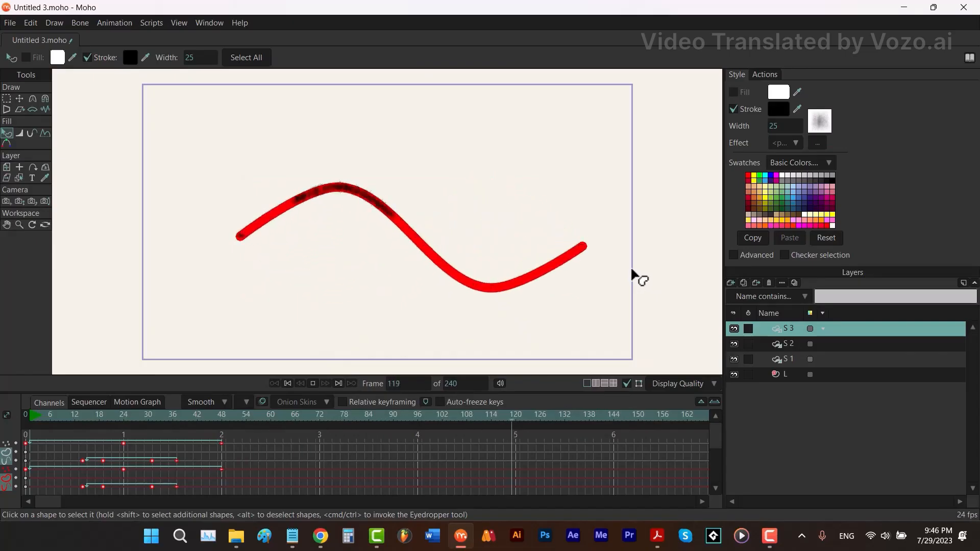
pyautogui.press('space')
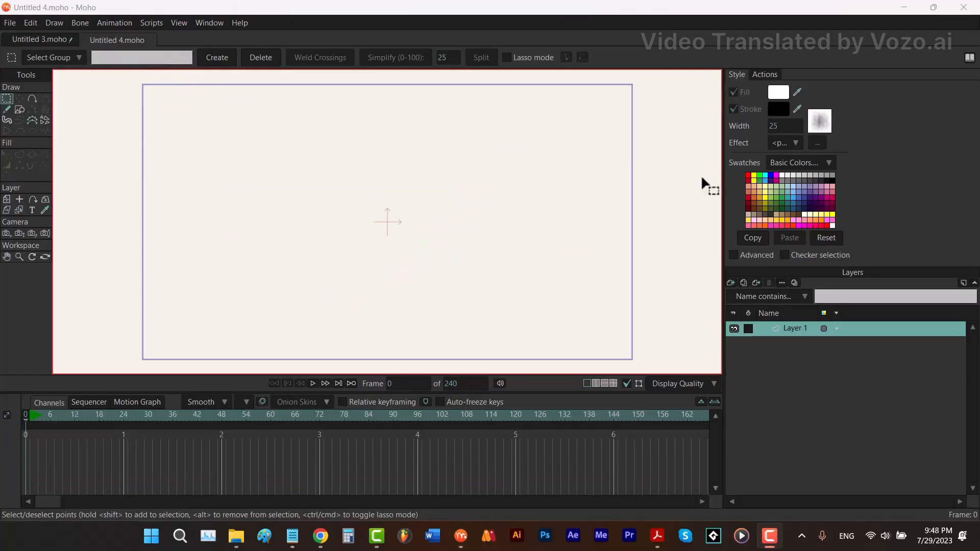
# In the new Untitled 4 project, reset the stroke brush to None and set the fill colour to magenta.
pyautogui.click(821, 121)
pyautogui.click(357, 148)
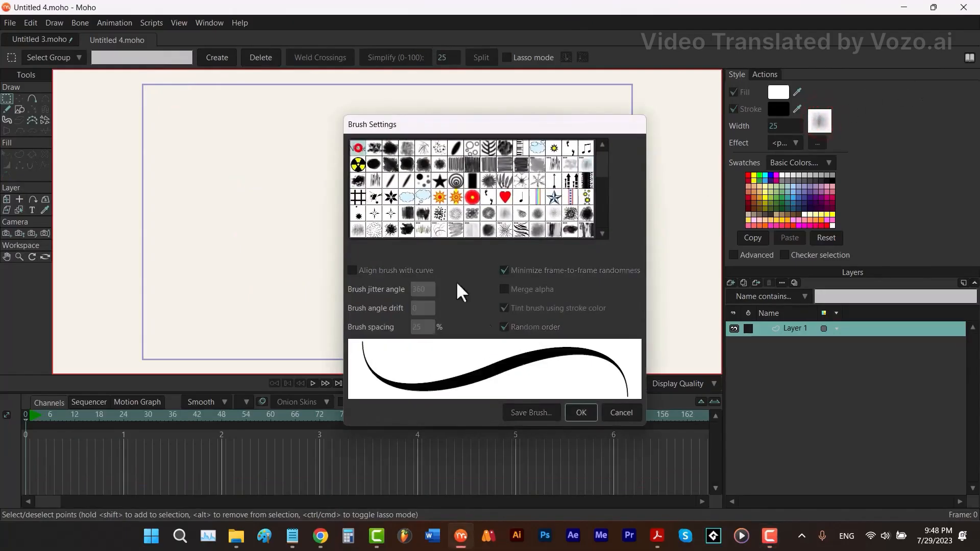
pyautogui.click(581, 412)
pyautogui.click(797, 91)
pyautogui.click(776, 175)
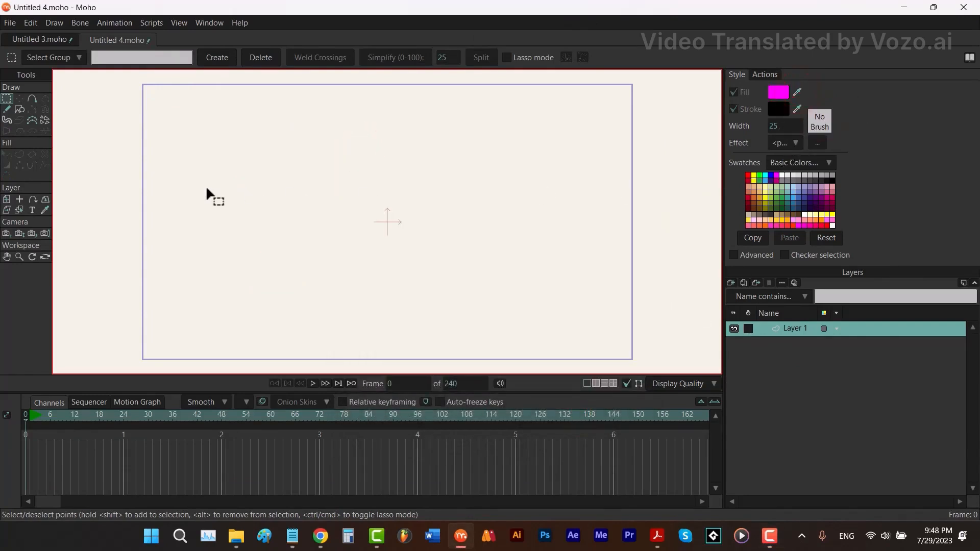
# Draw a large filled circle centred on the canvas origin.
pyautogui.click(19, 109)
pyautogui.click(142, 56)
pyautogui.moveTo(388, 222)
pyautogui.mouseDown()
pyautogui.moveTo(439, 272)
pyautogui.moveTo(425, 260)
pyautogui.moveTo(437, 262)
pyautogui.moveTo(437, 280)
pyautogui.moveTo(501, 304)
pyautogui.mouseUp()
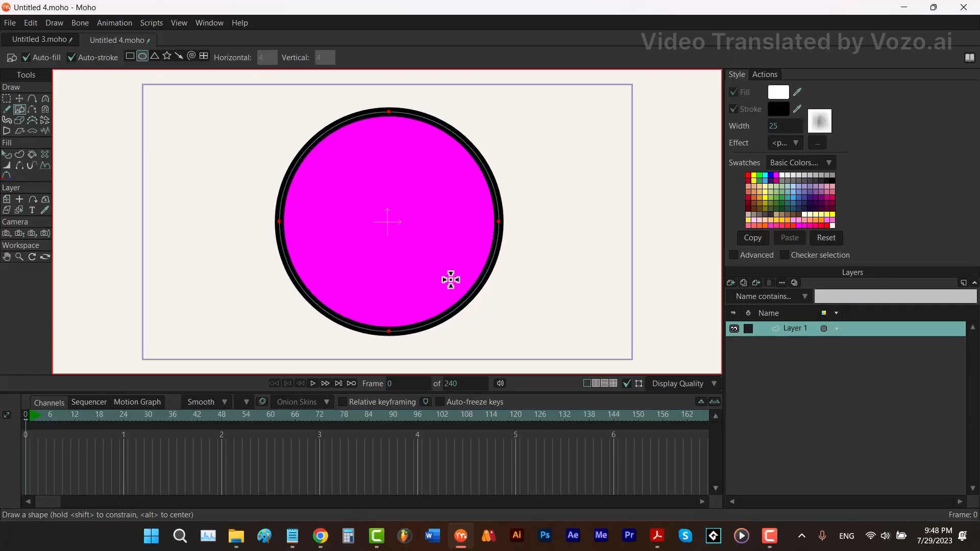
# Select the magenta circle's shape and turn off its stroke.
pyautogui.press('q')
pyautogui.click(451, 280)
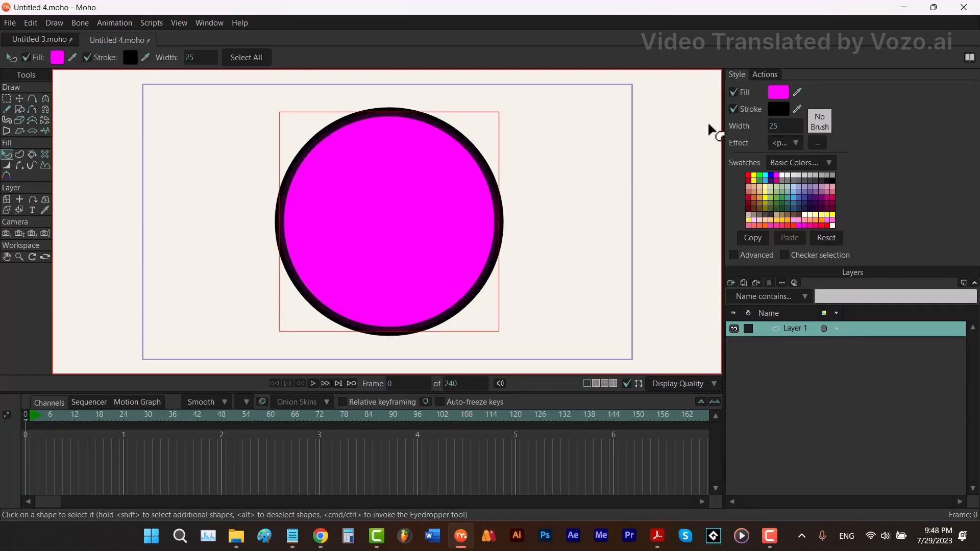
pyautogui.click(730, 110)
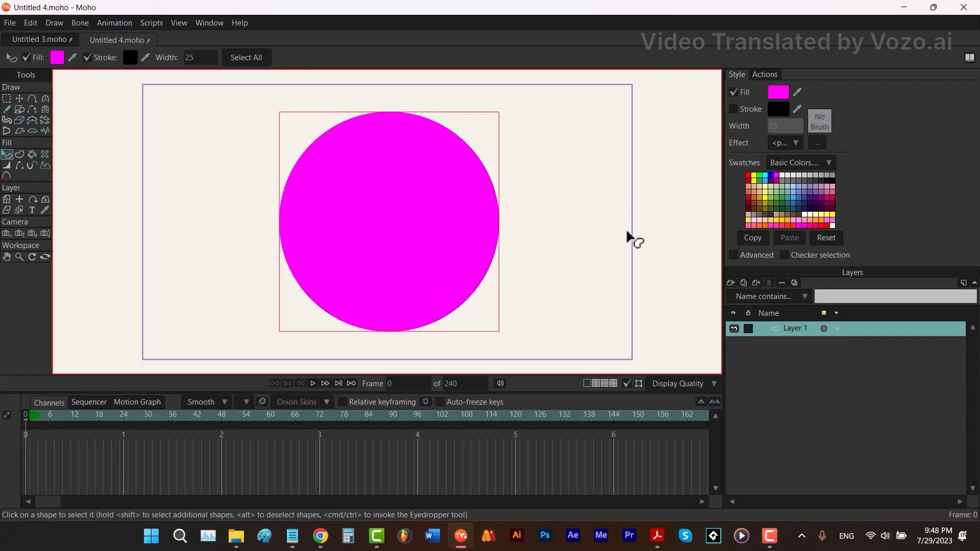
# Rename Layer 1 as F and create a reference layer from it named S 1.
pyautogui.doubleClick(786, 329)
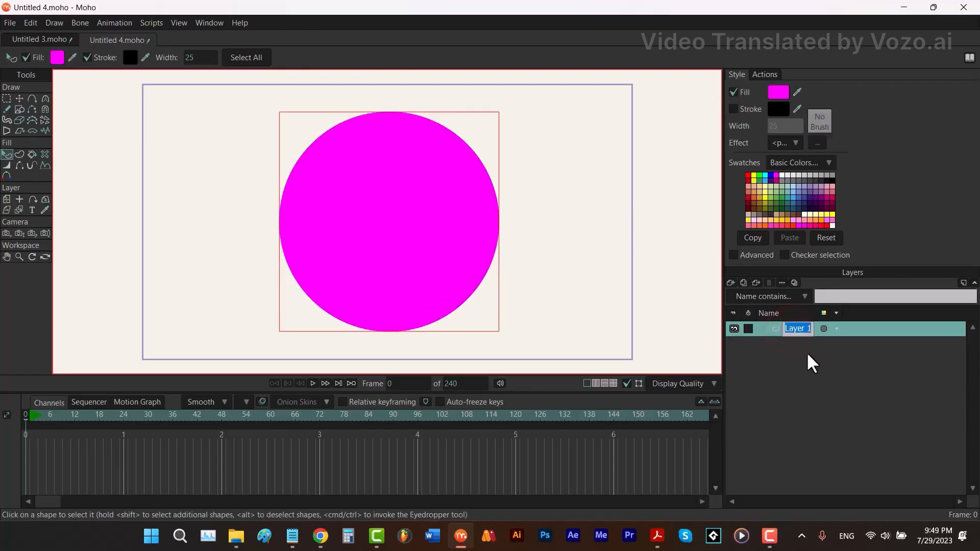
pyautogui.click(819, 369)
pyautogui.rightClick(787, 330)
pyautogui.click(812, 407)
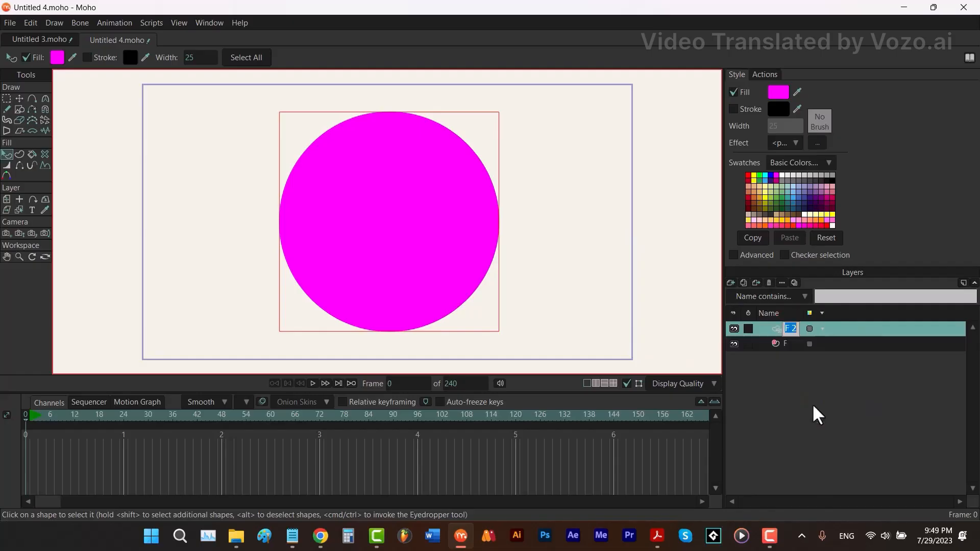
pyautogui.write('S 1')
pyautogui.press('Return')
# Give the circle on S 1 a stroke without fill, and toggle the visibility of F and S 1 to compare them.
pyautogui.click(733, 109)
pyautogui.click(733, 93)
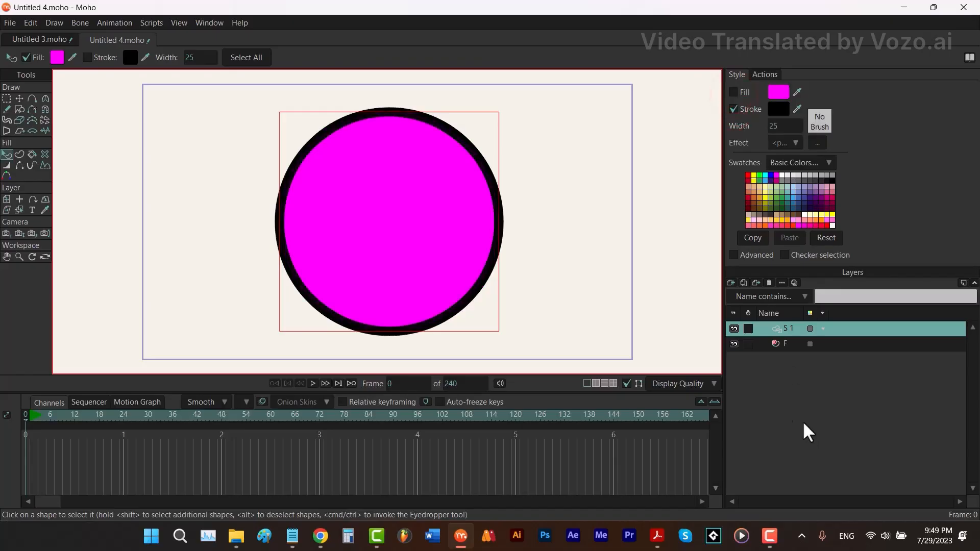
pyautogui.click(734, 343)
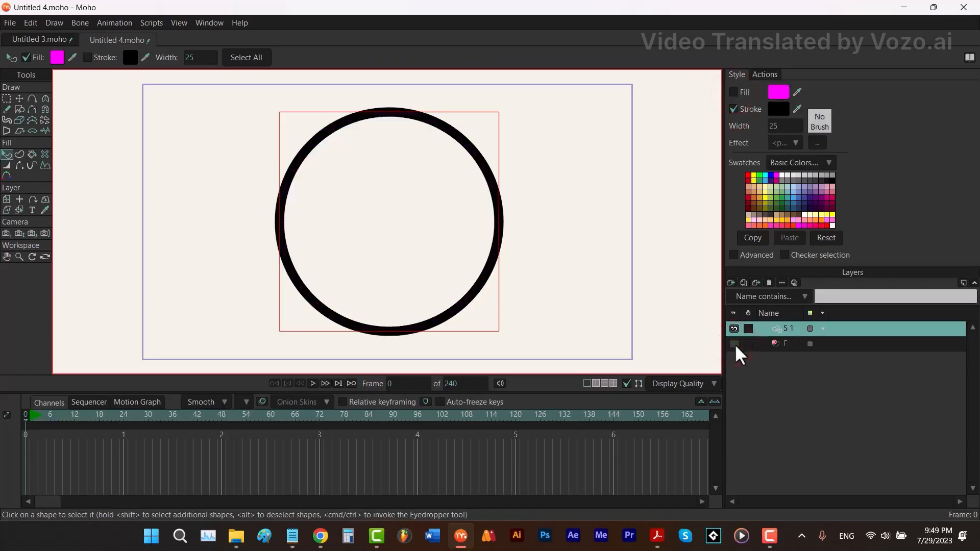
pyautogui.click(734, 344)
pyautogui.click(733, 329)
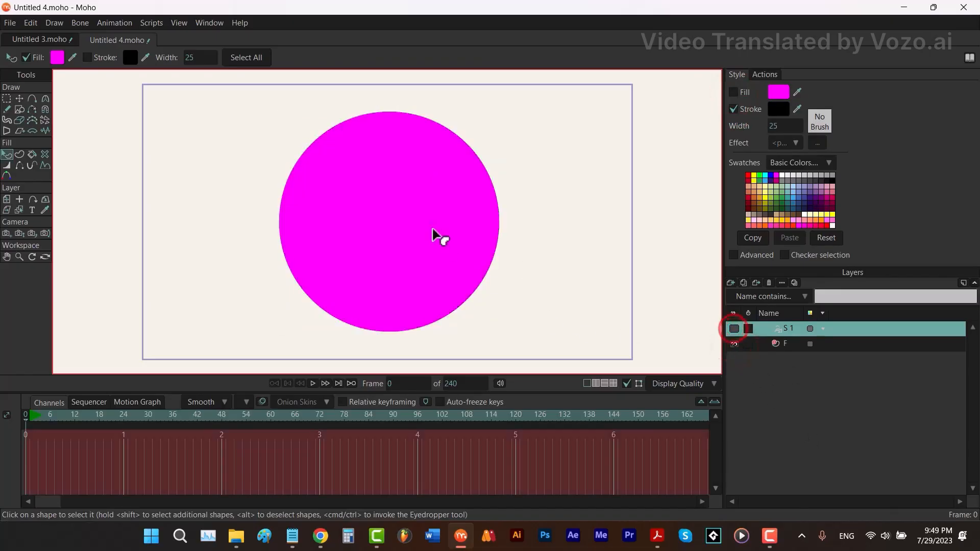
pyautogui.click(733, 329)
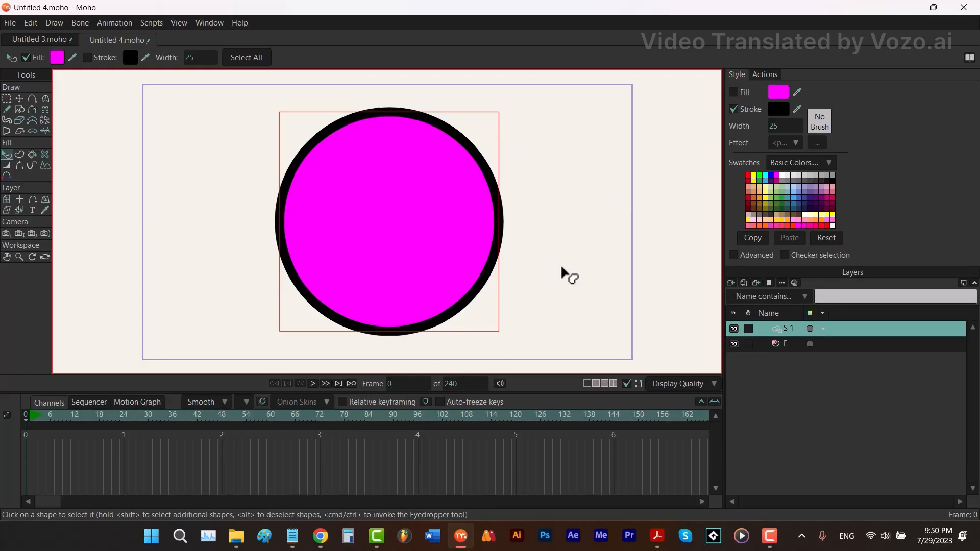
# At frame 0, set the end percentage of S 1's stroke exposure to 0.
pyautogui.click(31, 165)
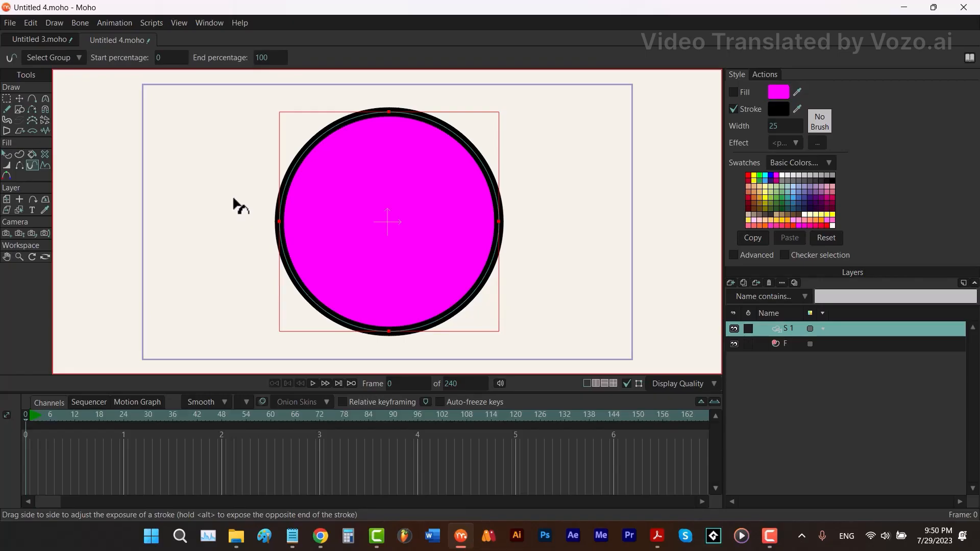
pyautogui.click(262, 59)
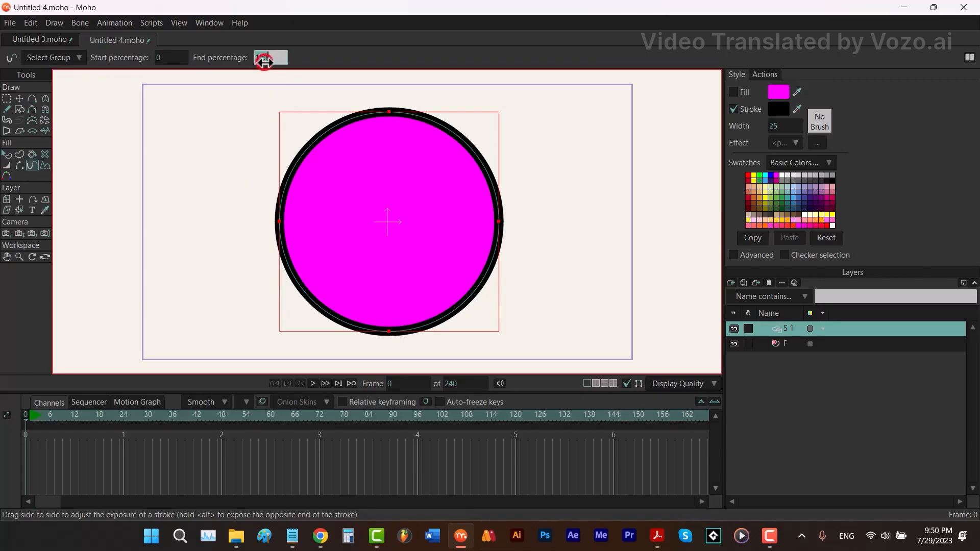
pyautogui.write('0')
pyautogui.press('Return')
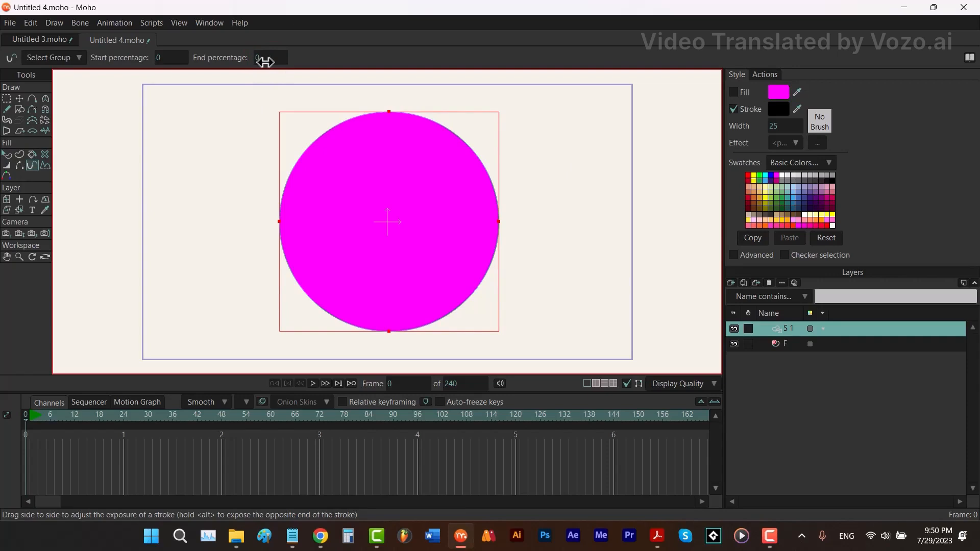
# Keyframe S 1's stroke exposure at frame 1 with start and end percentages both at 0.
pyautogui.click(324, 382)
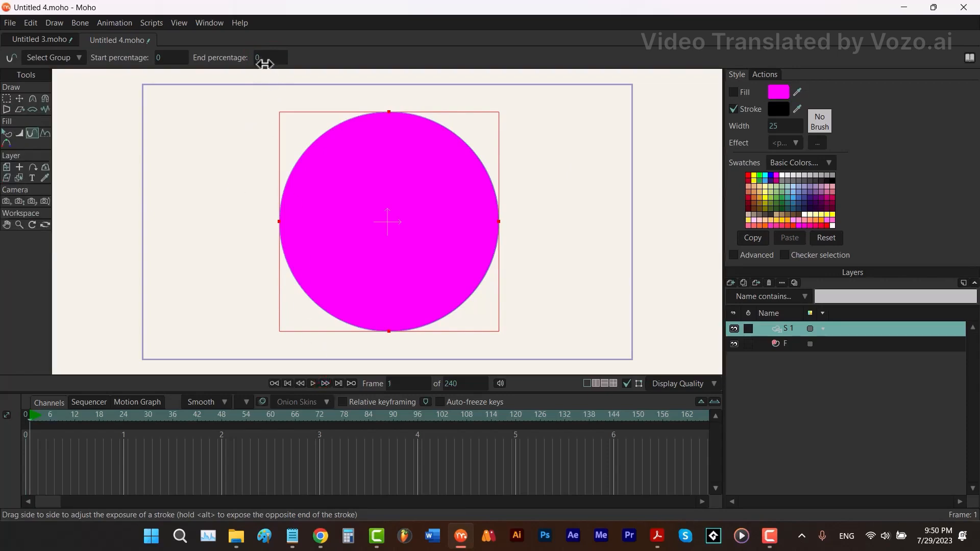
pyautogui.moveTo(264, 63); pyautogui.dragTo(259, 59)
pyautogui.click(162, 59)
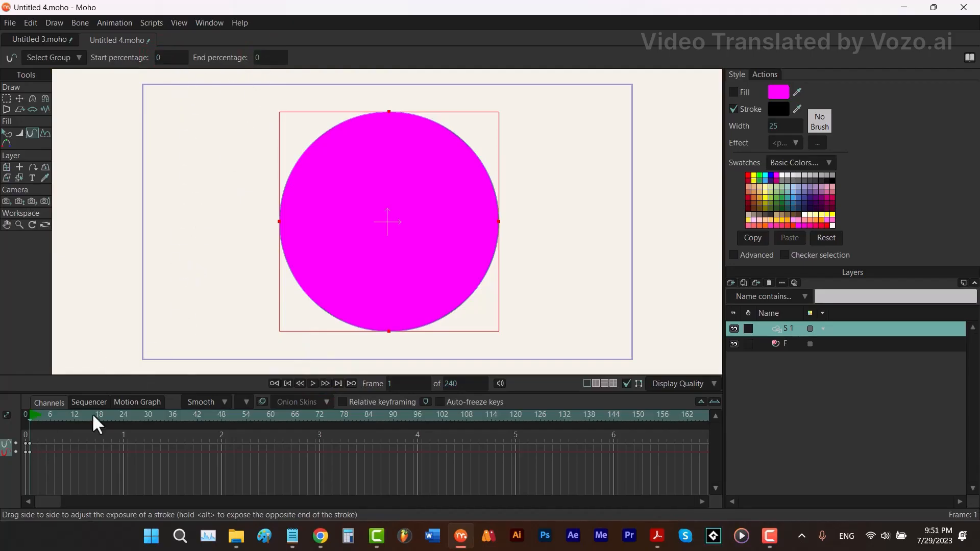
# At frame 11, keyframe S 1's stroke exposure with an end percentage of 10 and a start percentage of 0.
pyautogui.click(70, 417)
pyautogui.click(263, 60)
pyautogui.write('10')
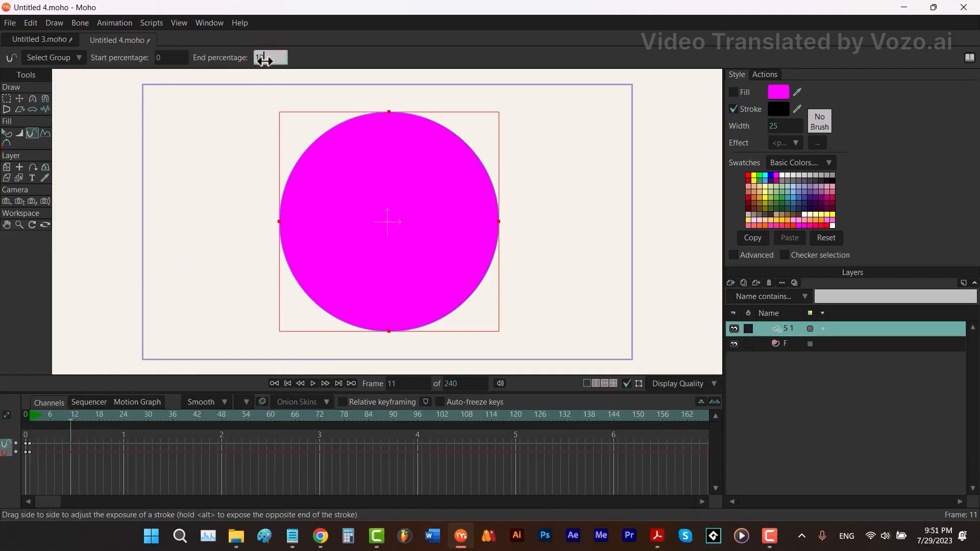
pyautogui.press('Return')
pyautogui.click(168, 57)
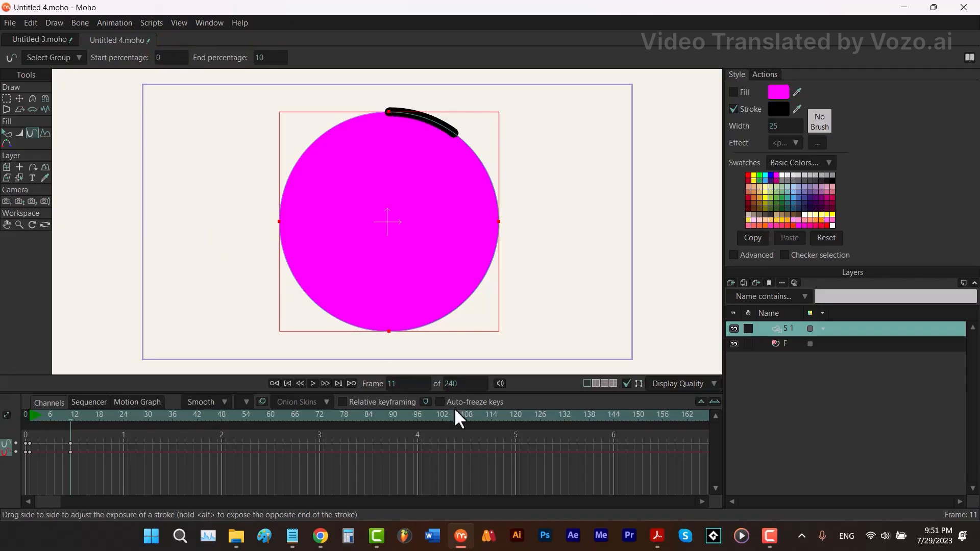
# At frame 101, keyframe S 1's stroke exposure with an end percentage of 100 and a start percentage of 90.
pyautogui.click(438, 418)
pyautogui.click(268, 56)
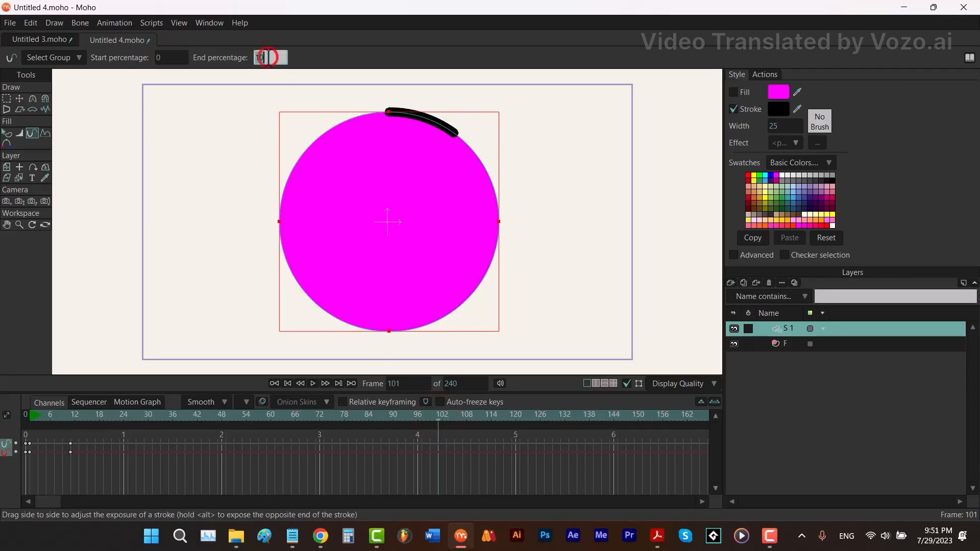
pyautogui.write('100')
pyautogui.press('Return')
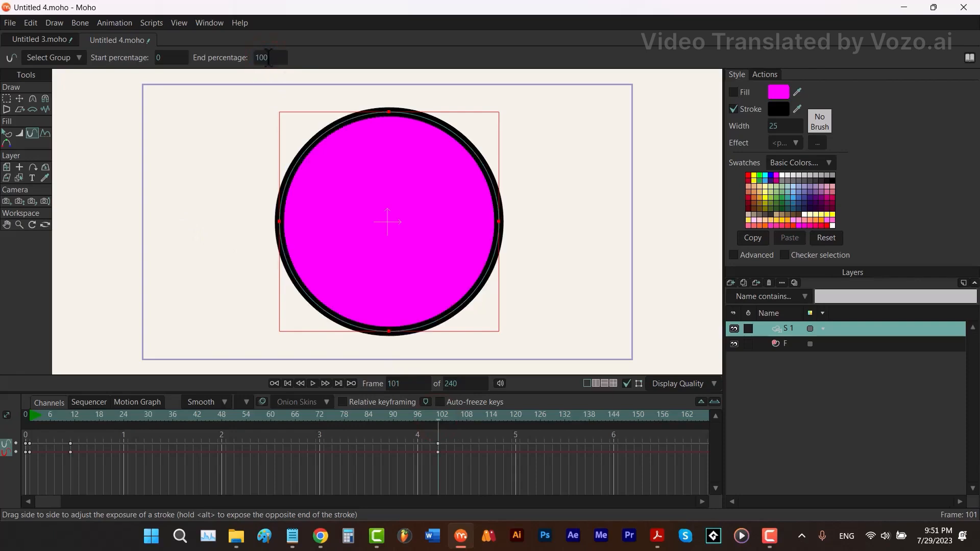
pyautogui.click(168, 57)
pyautogui.write('90')
pyautogui.press('Return')
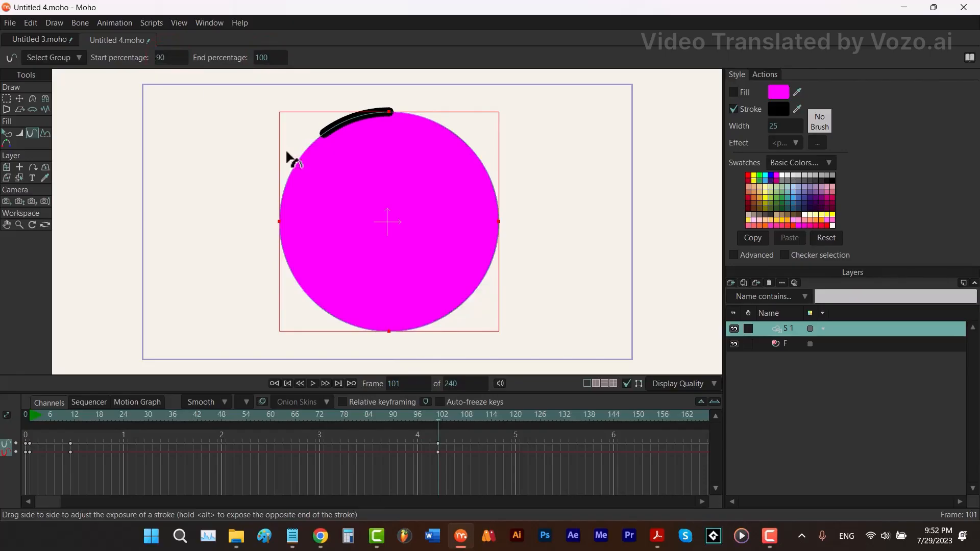
# At frame 111, keyframe S 1's stroke exposure with start and end percentages both at 100.
pyautogui.moveTo(463, 415); pyautogui.dragTo(478, 416)
pyautogui.click(171, 56)
pyautogui.moveTo(172, 56)
pyautogui.mouseDown()
pyautogui.moveTo(163, 57)
pyautogui.moveTo(186, 56)
pyautogui.mouseUp()
pyautogui.click(266, 61)
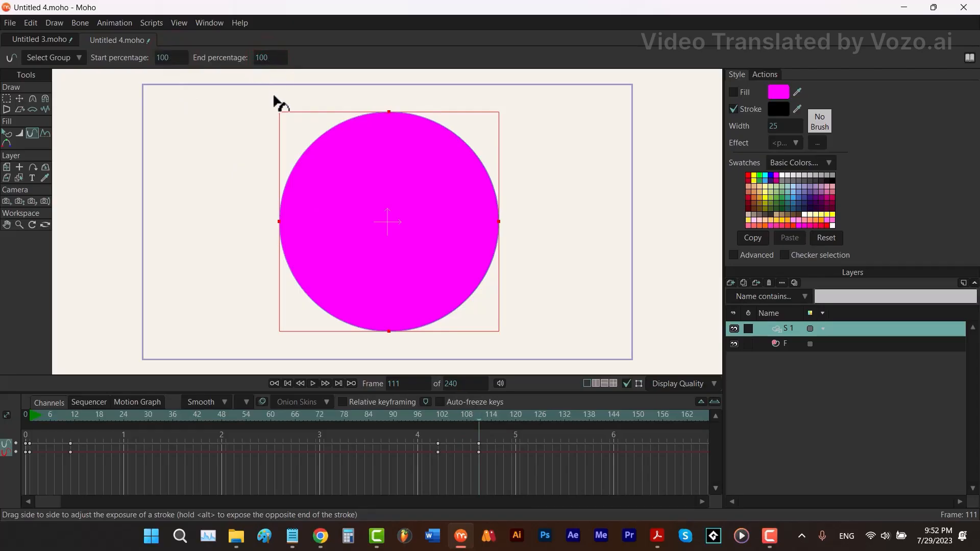
# Step back through the stroke exposure keyframes and play the animation from frame 0 to check the segment's motion.
pyautogui.click(276, 384)
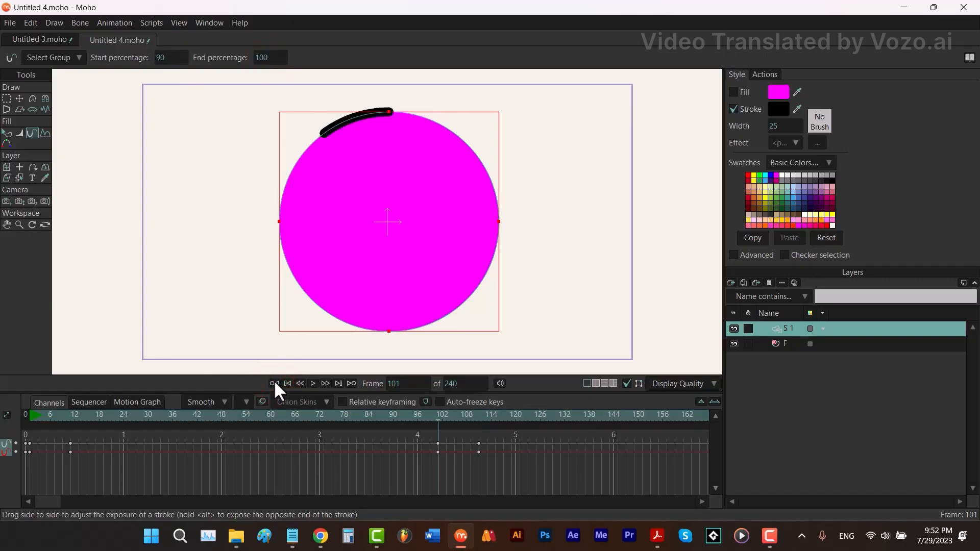
pyautogui.click(274, 383)
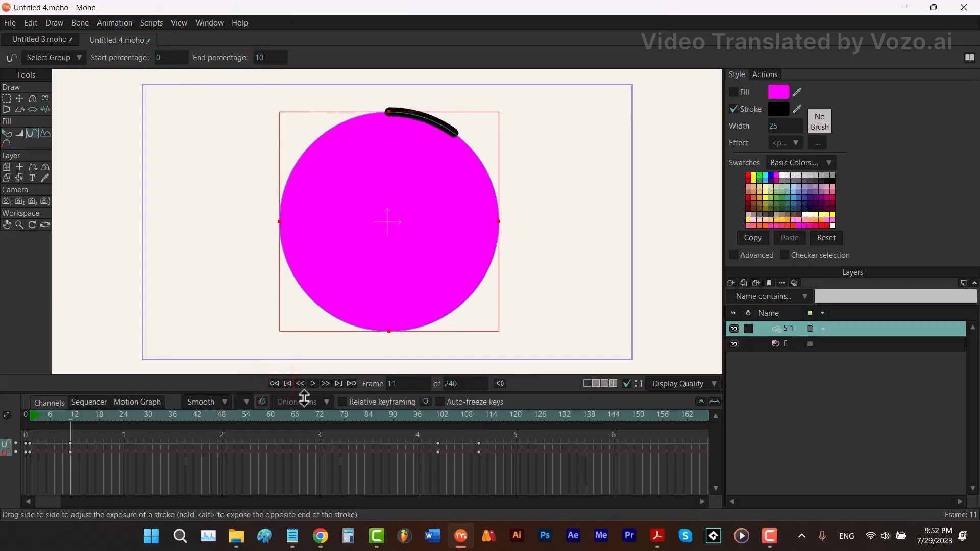
pyautogui.click(274, 384)
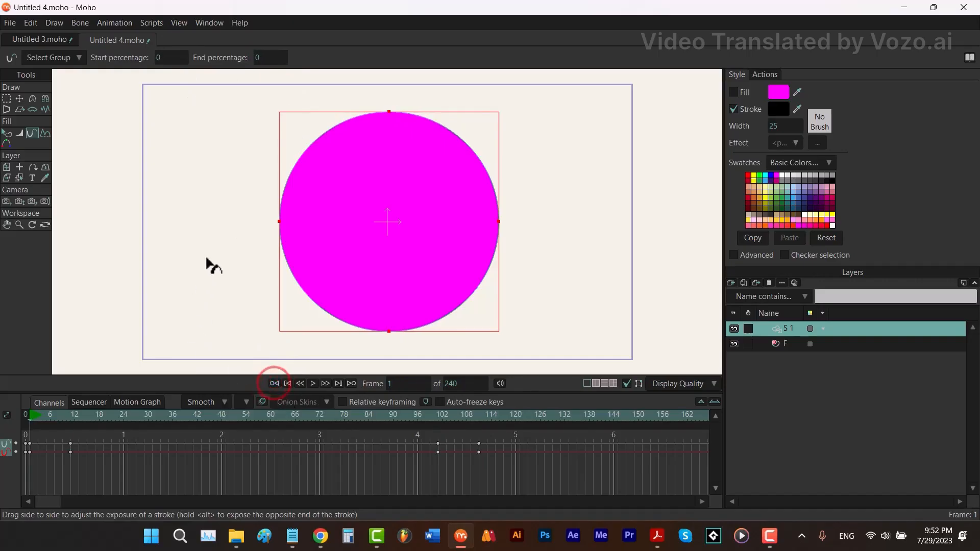
pyautogui.click(296, 384)
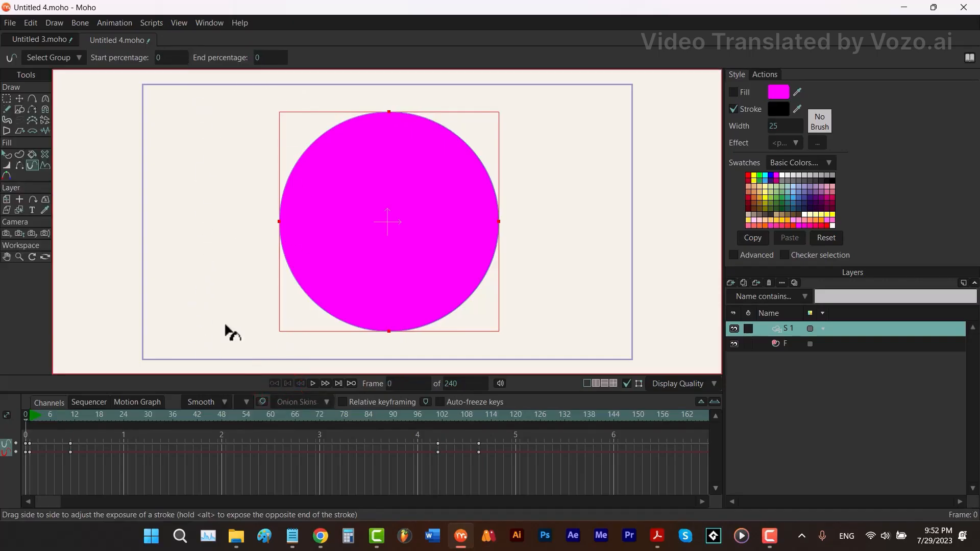
pyautogui.press('space')
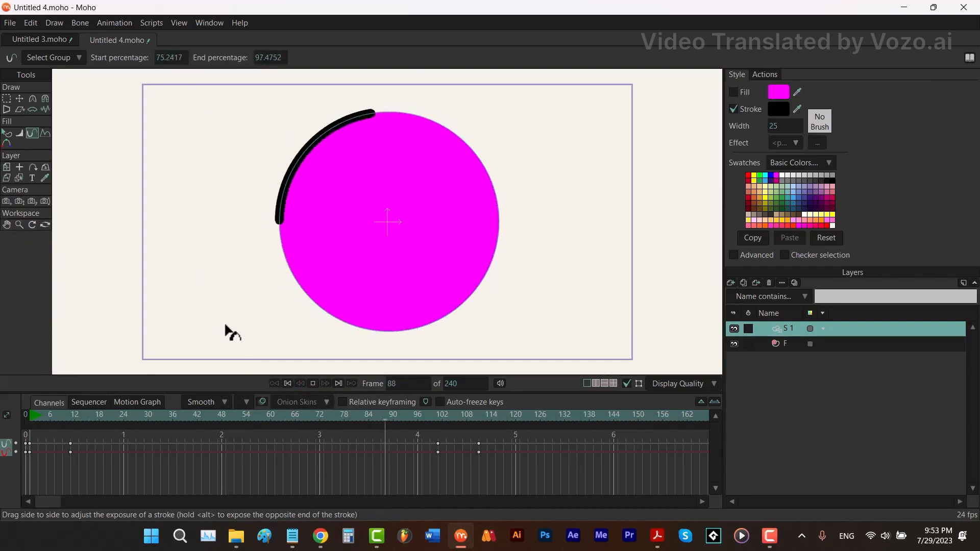
pyautogui.press('space')
# Set all of S 1's stroke exposure keyframes to Linear and make Linear the default interpolation.
pyautogui.click(479, 423)
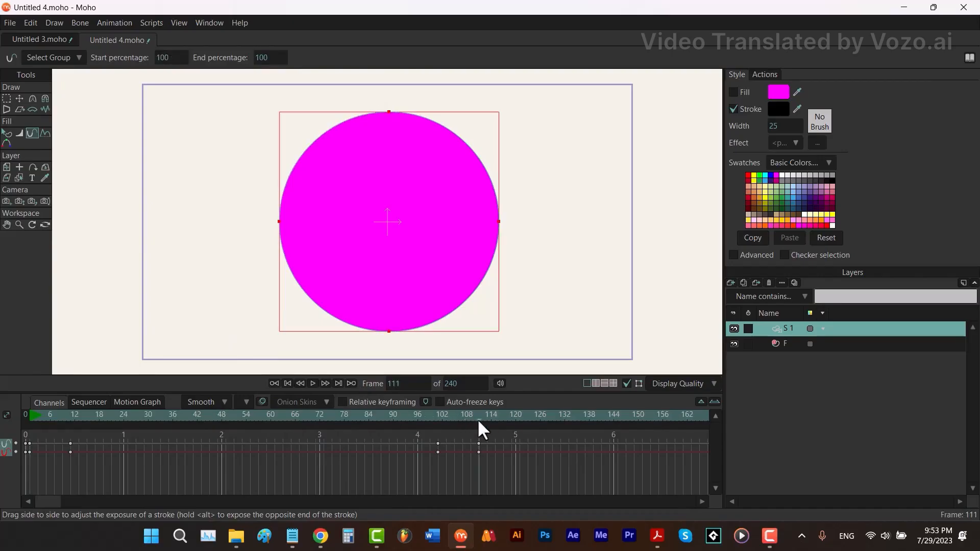
pyautogui.moveTo(528, 441); pyautogui.dragTo(24, 455)
pyautogui.rightClick(24, 453)
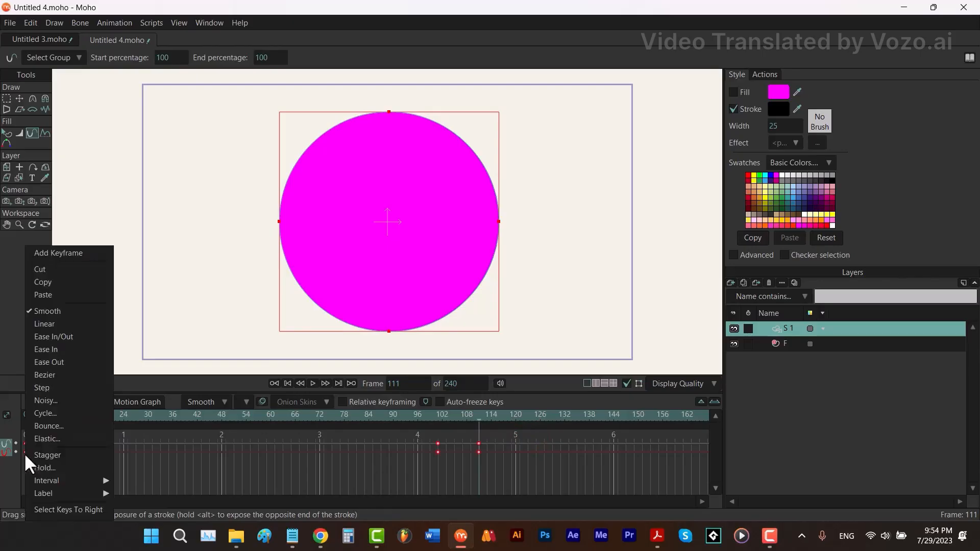
pyautogui.click(55, 325)
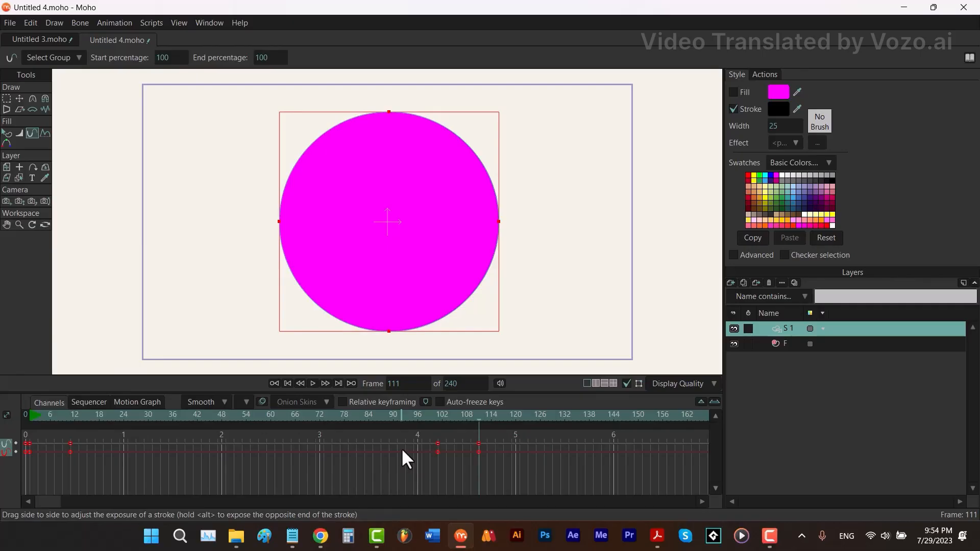
pyautogui.click(216, 402)
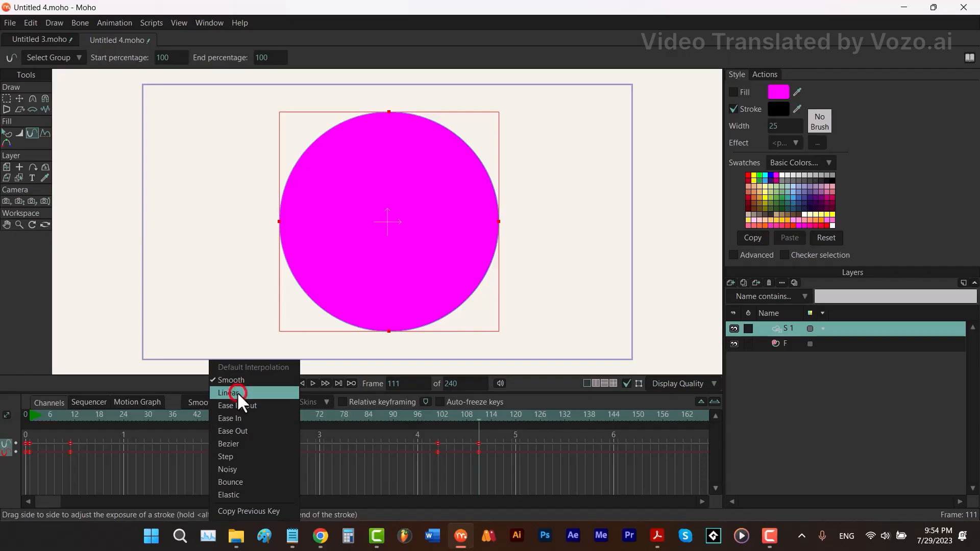
pyautogui.click(228, 392)
# Check the stroke segment at frame 16 and duplicate layer S 1 as S 2.
pyautogui.click(92, 416)
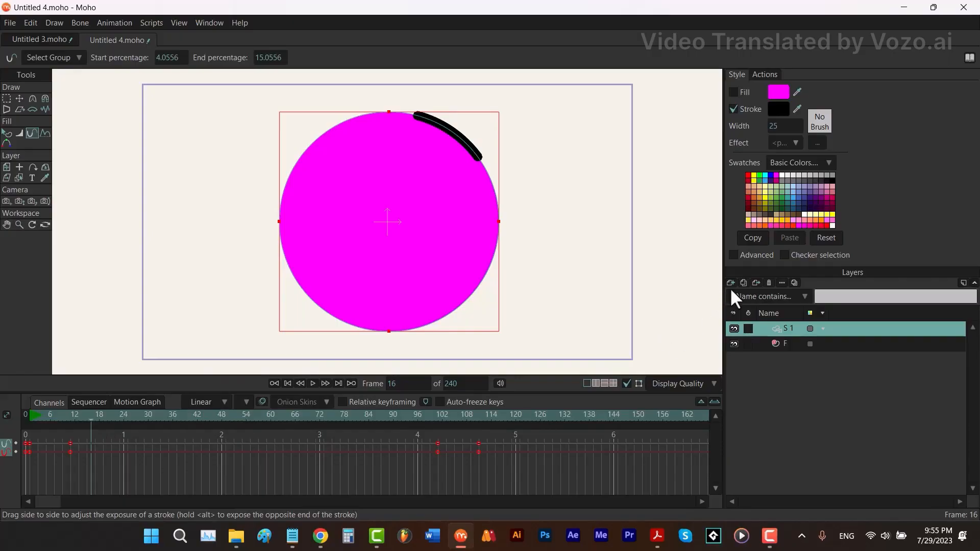
pyautogui.click(742, 284)
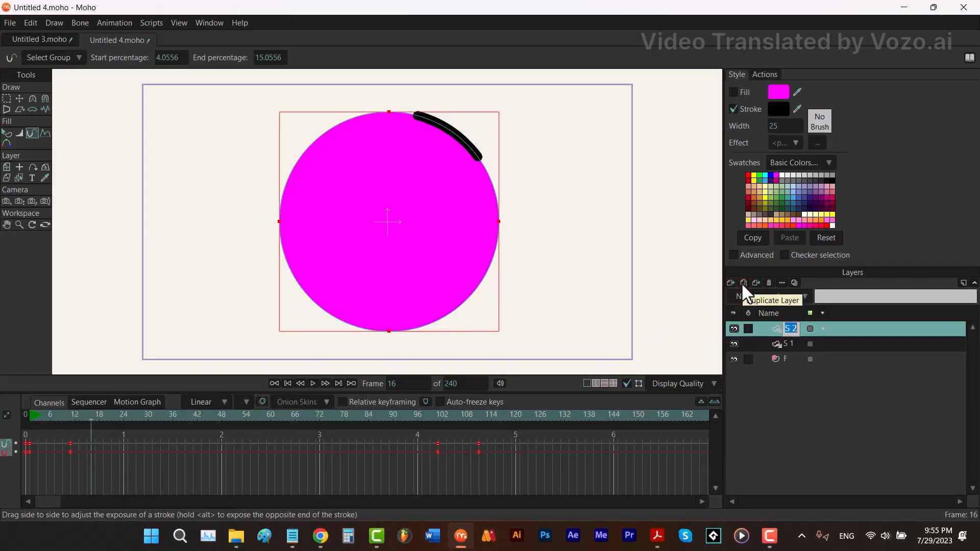
pyautogui.press('Return')
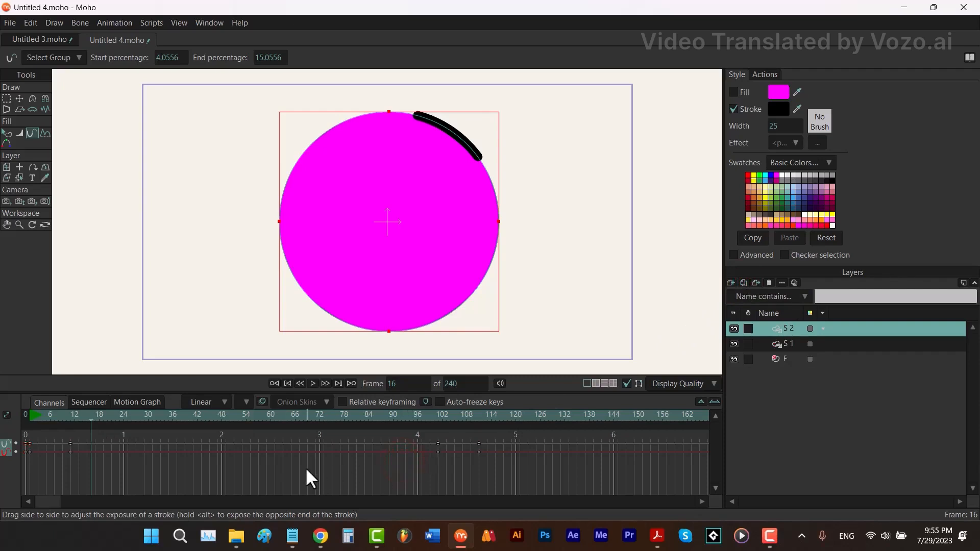
# Shift S 2's stroke exposure keyframes after frame 0 along the timeline so that they start at frame 100.
pyautogui.moveTo(527, 480)
pyautogui.mouseDown()
pyautogui.moveTo(115, 437)
pyautogui.moveTo(29, 437)
pyautogui.moveTo(39, 451)
pyautogui.moveTo(431, 445)
pyautogui.mouseUp()
pyautogui.moveTo(591, 454); pyautogui.dragTo(594, 432)
pyautogui.moveTo(201, 411); pyautogui.dragTo(433, 412)
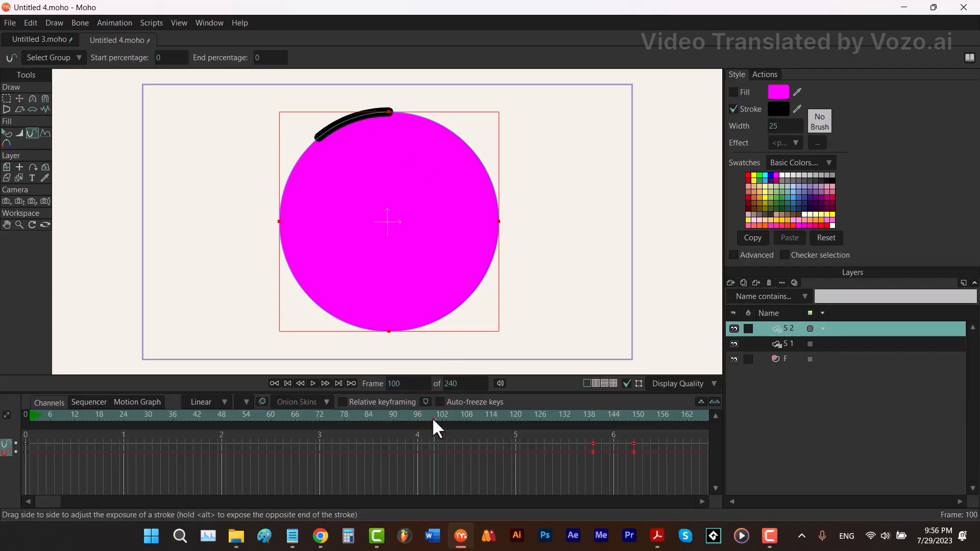
pyautogui.moveTo(436, 418); pyautogui.dragTo(438, 418)
pyautogui.moveTo(436, 443); pyautogui.dragTo(434, 443)
# Scrub and play the timeline to check how the S 1 and S 2 stroke segments follow each other around the circle.
pyautogui.moveTo(435, 415)
pyautogui.mouseDown()
pyautogui.moveTo(415, 418)
pyautogui.moveTo(569, 444)
pyautogui.mouseUp()
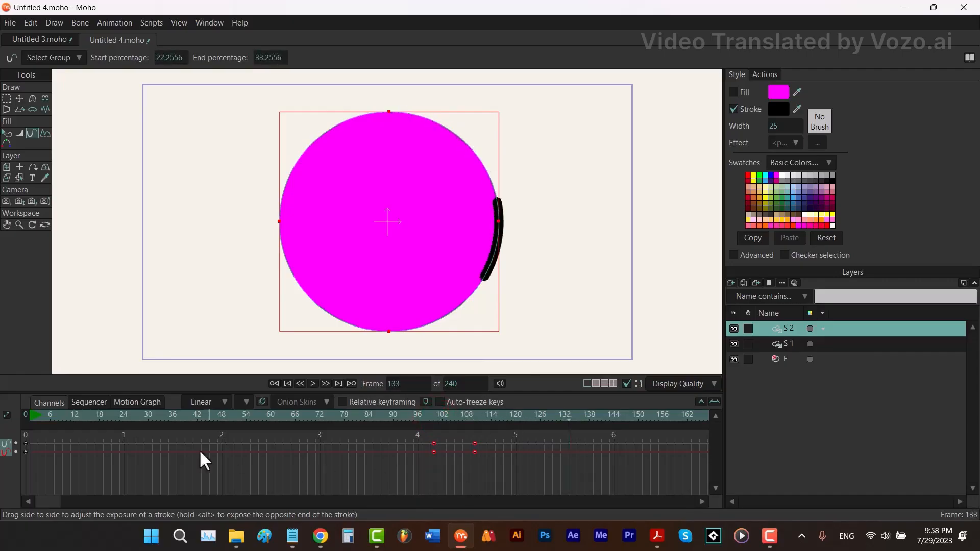
pyautogui.click(25, 417)
pyautogui.press('space')
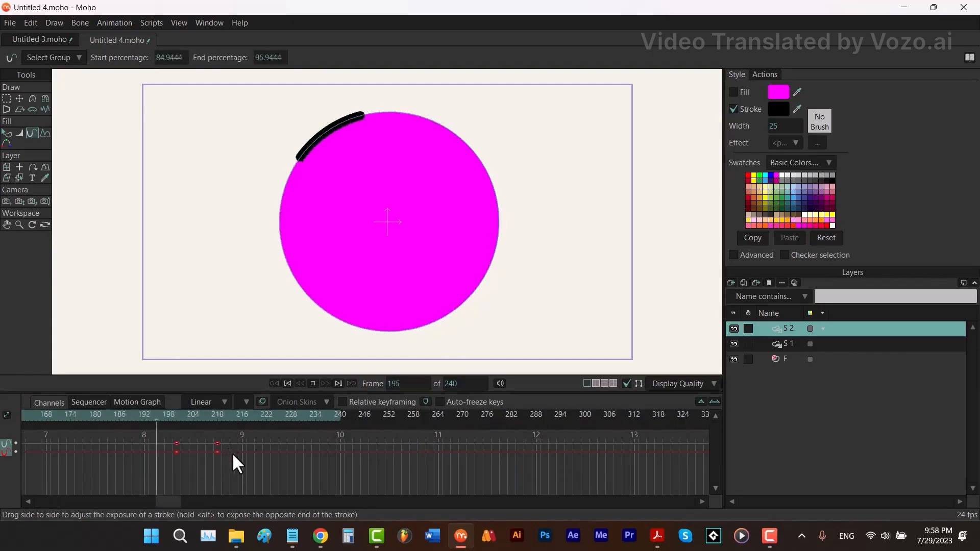
pyautogui.click(239, 454)
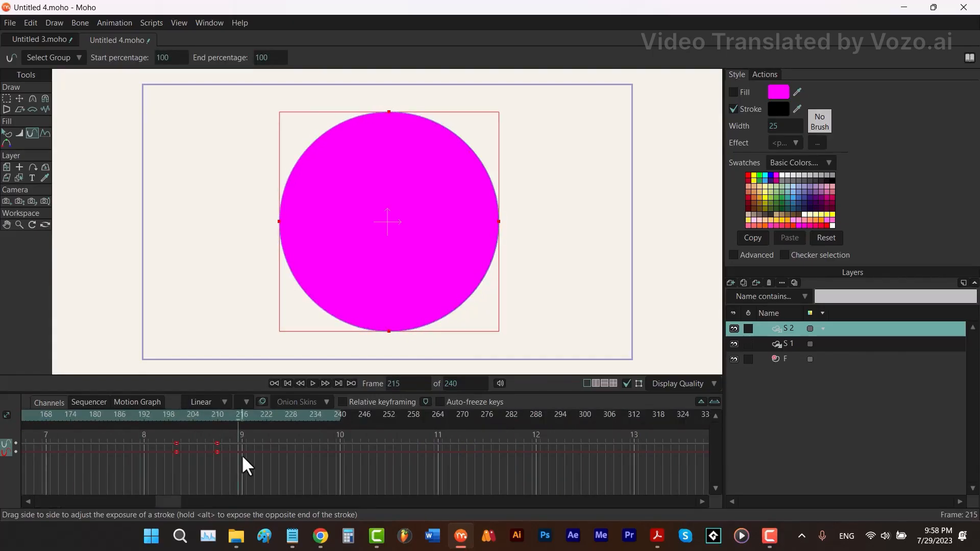
pyautogui.moveTo(179, 416)
pyautogui.mouseDown()
pyautogui.moveTo(3, 406)
pyautogui.moveTo(92, 395)
pyautogui.moveTo(72, 399)
pyautogui.mouseUp()
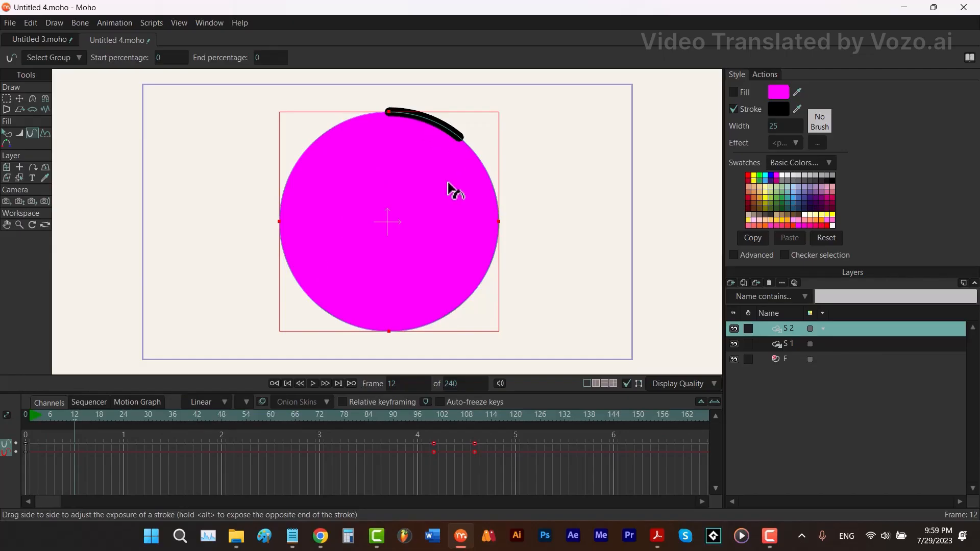
pyautogui.click(78, 416)
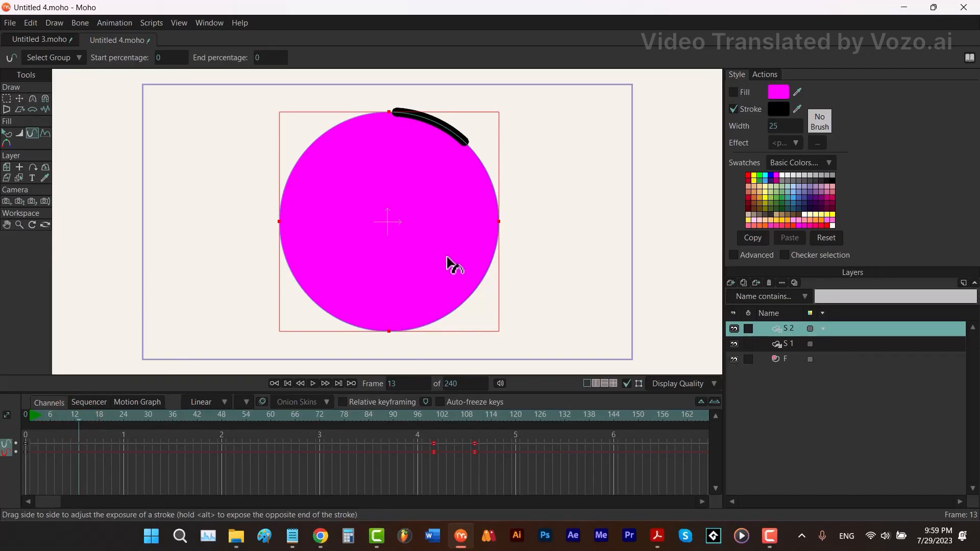
# Set the playback range to frames 13 through 111 and play it to check the stroke's loop around the circle.
pyautogui.moveTo(78, 415); pyautogui.dragTo(480, 403)
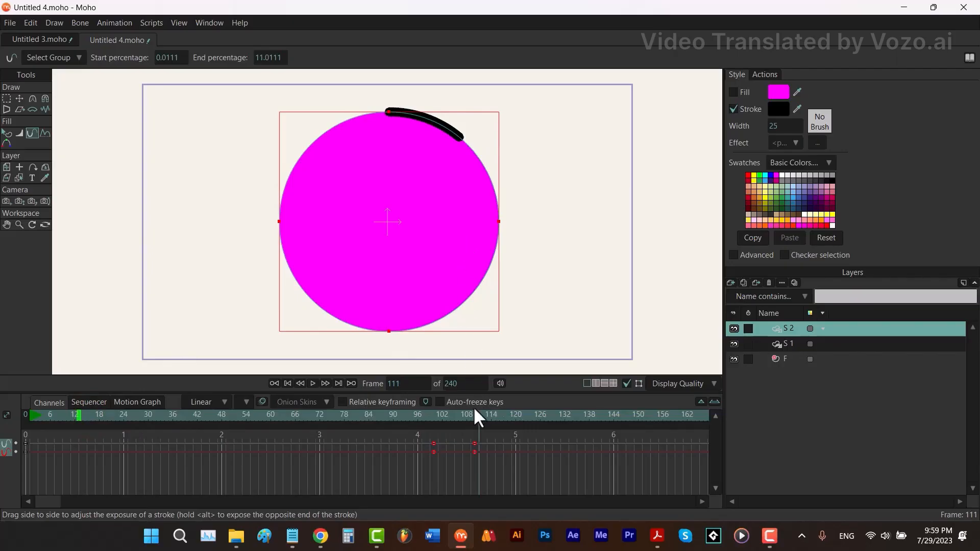
pyautogui.press('space')
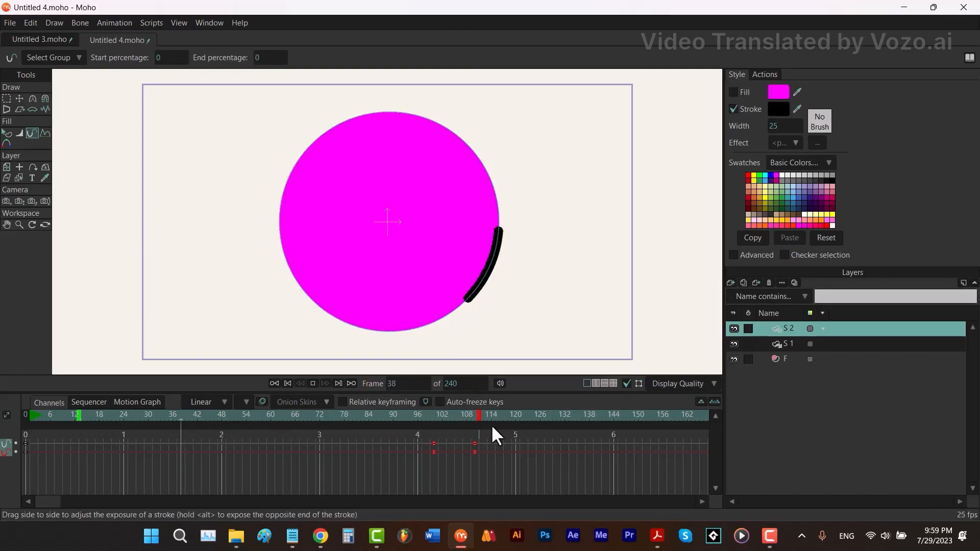
pyautogui.press('space')
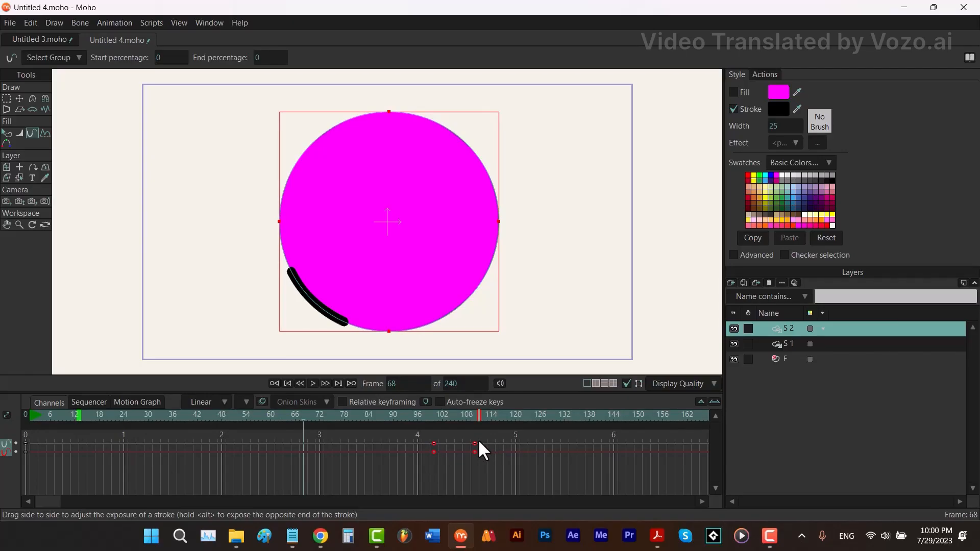
# Add stroke exposure keyframes to layer S 2 at frames 13 and 111.
pyautogui.rightClick(78, 441)
pyautogui.click(105, 250)
pyautogui.click(476, 414)
pyautogui.rightClick(480, 441)
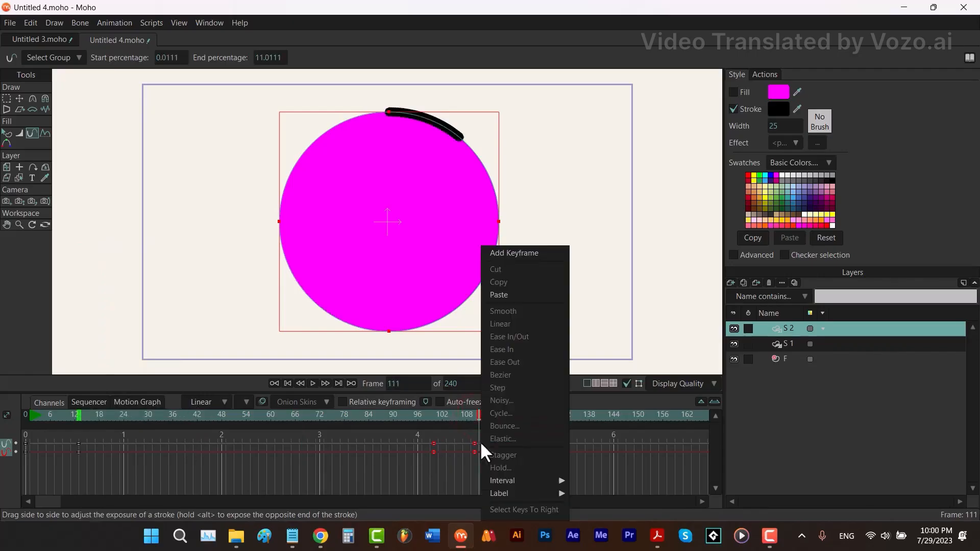
pyautogui.click(511, 253)
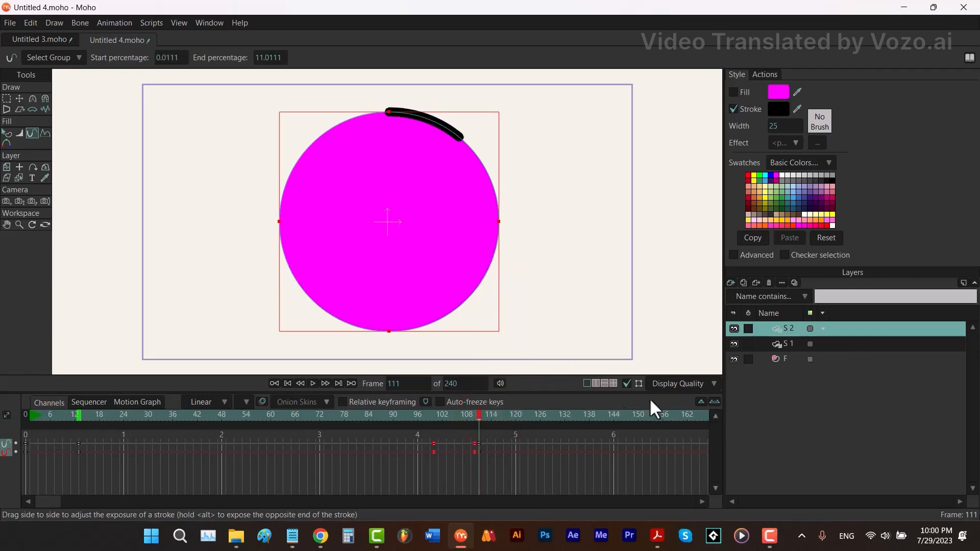
# Add stroke exposure keyframes to layer S 1 at frame 13 and delete its keyframes between frames 0 and 13.
pyautogui.click(776, 342)
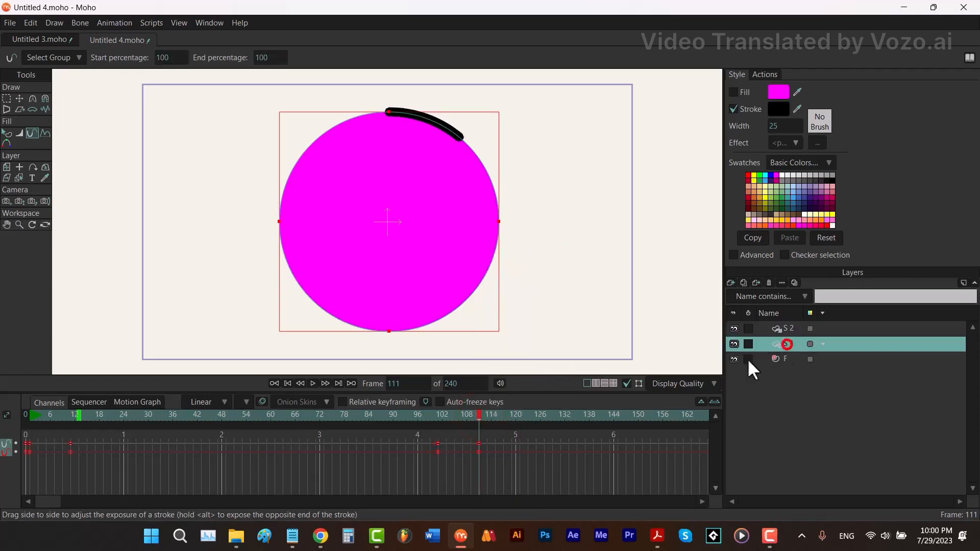
pyautogui.click(78, 416)
pyautogui.rightClick(81, 452)
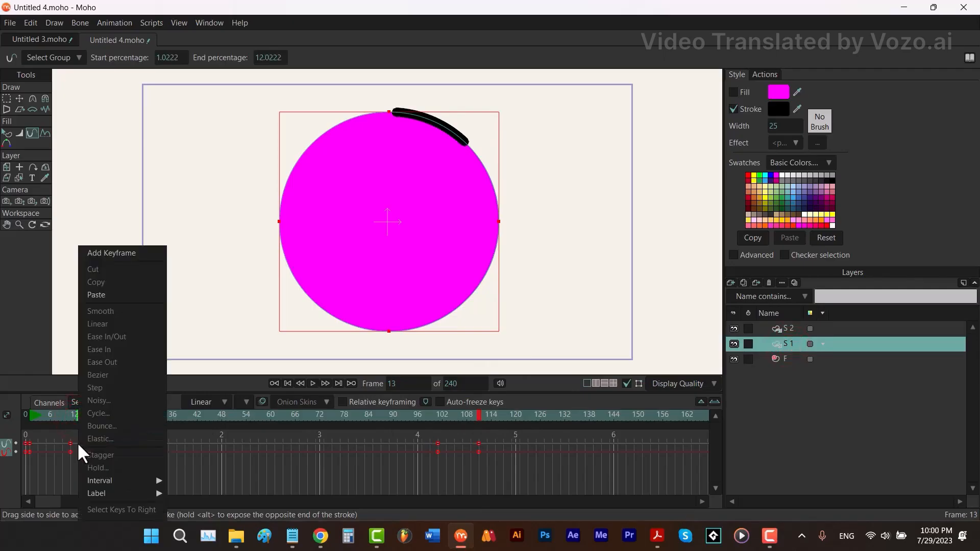
pyautogui.click(107, 259)
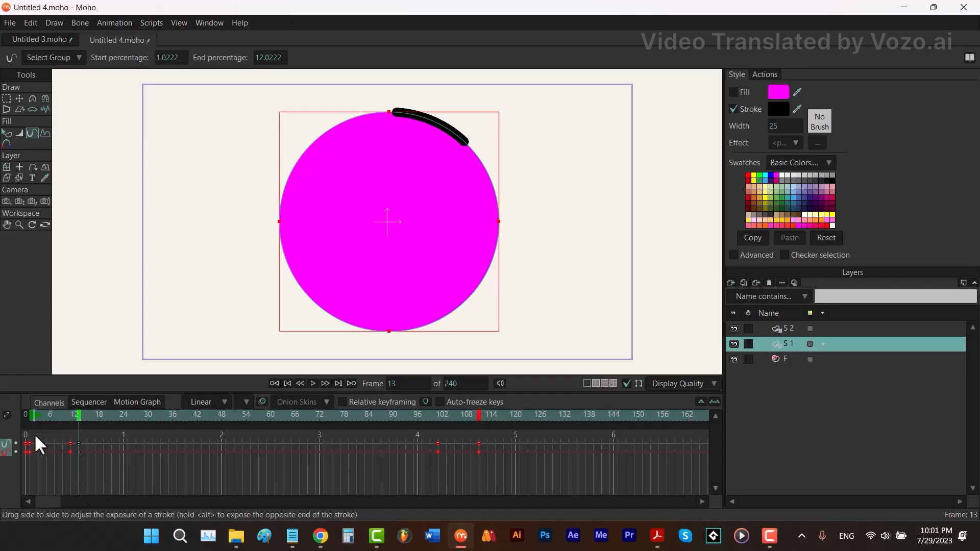
pyautogui.moveTo(69, 432); pyautogui.dragTo(28, 458)
# Delete layer S 2's stroke exposure keyframes at frames 200 and 210.
pyautogui.click(796, 327)
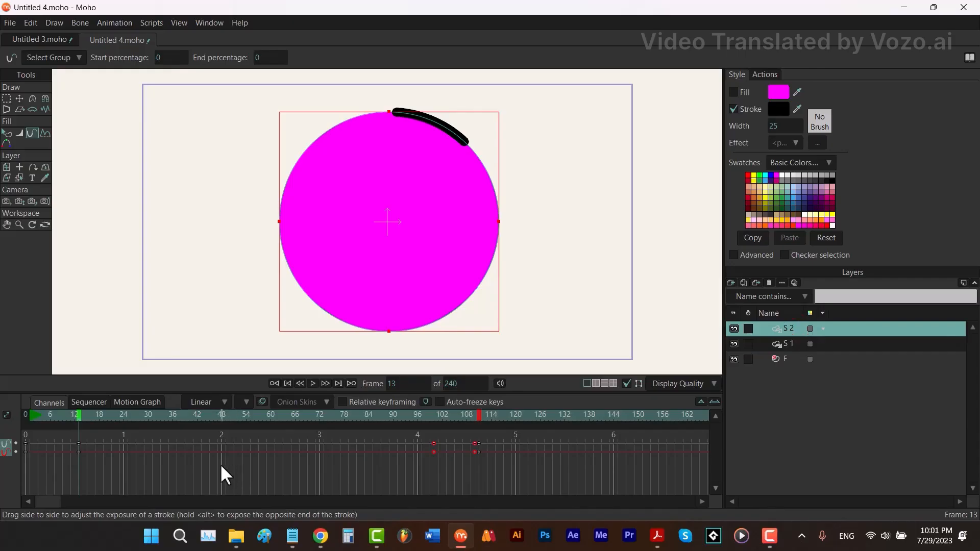
pyautogui.moveTo(53, 500); pyautogui.dragTo(102, 506)
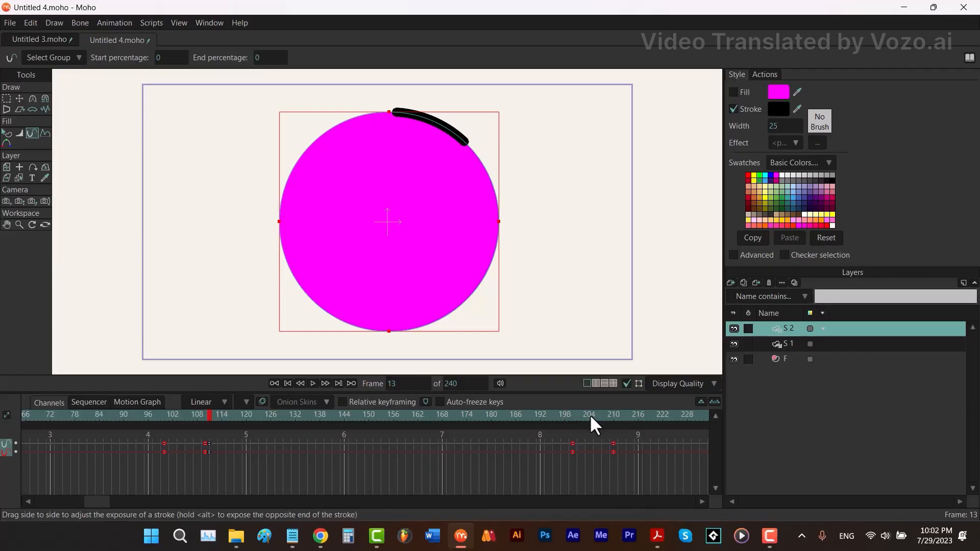
pyautogui.moveTo(557, 462); pyautogui.dragTo(553, 465)
pyautogui.moveTo(94, 502); pyautogui.dragTo(20, 509)
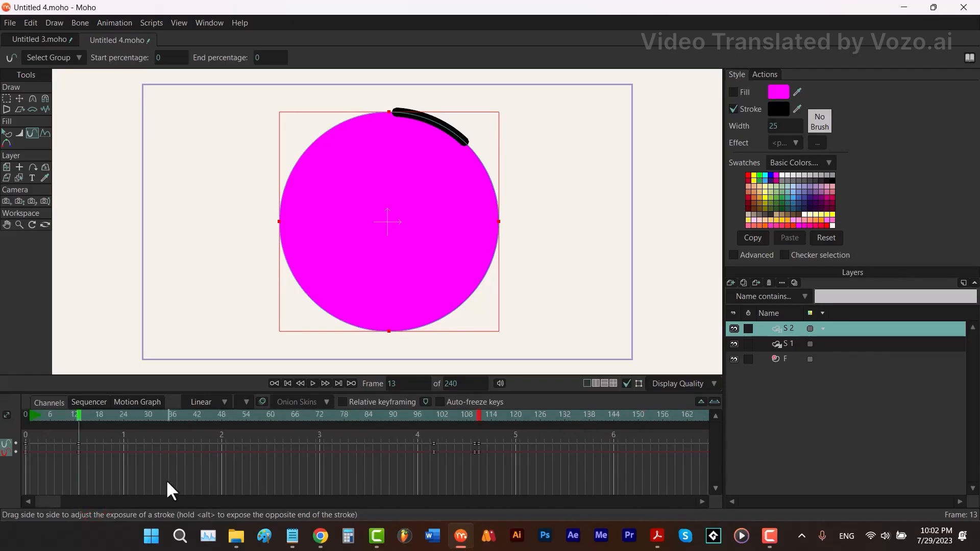
# Shift the keyframes after frame 0 on S 2 and S 1 earlier to start at frame 1, and clear the playback range.
pyautogui.moveTo(506, 441); pyautogui.dragTo(33, 454)
pyautogui.click(791, 344)
pyautogui.moveTo(517, 433); pyautogui.dragTo(29, 450)
pyautogui.click(465, 450)
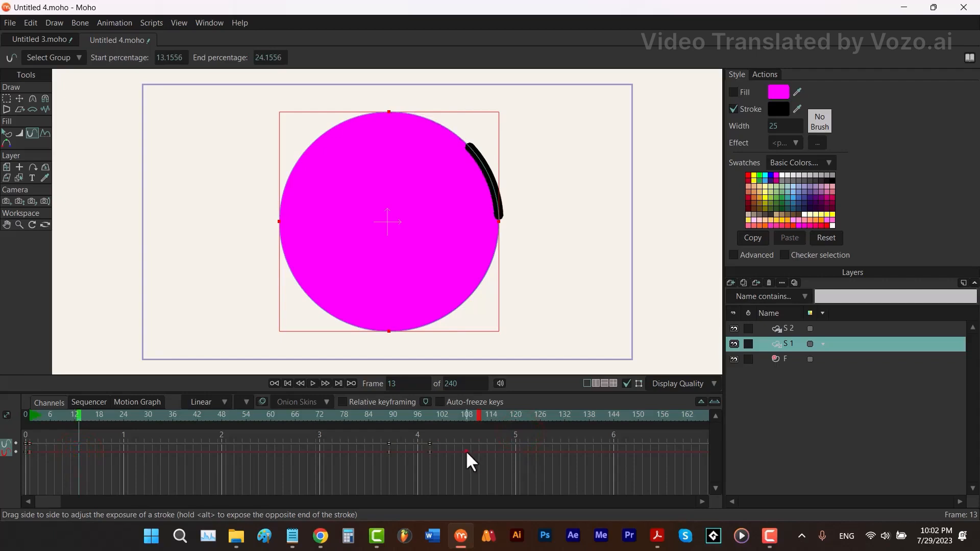
pyautogui.click(76, 413)
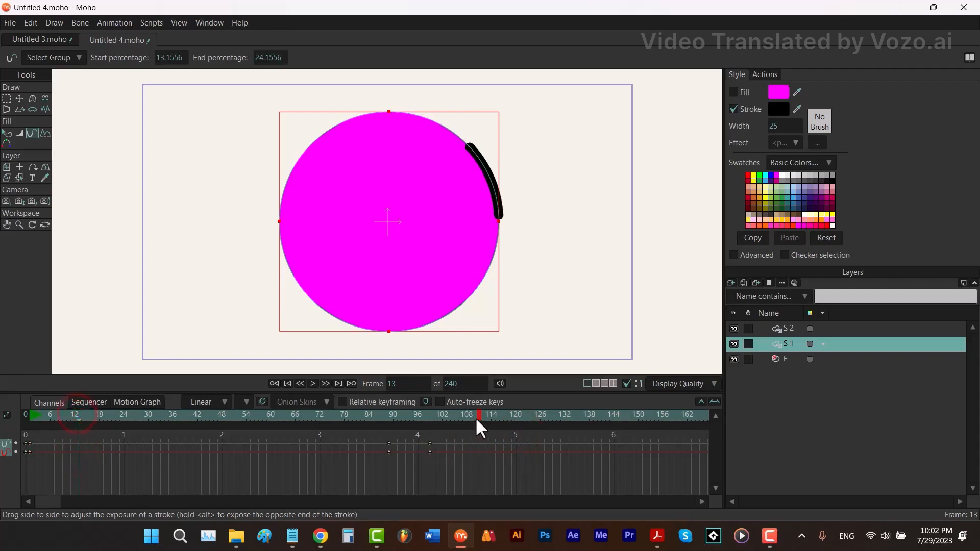
# Set S 1's last stroke exposure keyframes at frame 99 to Cycle with a relative value of 98.
pyautogui.rightClick(428, 442)
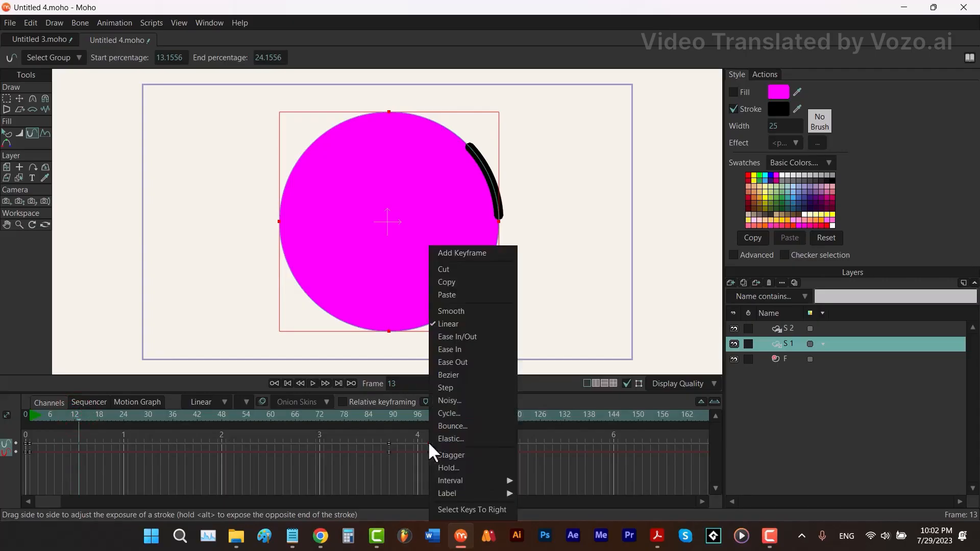
pyautogui.click(455, 411)
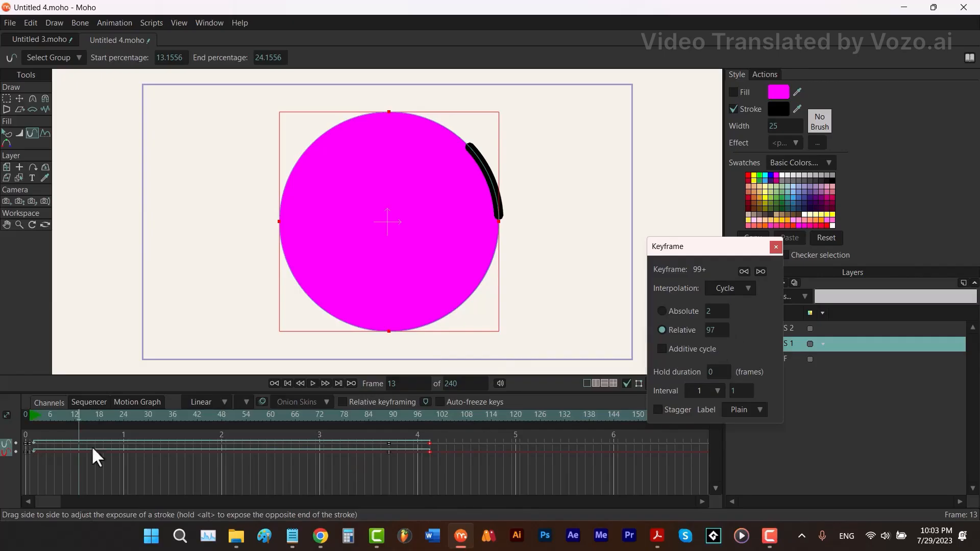
pyautogui.click(713, 330)
pyautogui.write('98')
pyautogui.click(776, 247)
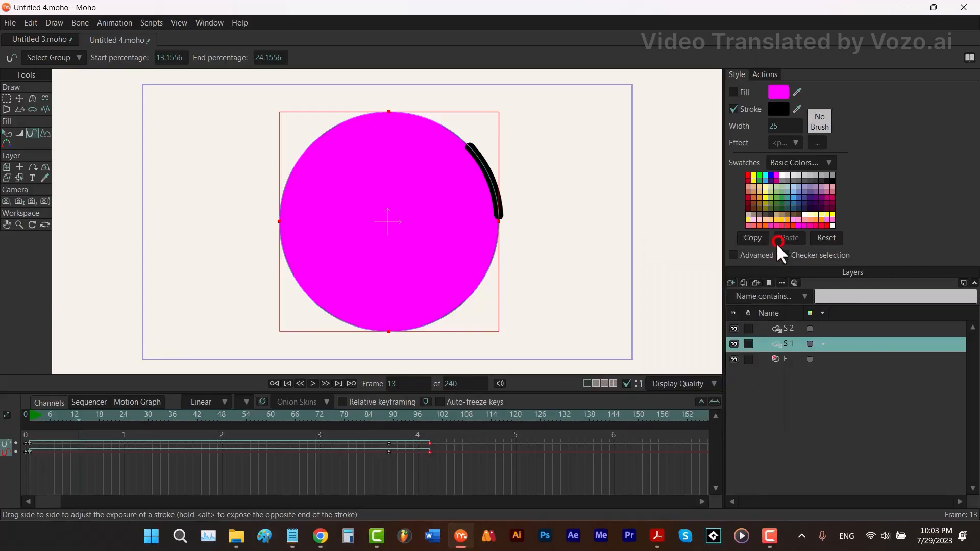
# Set S 2's last stroke exposure keyframes at frame 99 to Cycle with a relative value of 98.
pyautogui.click(781, 329)
pyautogui.moveTo(447, 436); pyautogui.dragTo(430, 457)
pyautogui.rightClick(428, 442)
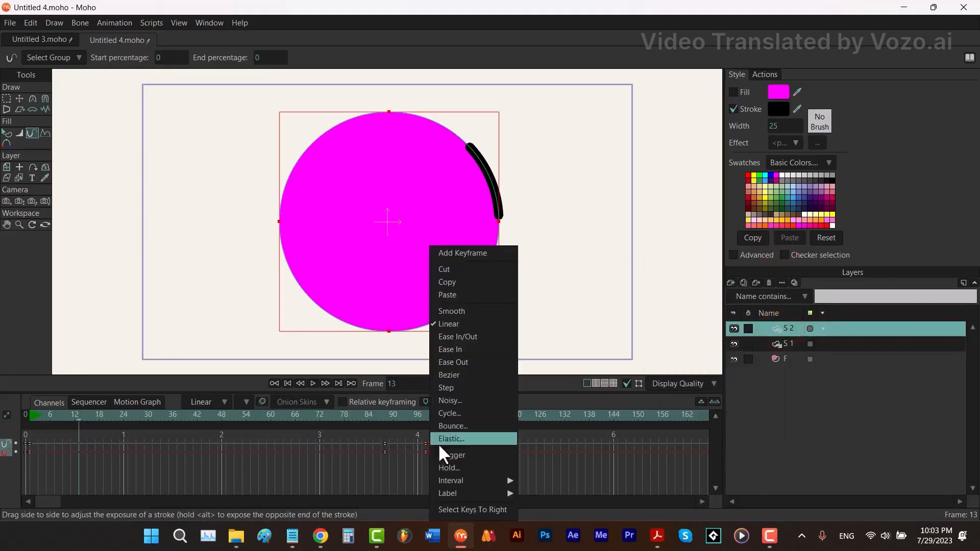
pyautogui.click(450, 413)
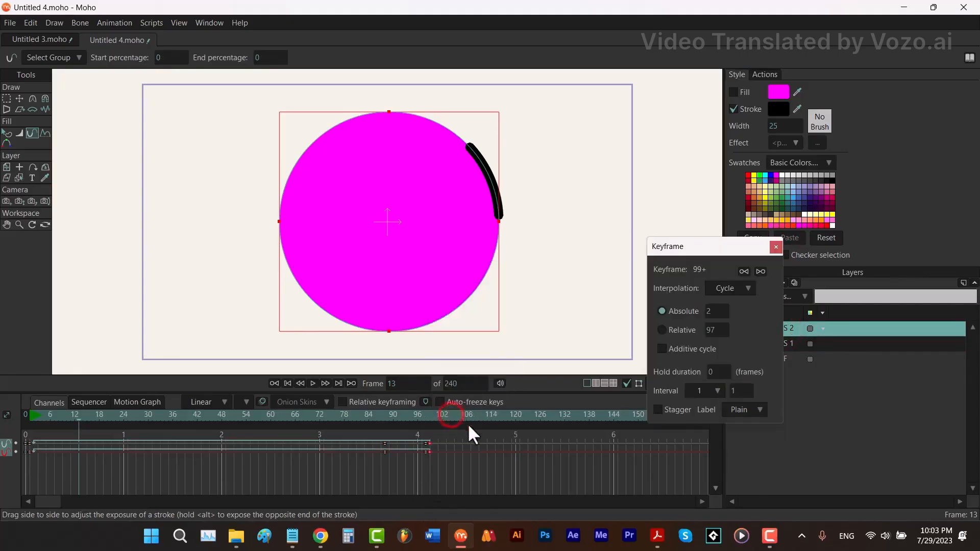
pyautogui.click(714, 330)
pyautogui.click(740, 329)
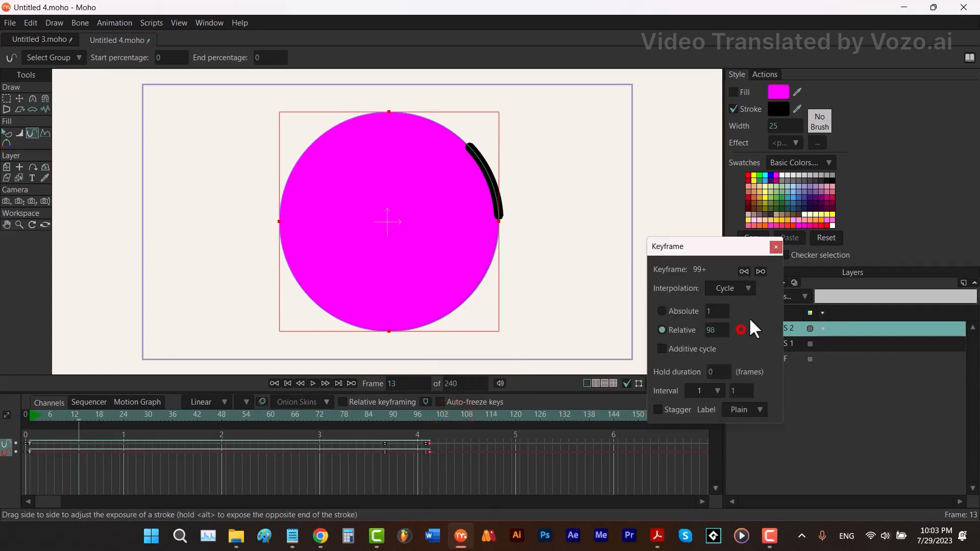
pyautogui.click(773, 245)
# Play the animation from frame 1 to check that the stroke cycles continuously around the circle.
pyautogui.moveTo(426, 417)
pyautogui.mouseDown()
pyautogui.moveTo(614, 425)
pyautogui.moveTo(113, 451)
pyautogui.moveTo(496, 451)
pyautogui.moveTo(11, 472)
pyautogui.moveTo(32, 475)
pyautogui.mouseUp()
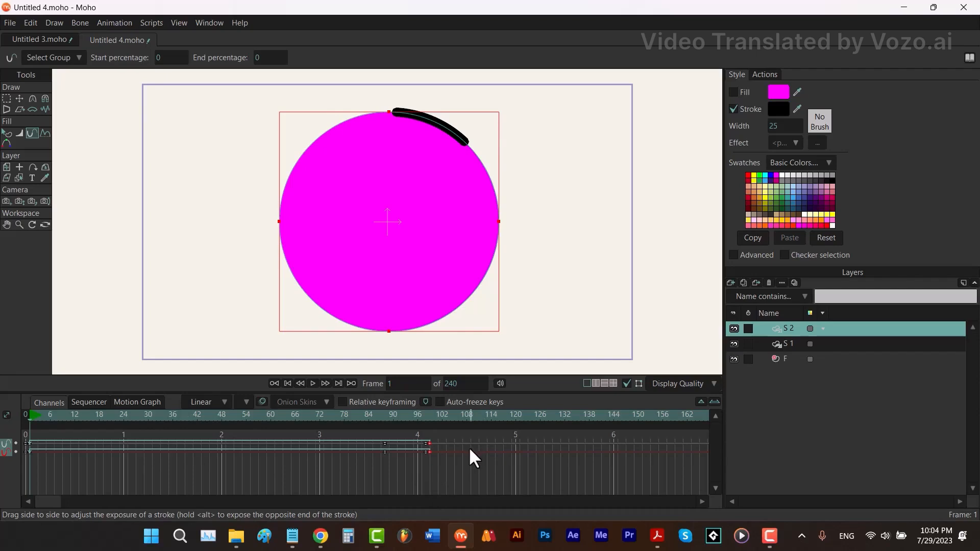
pyautogui.press('space')
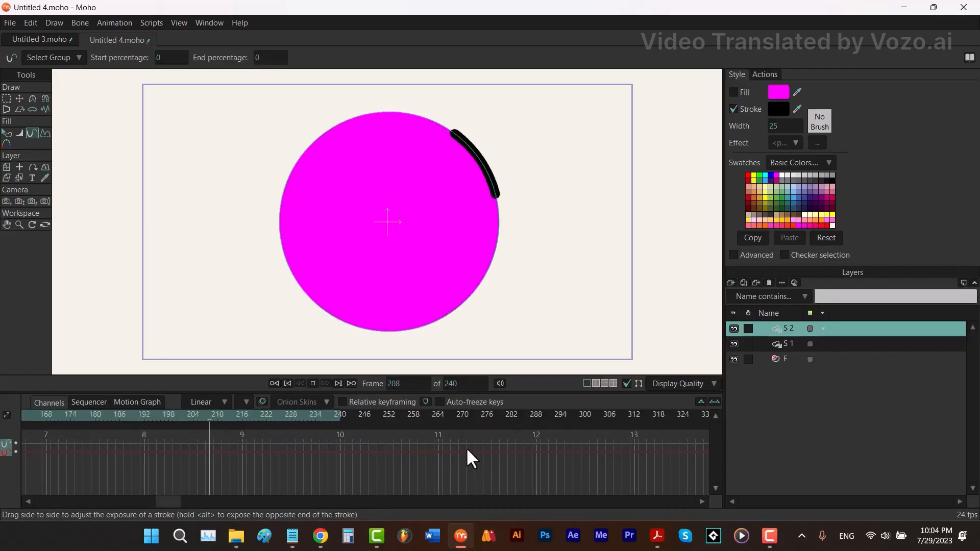
pyautogui.press('space')
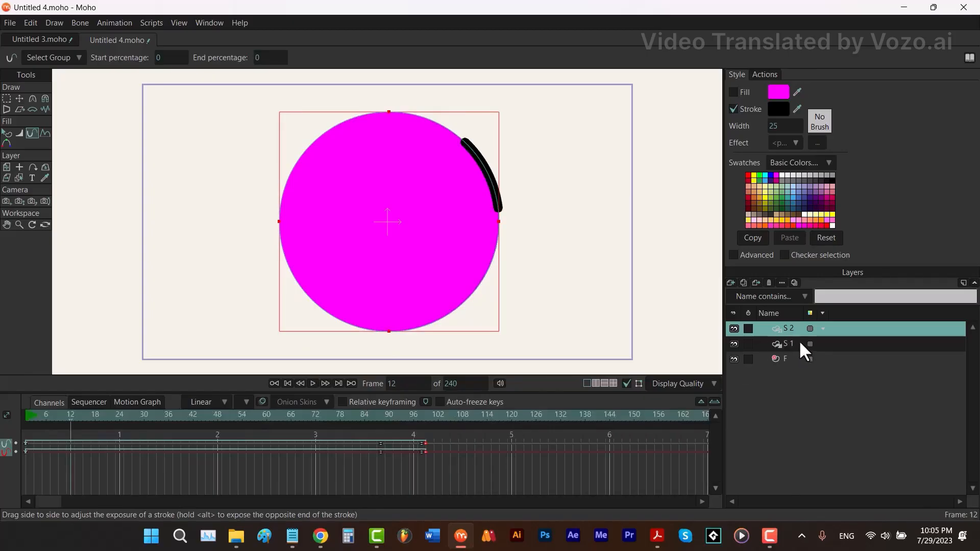
# On layer F at frame 135, move the circle's leftmost point outward and up to about X -1.48, Y 0.28.
pyautogui.click(788, 359)
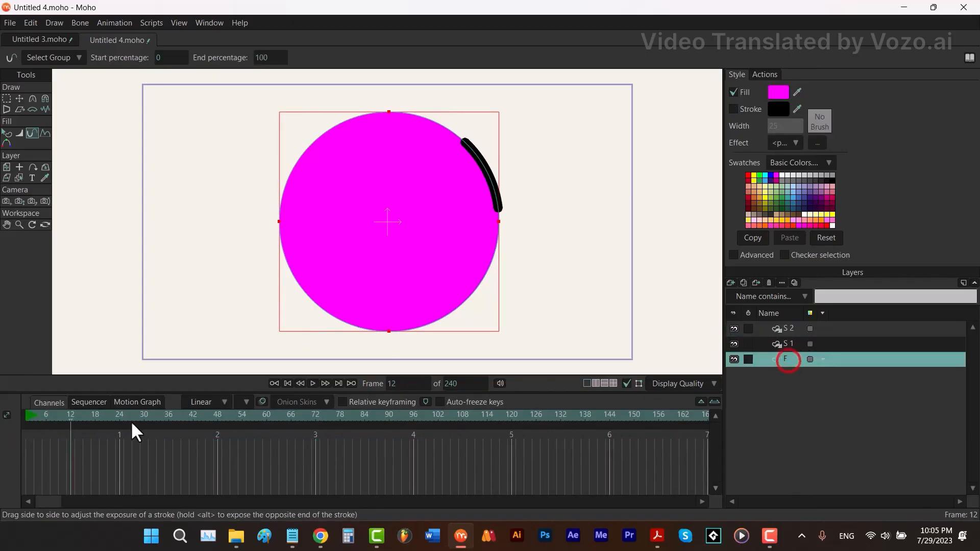
pyautogui.click(117, 414)
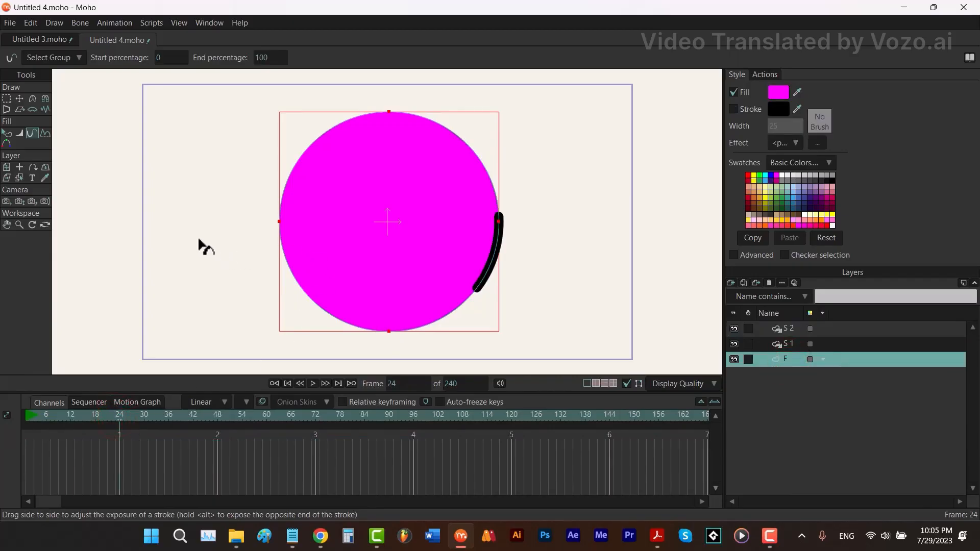
pyautogui.press('t')
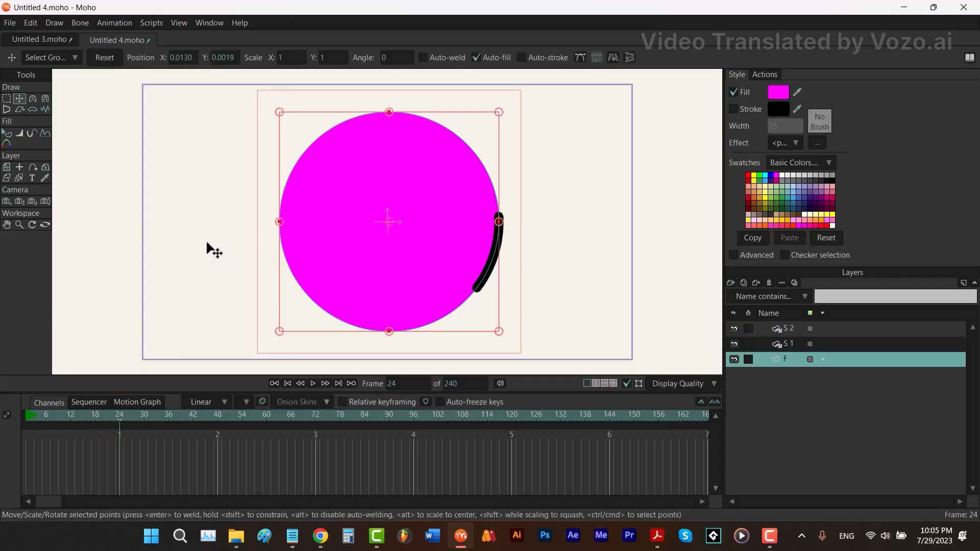
pyautogui.click(206, 242)
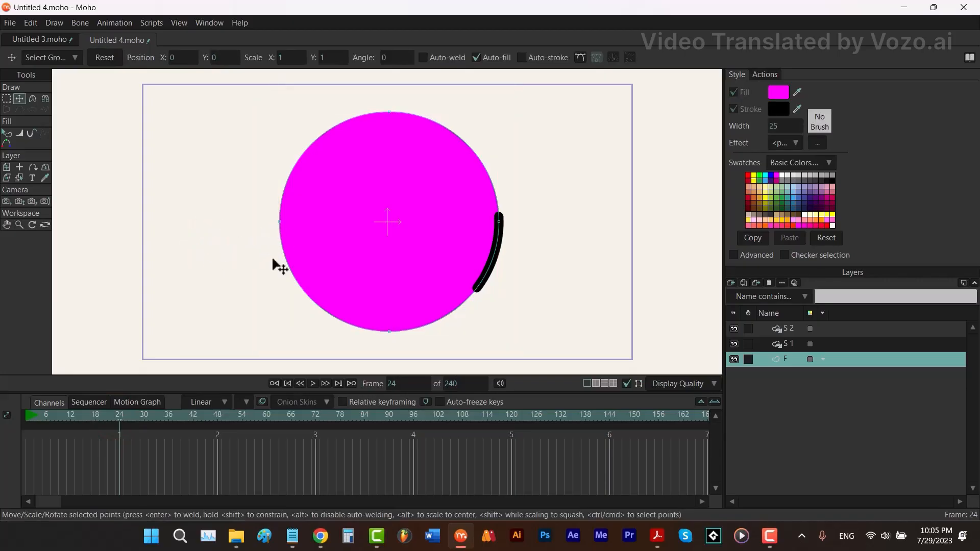
pyautogui.moveTo(345, 416); pyautogui.dragTo(572, 416)
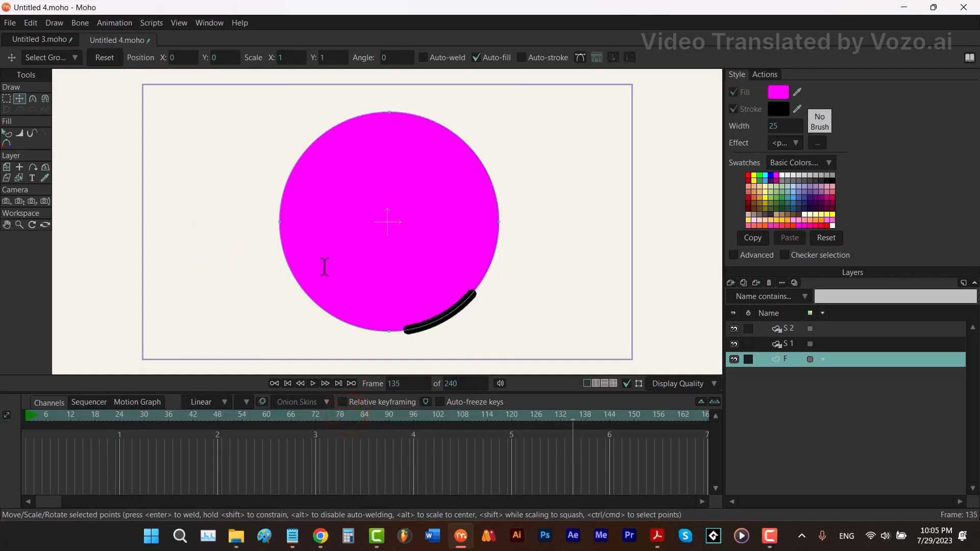
pyautogui.moveTo(279, 221); pyautogui.dragTo(182, 183)
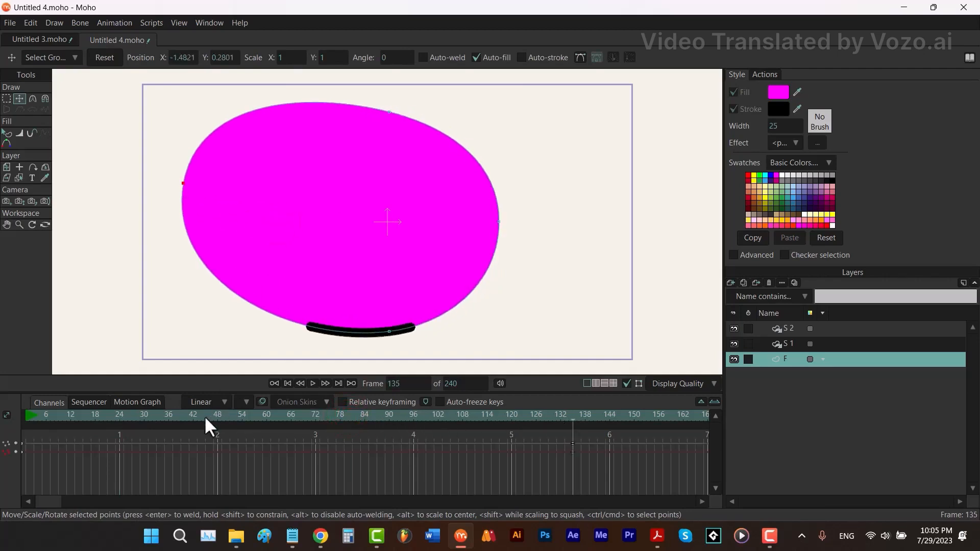
# Play the animation from the start to check that the stroke follows the deforming shape.
pyautogui.moveTo(204, 415); pyautogui.dragTo(23, 417)
pyautogui.click(313, 383)
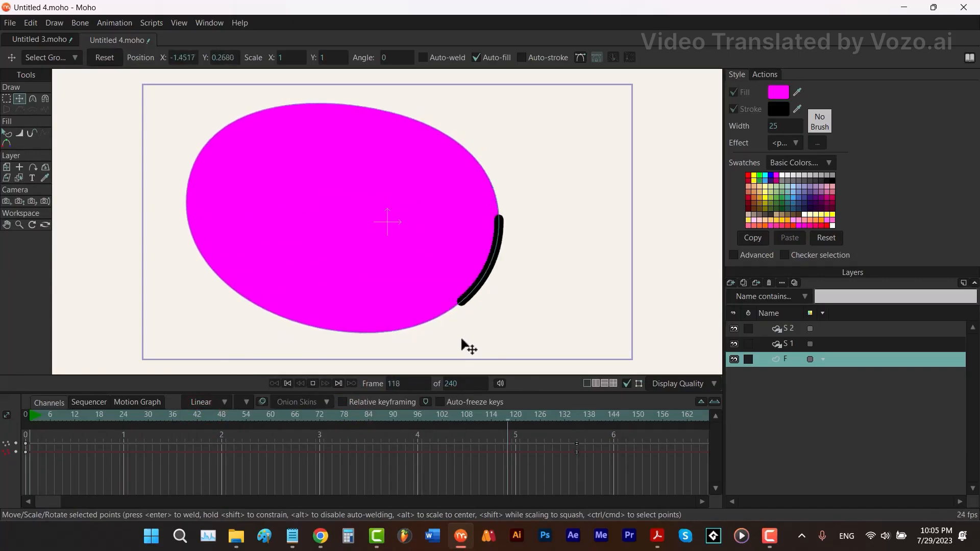
pyautogui.press('space')
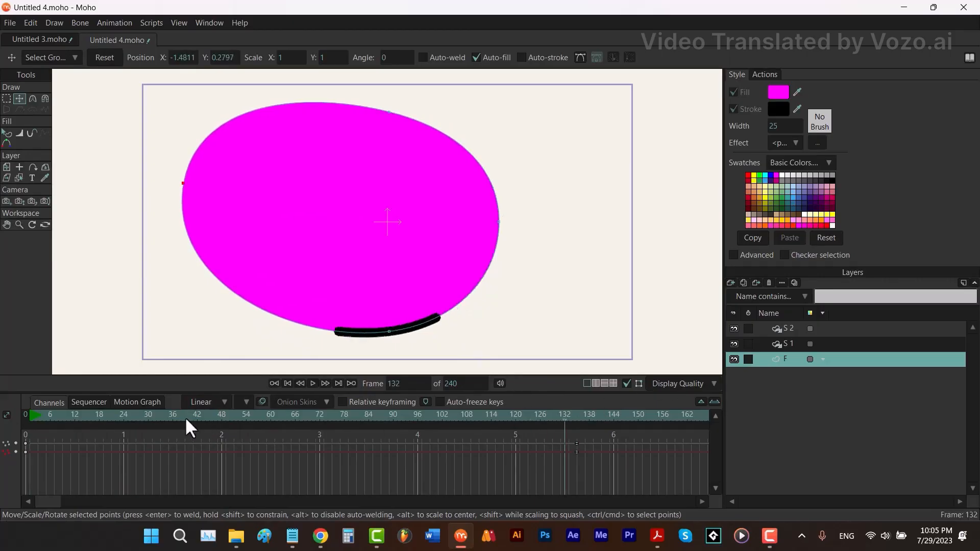
# At frame 0, apply the Brush005 brush to the stroke on layer S 1.
pyautogui.moveTo(176, 416); pyautogui.dragTo(6, 431)
pyautogui.click(788, 345)
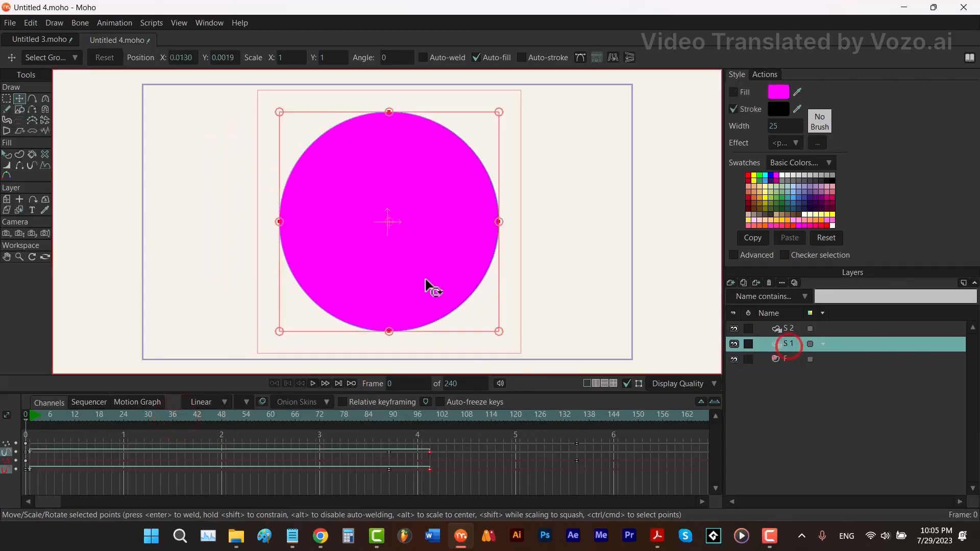
pyautogui.press('q')
pyautogui.click(819, 123)
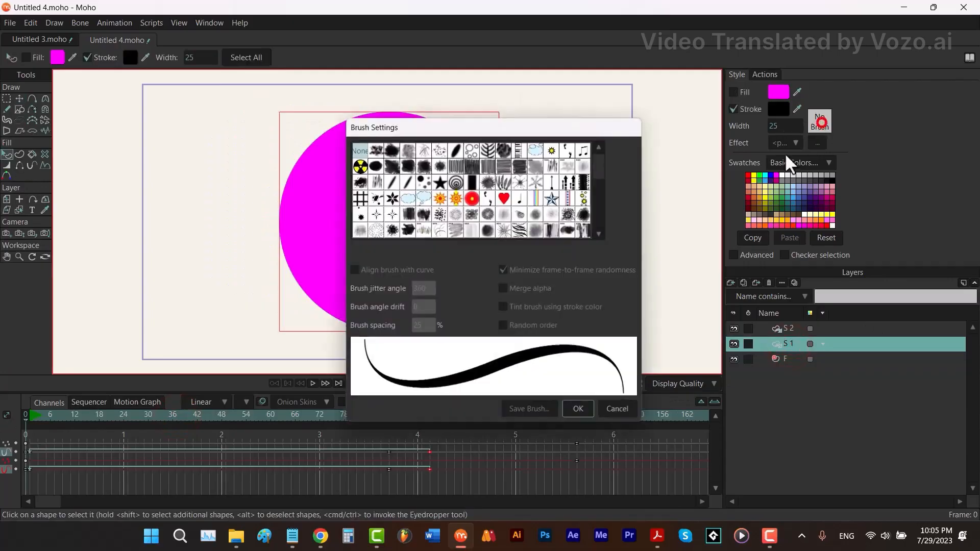
pyautogui.click(585, 164)
pyautogui.click(580, 412)
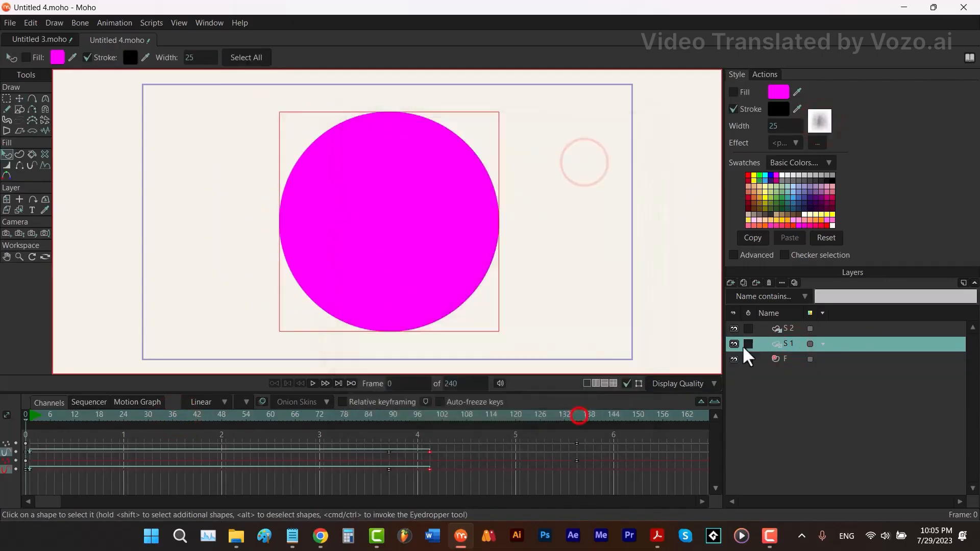
# Apply the Brush005 brush to the stroke on layer S 2.
pyautogui.click(777, 328)
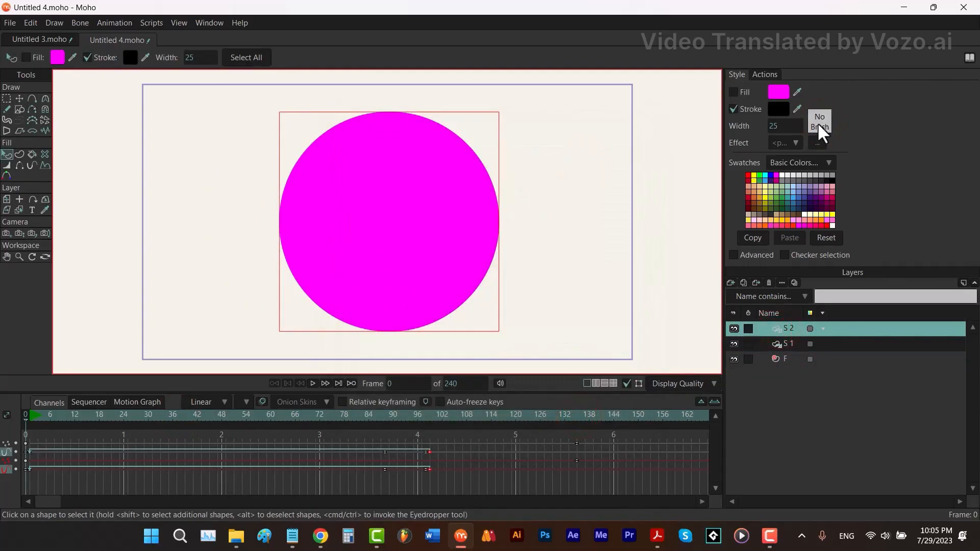
pyautogui.click(818, 123)
pyautogui.click(586, 165)
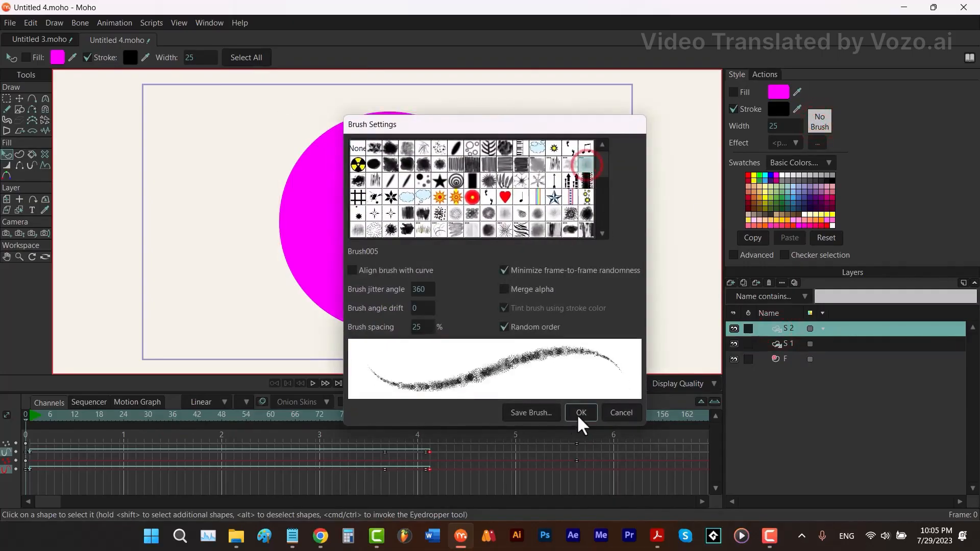
pyautogui.click(578, 414)
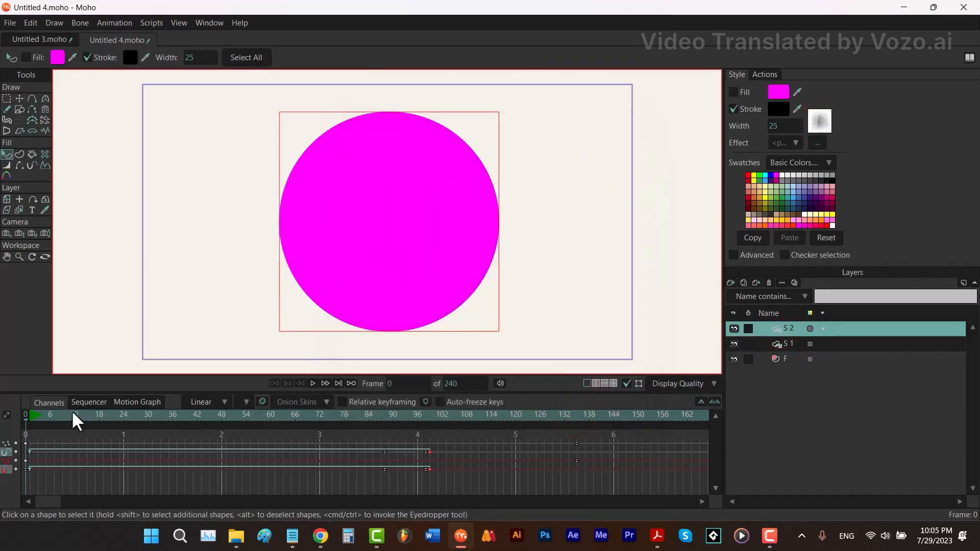
# Play and scrub the animation to check the brushed stroke on the deforming circle, and return to frame 0.
pyautogui.press('space')
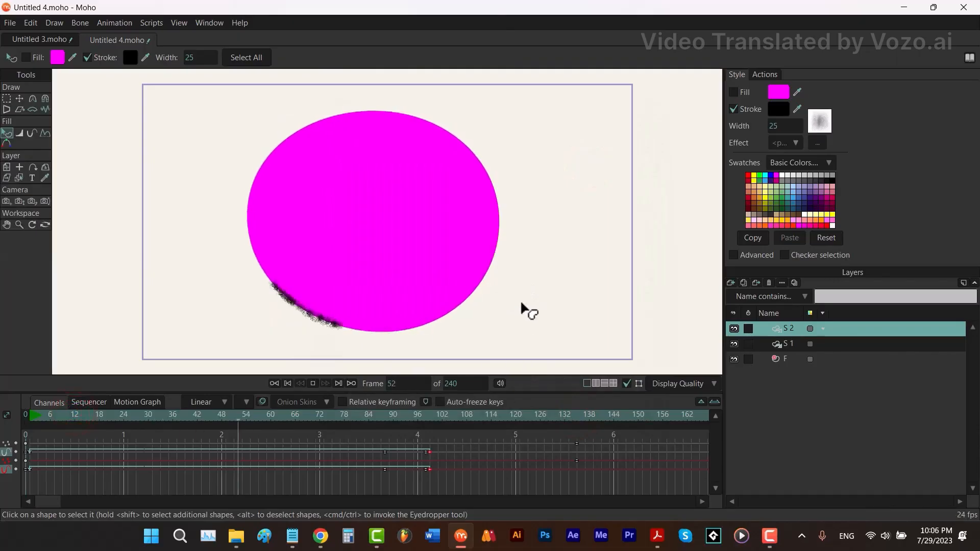
pyautogui.press('space')
pyautogui.moveTo(219, 414); pyautogui.dragTo(90, 428)
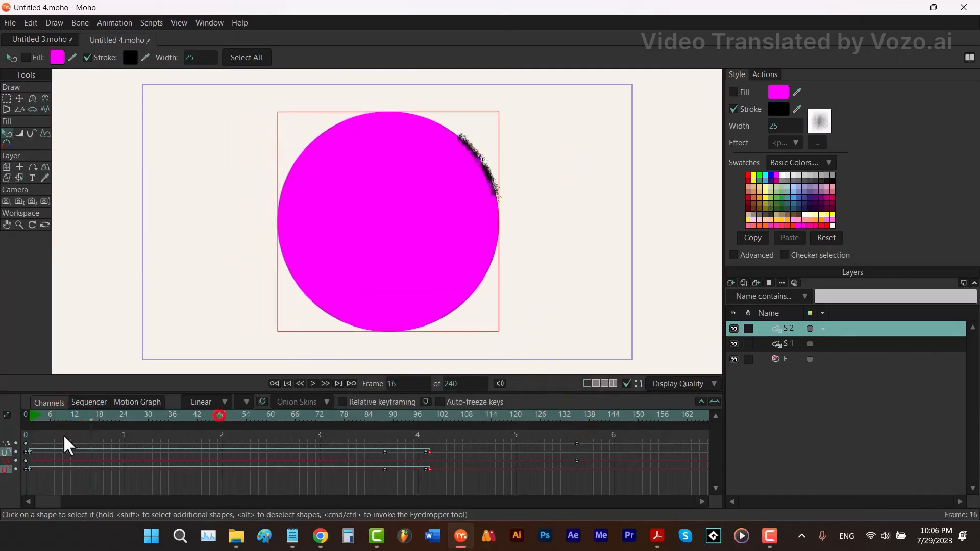
pyautogui.hotkey('ctrl', 'shift', 'Left')
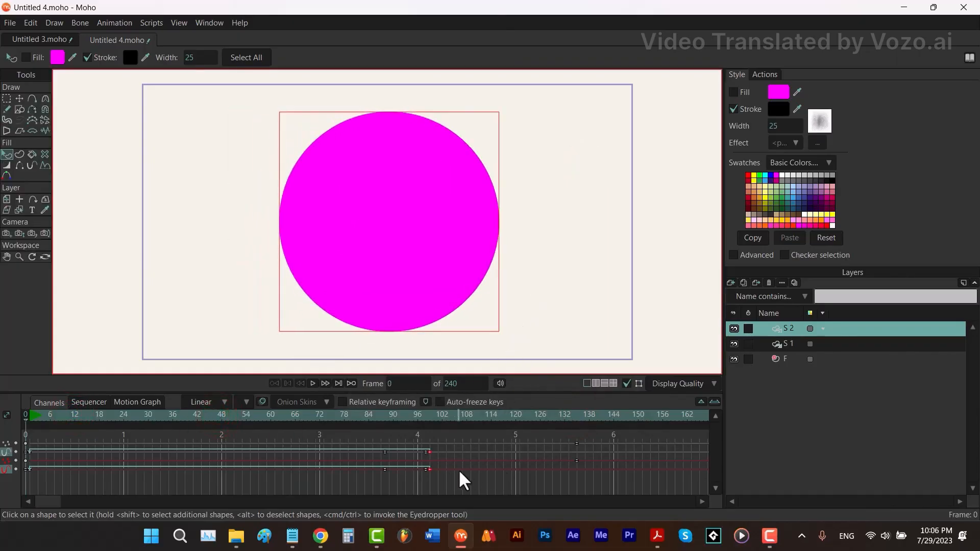
# Select layers S 1 and S 2 together and select all their cycled stroke exposure keyframes in the timeline.
pyautogui.keyDown('ctrl'); pyautogui.click(791, 343); pyautogui.keyUp('ctrl')
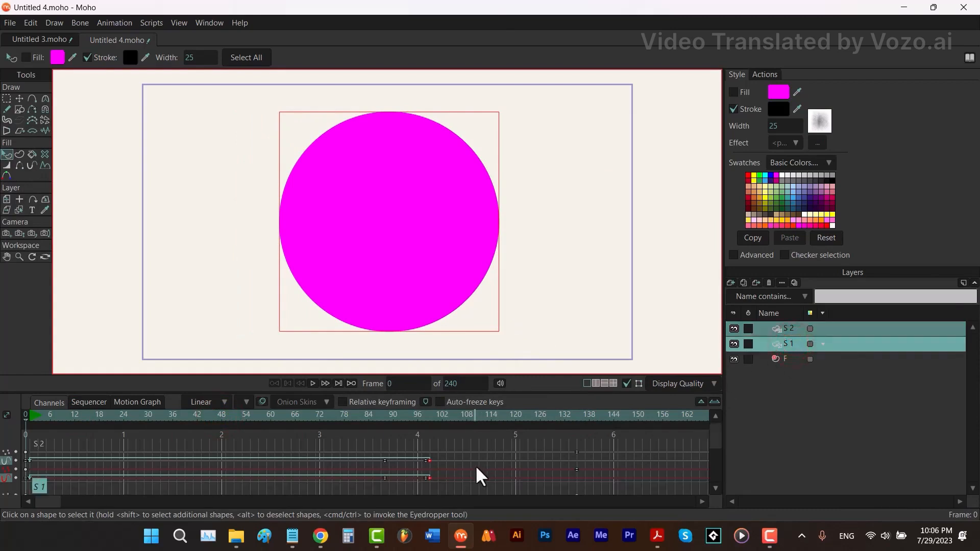
pyautogui.moveTo(442, 457); pyautogui.dragTo(23, 461)
pyautogui.scroll(-1, 474, 459)
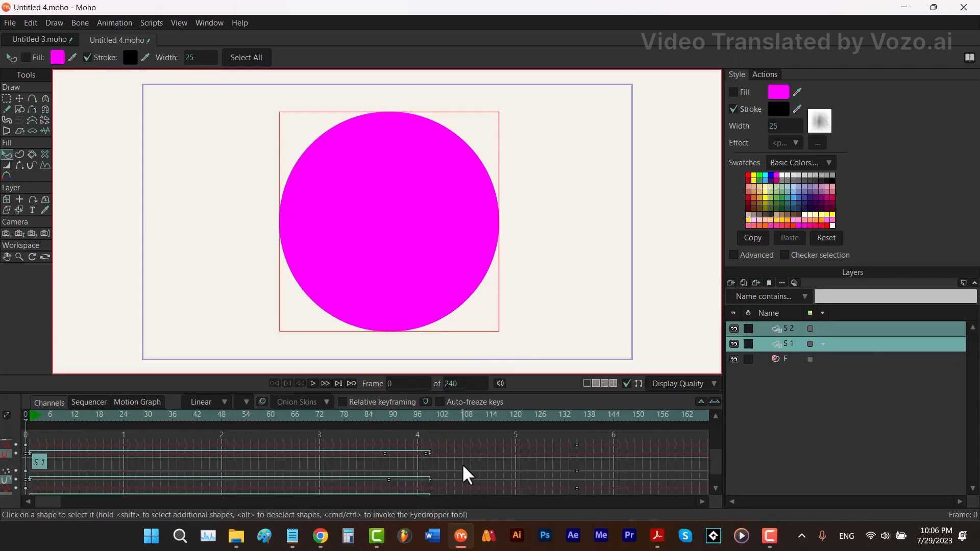
pyautogui.scroll(-1, 463, 463)
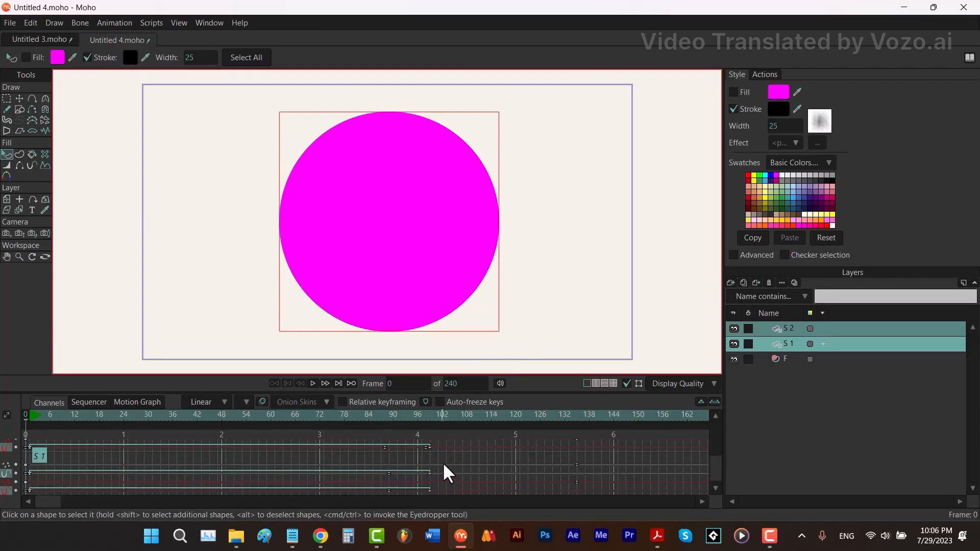
pyautogui.moveTo(436, 469); pyautogui.dragTo(21, 473)
# Compress the selected keyframes of S 1 and S 2 so the cycle ends at frame 24, and play the faster animation.
pyautogui.scroll(1, 455, 474)
pyautogui.scroll(1, 460, 464)
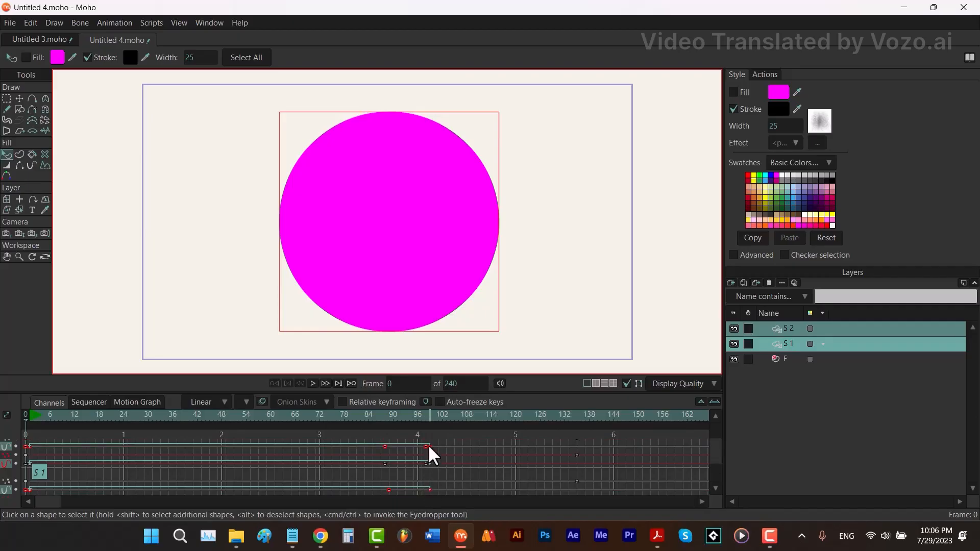
pyautogui.moveTo(429, 445); pyautogui.dragTo(423, 445)
pyautogui.moveTo(348, 451); pyautogui.dragTo(125, 453)
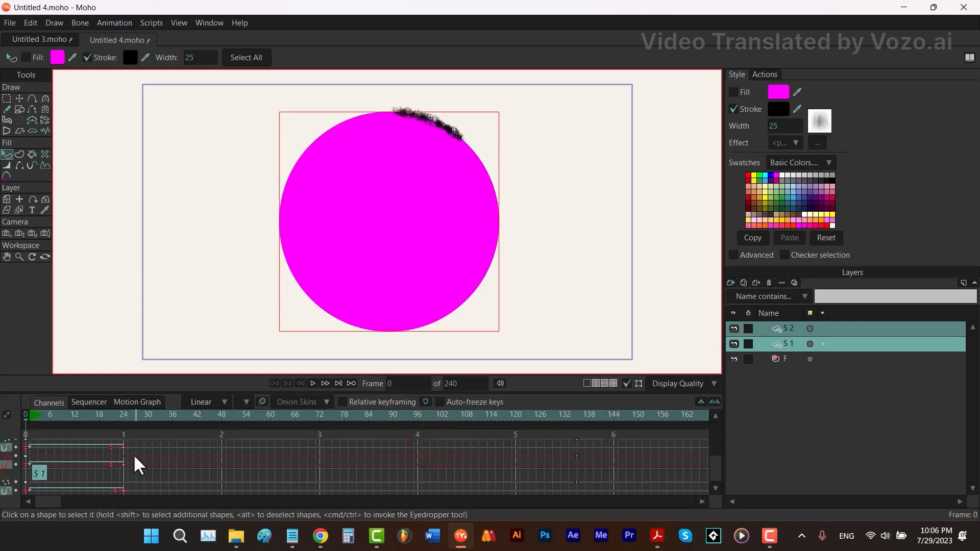
pyautogui.press('space')
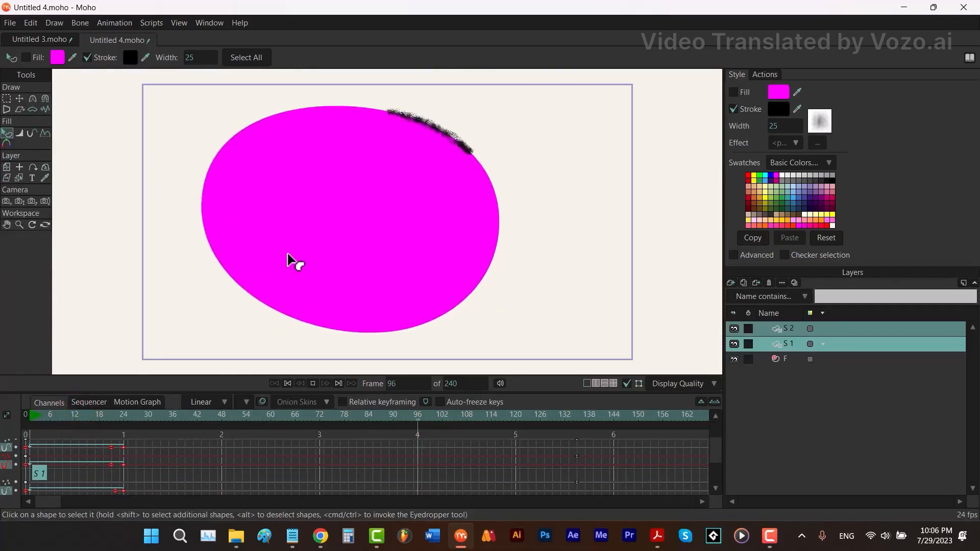
pyautogui.press('space')
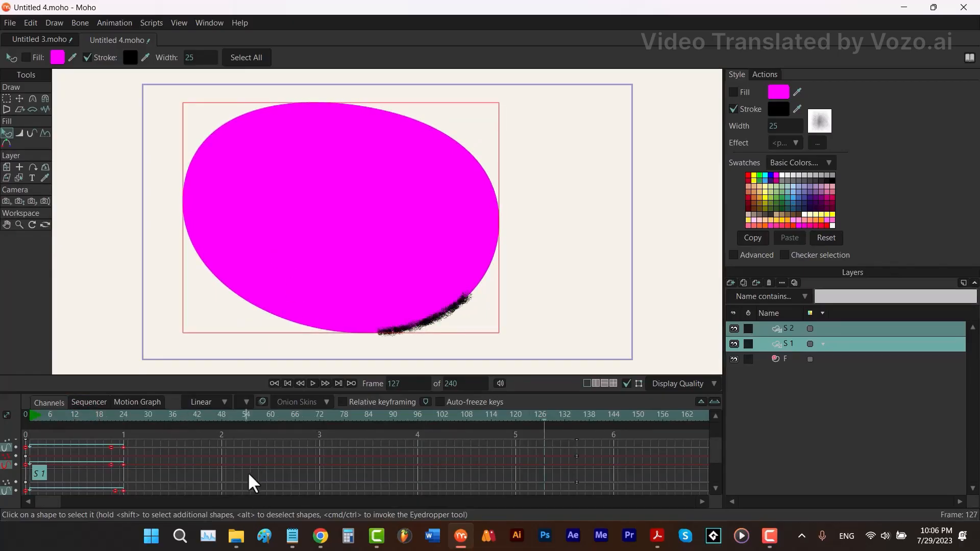
# Rescale the selected keyframes of S 1 and S 2 to end at frame 99, and shorten them in stages to frame 21.
pyautogui.moveTo(249, 470)
pyautogui.mouseDown()
pyautogui.moveTo(391, 477)
pyautogui.moveTo(427, 463)
pyautogui.mouseUp()
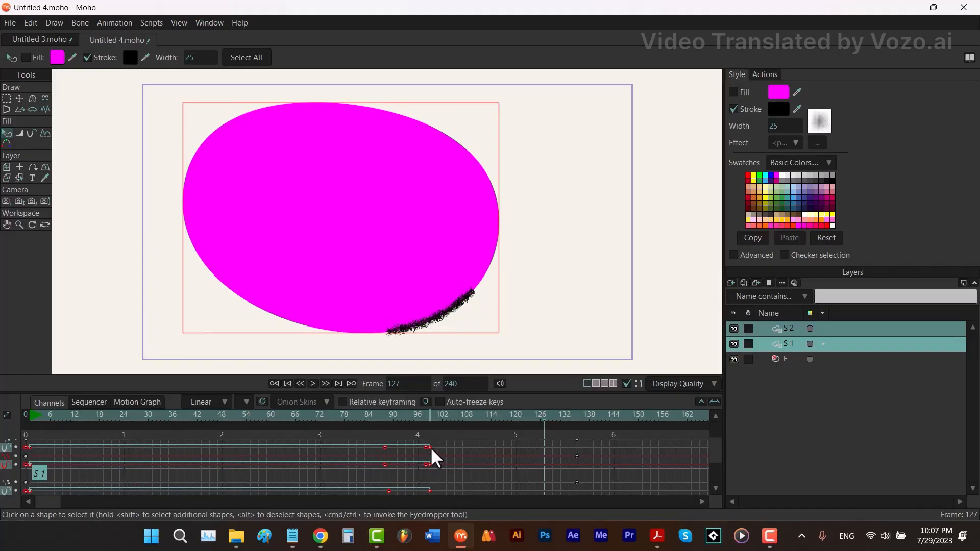
pyautogui.moveTo(430, 446); pyautogui.dragTo(345, 454)
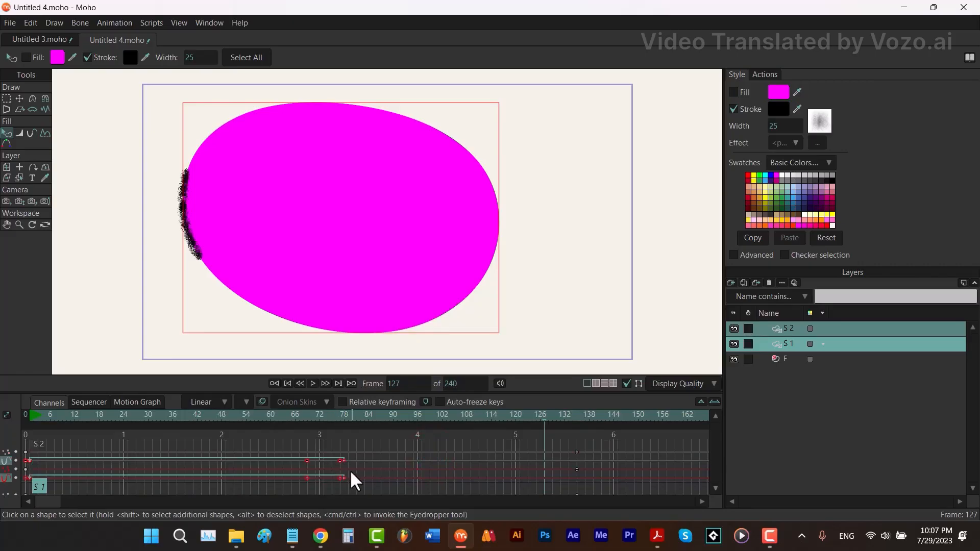
pyautogui.moveTo(342, 459)
pyautogui.mouseDown()
pyautogui.moveTo(182, 469)
pyautogui.moveTo(191, 472)
pyautogui.mouseUp()
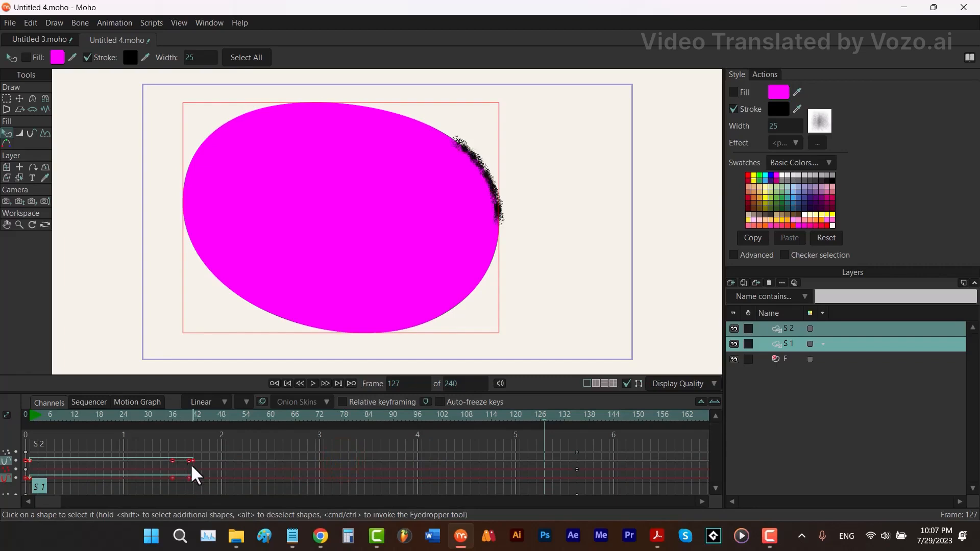
pyautogui.moveTo(192, 460); pyautogui.dragTo(112, 464)
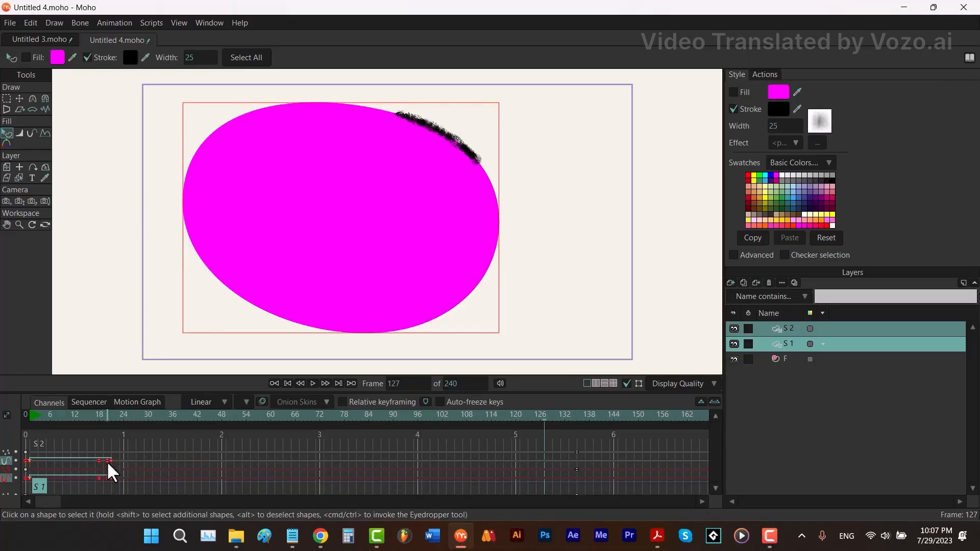
# Play the animation from the start to check the stroke's movement with the 21-frame cycle.
pyautogui.moveTo(53, 414); pyautogui.dragTo(25, 424)
pyautogui.press('space')
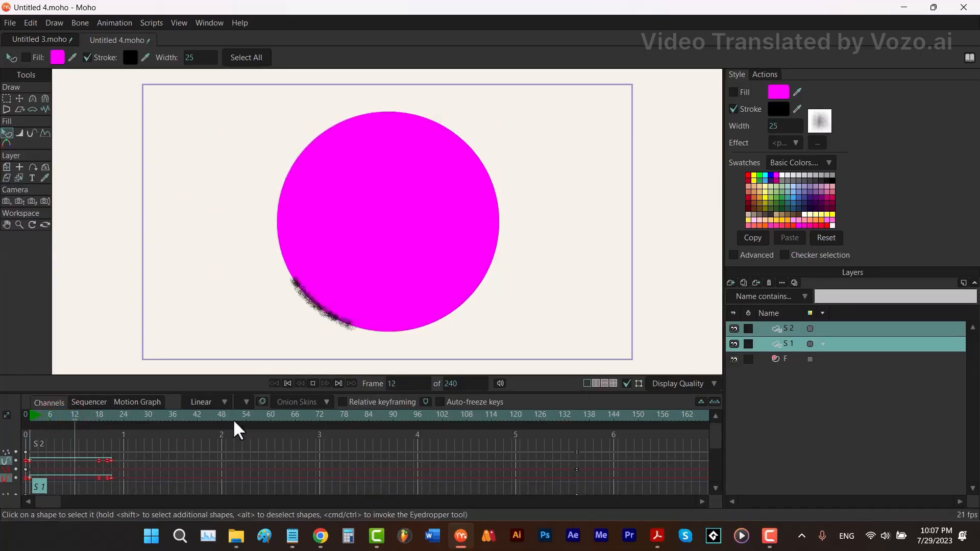
pyautogui.click(426, 134)
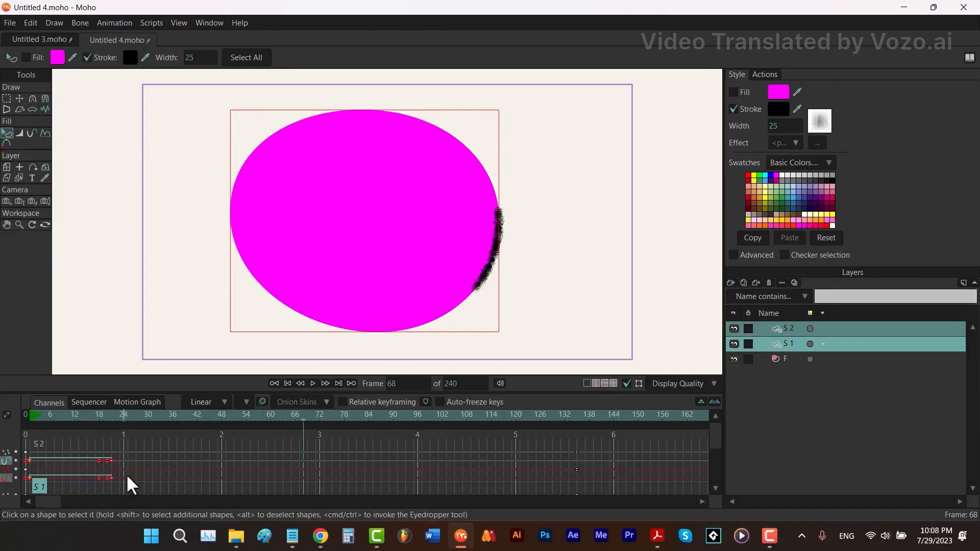
# Rescale the selected keyframes of S 1 and S 2 so the cycle ends at frame 24, and play the result.
pyautogui.moveTo(126, 473)
pyautogui.mouseDown()
pyautogui.moveTo(415, 448)
pyautogui.moveTo(433, 461)
pyautogui.moveTo(124, 460)
pyautogui.mouseUp()
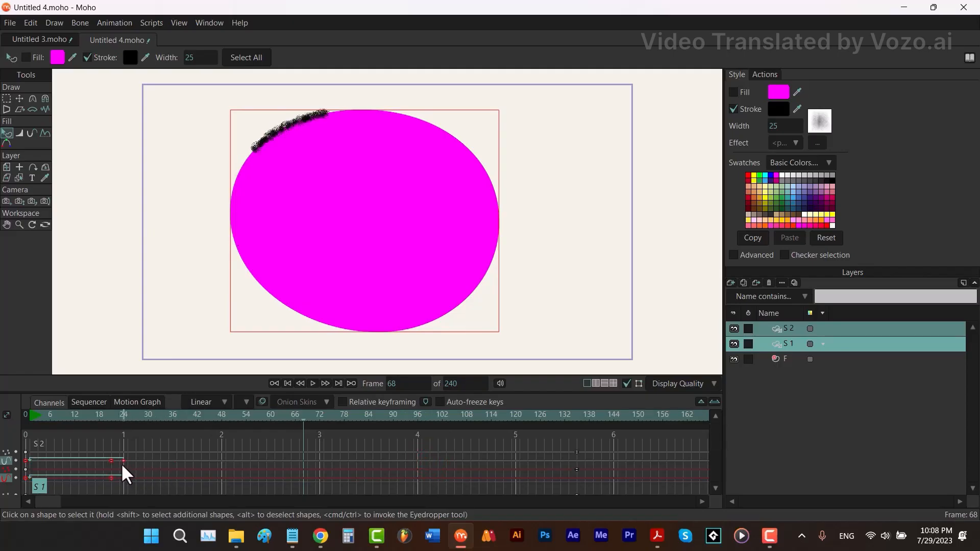
pyautogui.press('space')
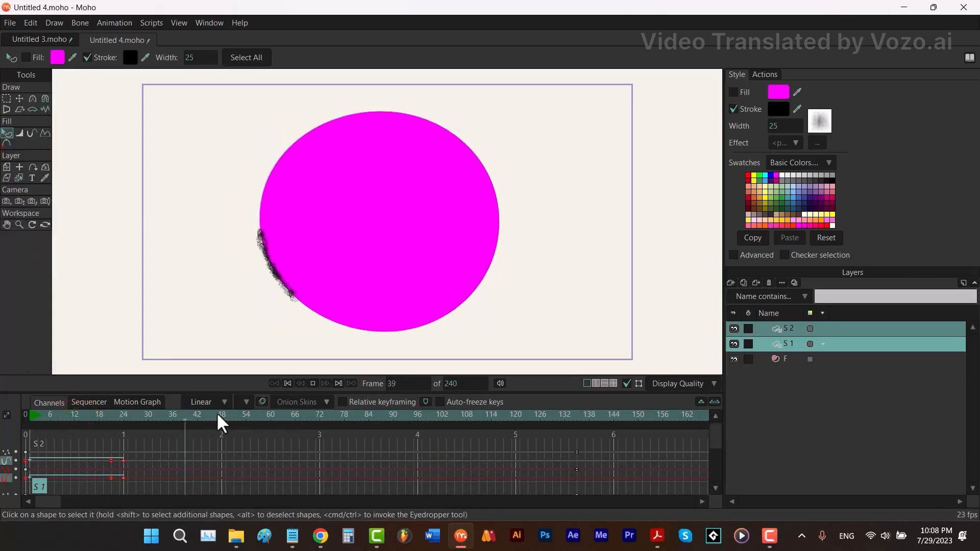
pyautogui.press('space')
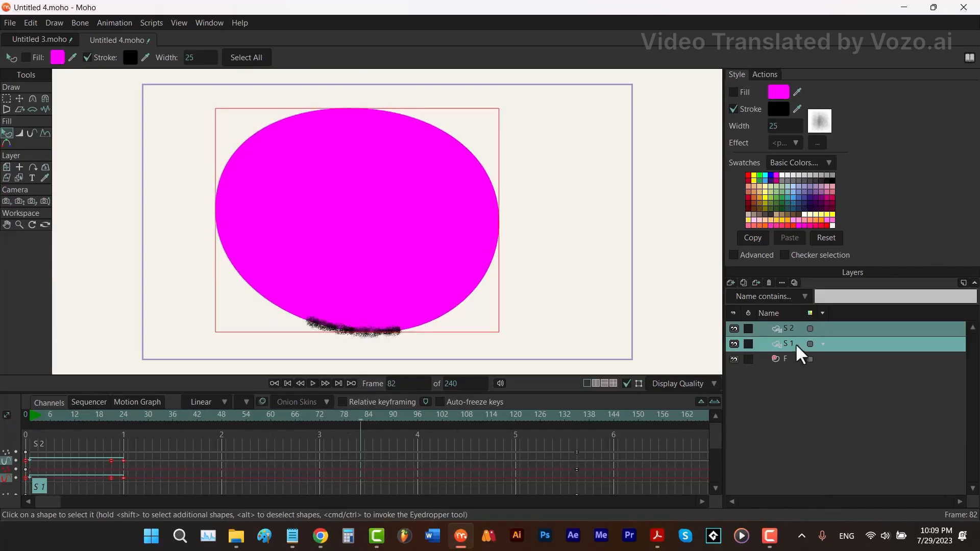
# Duplicate layers S 1 and S 2 and hide both copies.
pyautogui.click(743, 282)
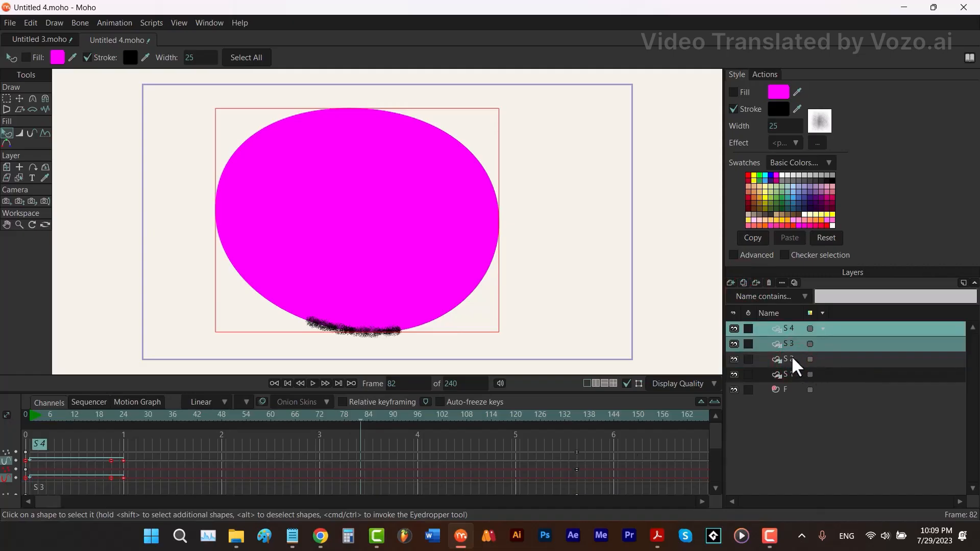
pyautogui.click(734, 329)
pyautogui.click(734, 343)
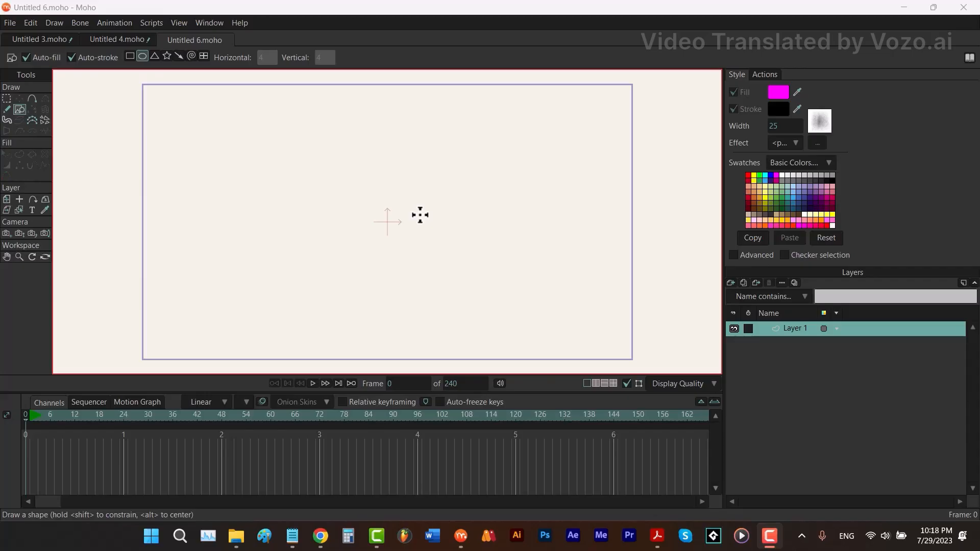
# In the new Untitled 6 document, draw a magenta circle with a brushed black stroke, centred on the canvas.
pyautogui.click(388, 222)
pyautogui.moveTo(389, 222)
pyautogui.mouseDown()
pyautogui.moveTo(405, 245)
pyautogui.moveTo(493, 302)
pyautogui.mouseUp()
# Set the circle's brush to None and turn off its stroke, keeping only the magenta fill.
pyautogui.press('q')
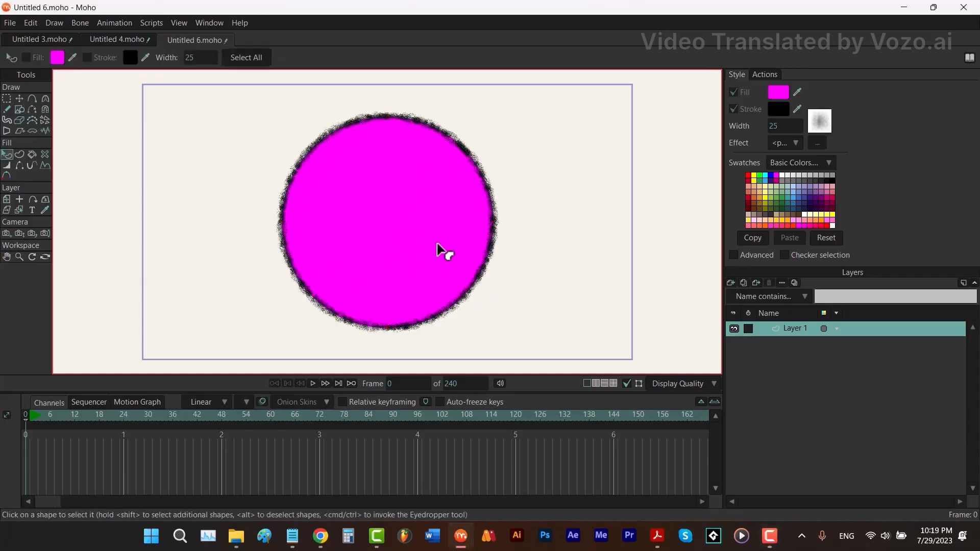
pyautogui.click(437, 248)
pyautogui.click(809, 129)
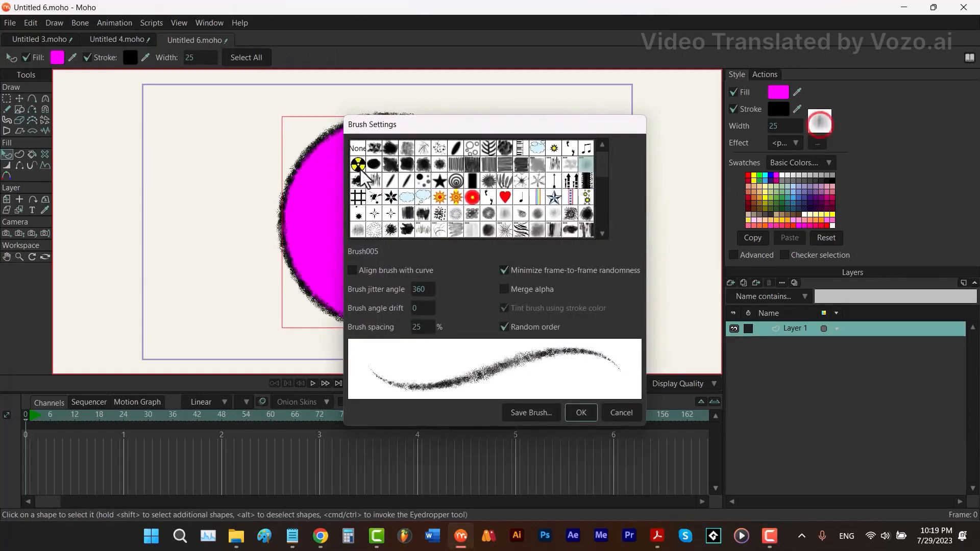
pyautogui.click(357, 148)
pyautogui.click(582, 413)
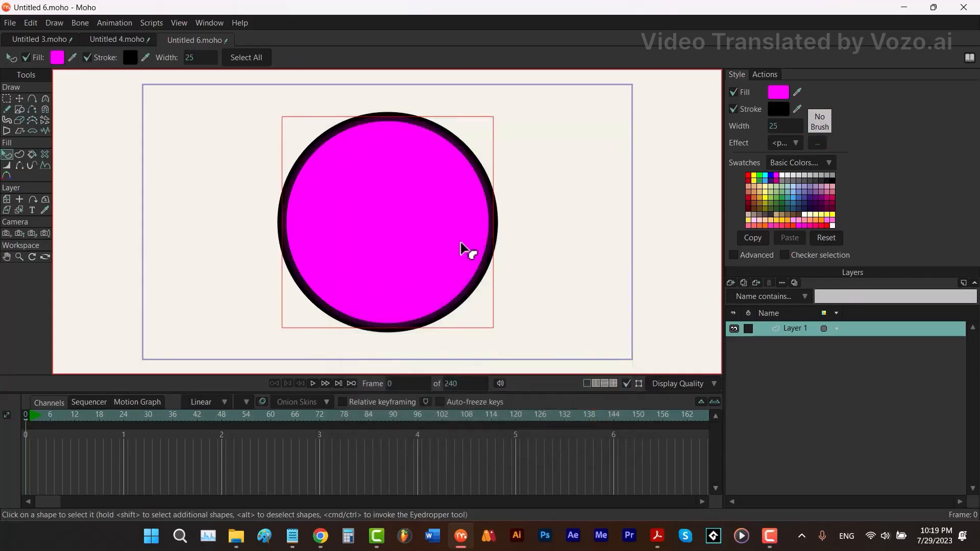
pyautogui.click(729, 108)
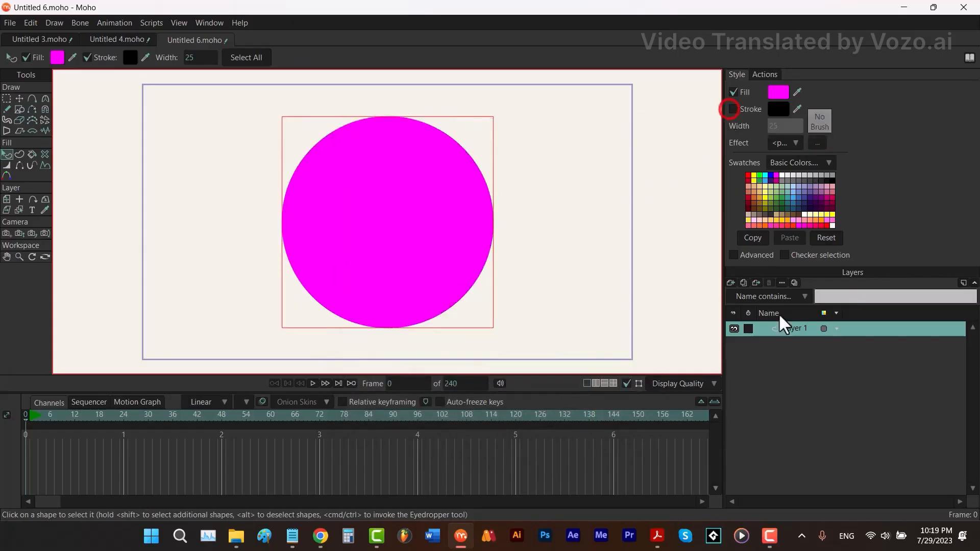
# Rename the circle's layer as S and add a new vector layer named B 1 above it.
pyautogui.click(796, 329)
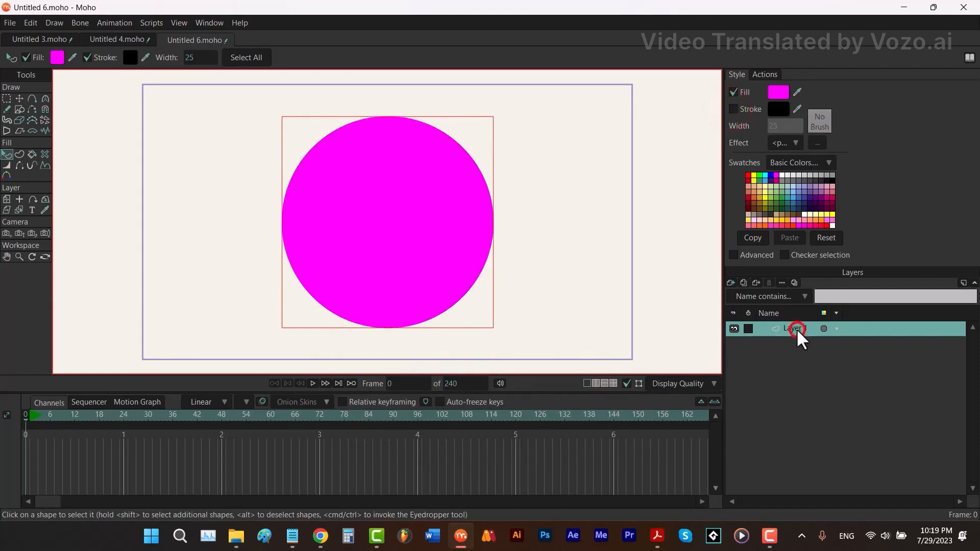
pyautogui.click(800, 360)
pyautogui.click(732, 283)
pyautogui.click(743, 296)
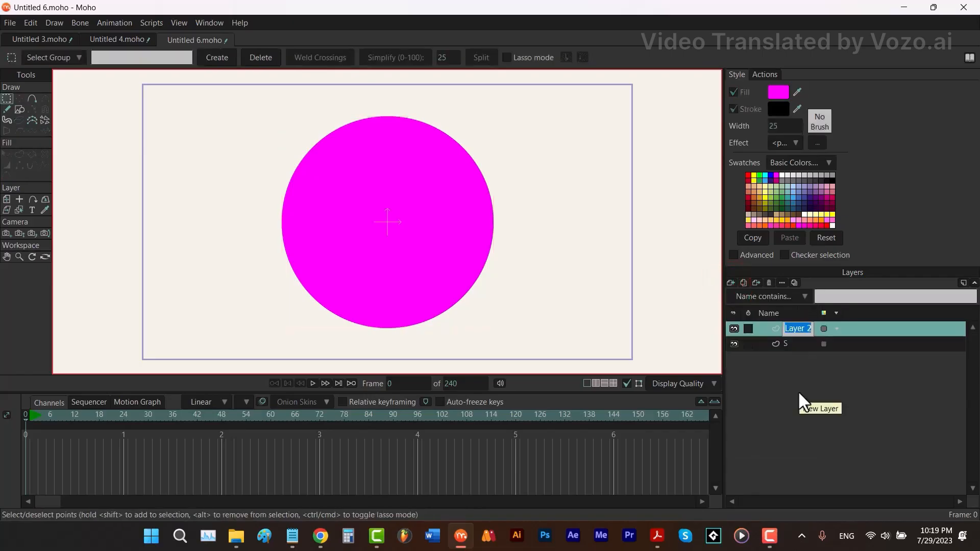
pyautogui.write('B 1')
pyautogui.click(796, 382)
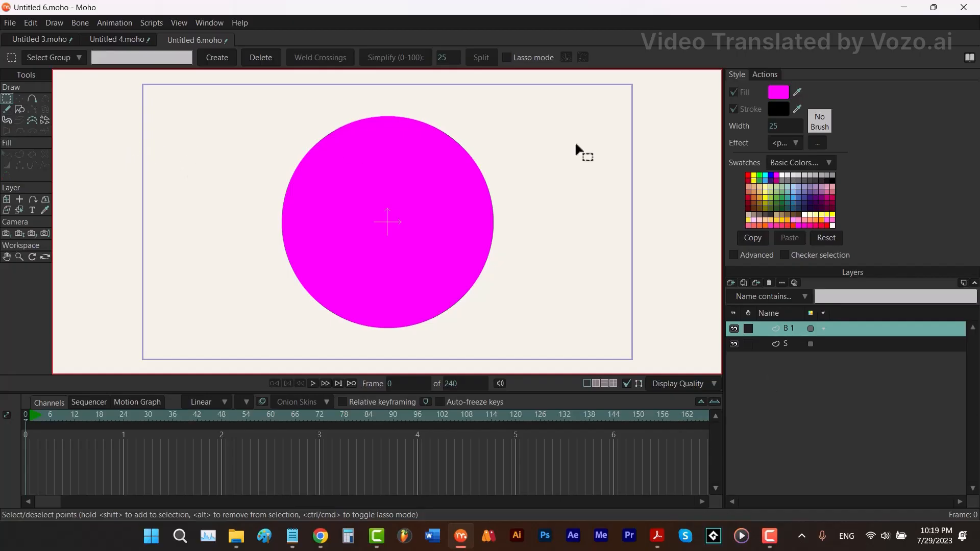
# On layer B 1, draw a small black freehand star over the circle's topmost edge, using no brush.
pyautogui.click(818, 122)
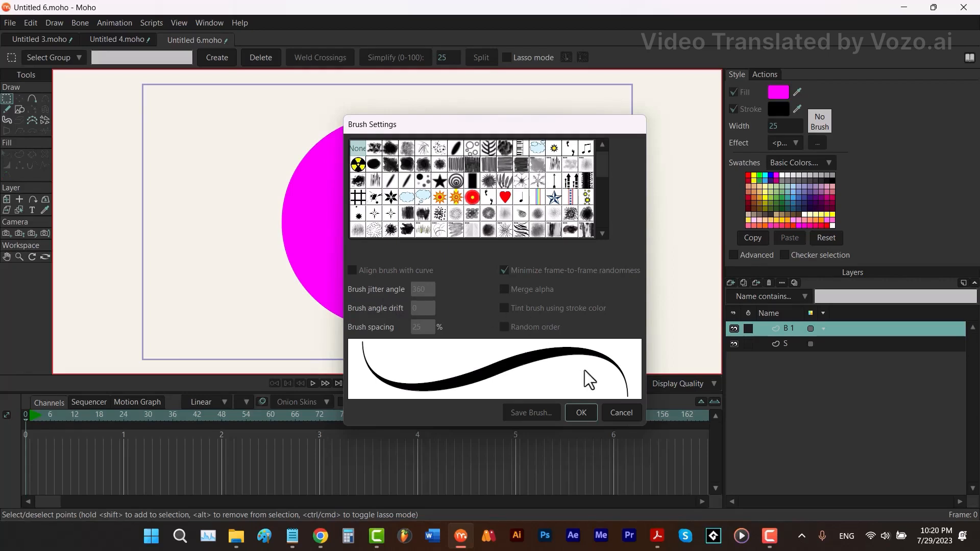
pyautogui.click(615, 411)
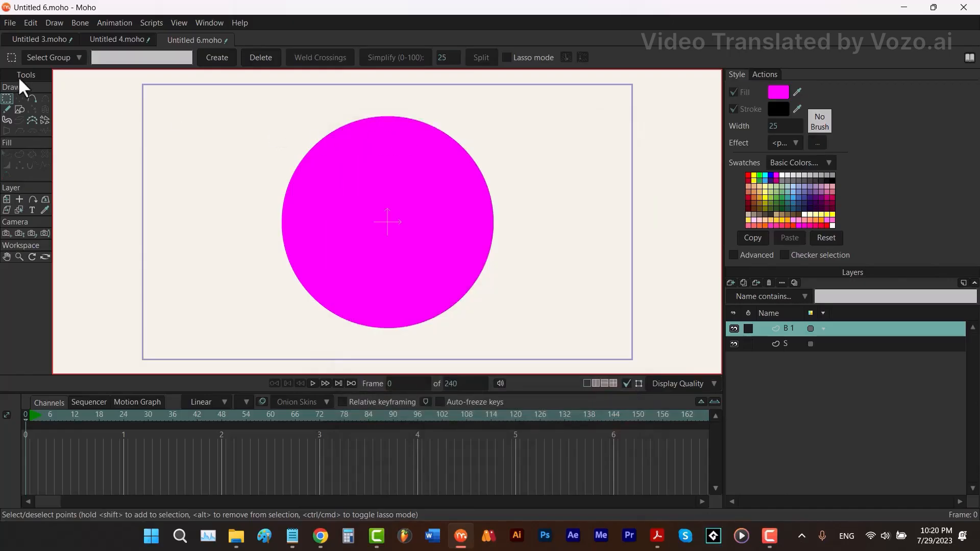
pyautogui.click(6, 108)
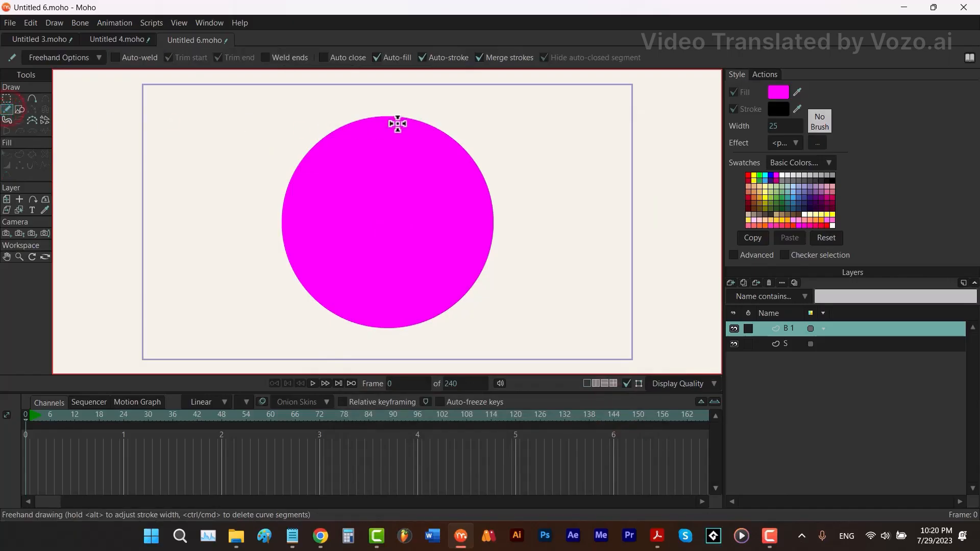
pyautogui.click(392, 125)
pyautogui.moveTo(385, 125)
pyautogui.mouseDown()
pyautogui.moveTo(388, 106)
pyautogui.moveTo(401, 125)
pyautogui.moveTo(378, 112)
pyautogui.moveTo(390, 128)
pyautogui.mouseUp()
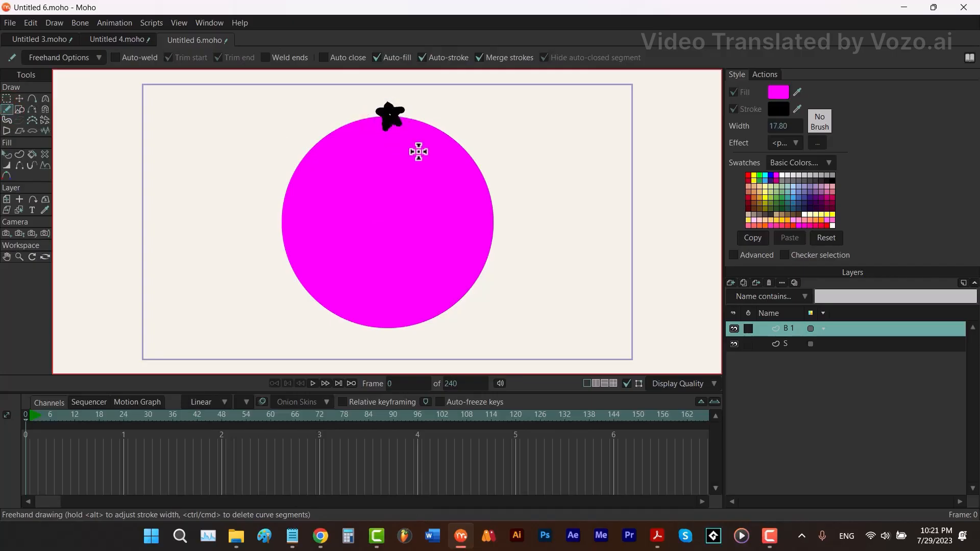
# Try attaching the star layer to the circle's outline with the Follow Path tool, and undo the attachment.
pyautogui.click(33, 200)
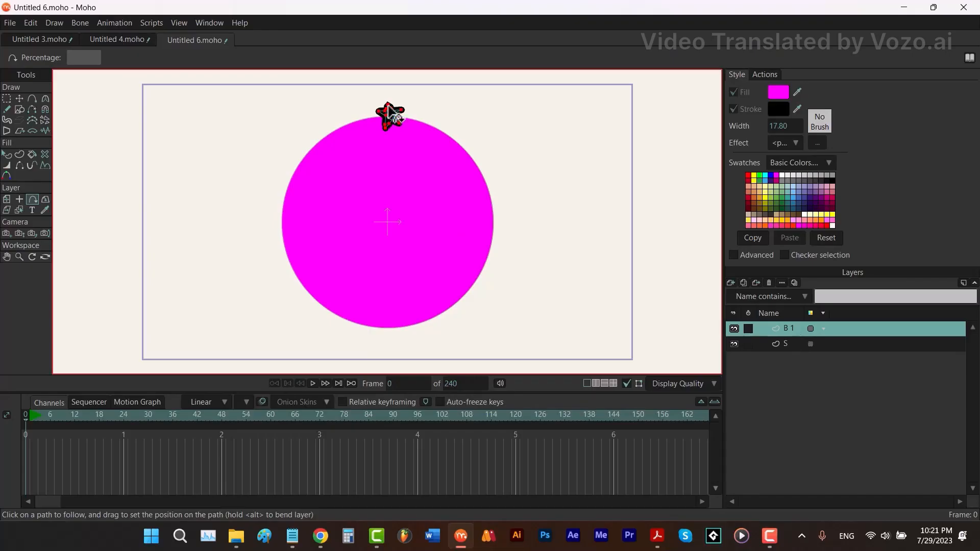
pyautogui.click(290, 184)
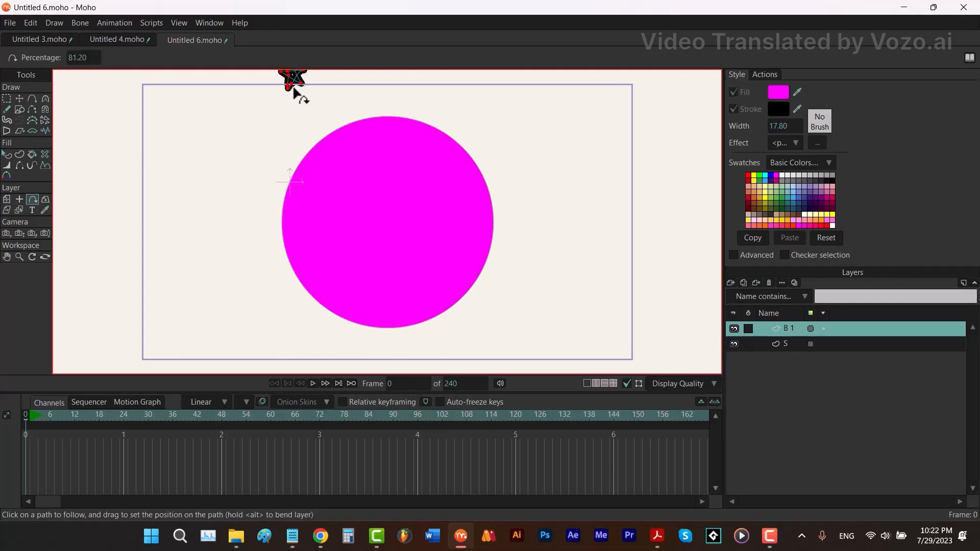
pyautogui.hotkey('ctrl', 'z')
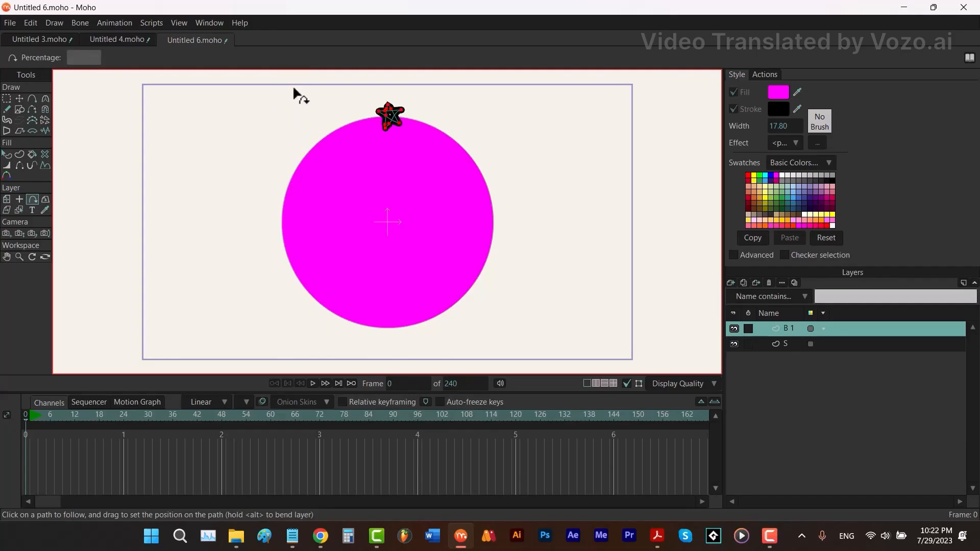
# Set the origin of layer B 1 at the star's centre and make the layer follow the circle's outline.
pyautogui.click(19, 199)
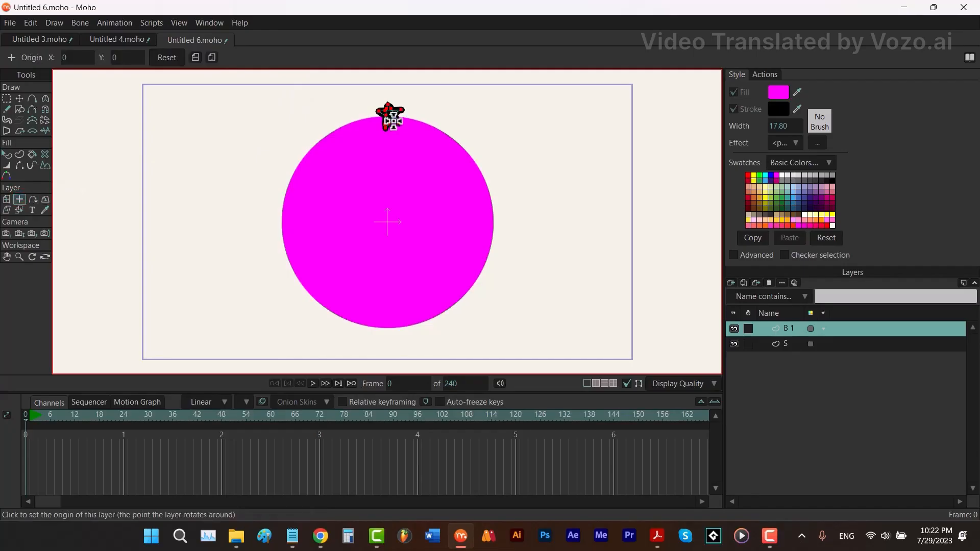
pyautogui.click(391, 119)
pyautogui.click(32, 199)
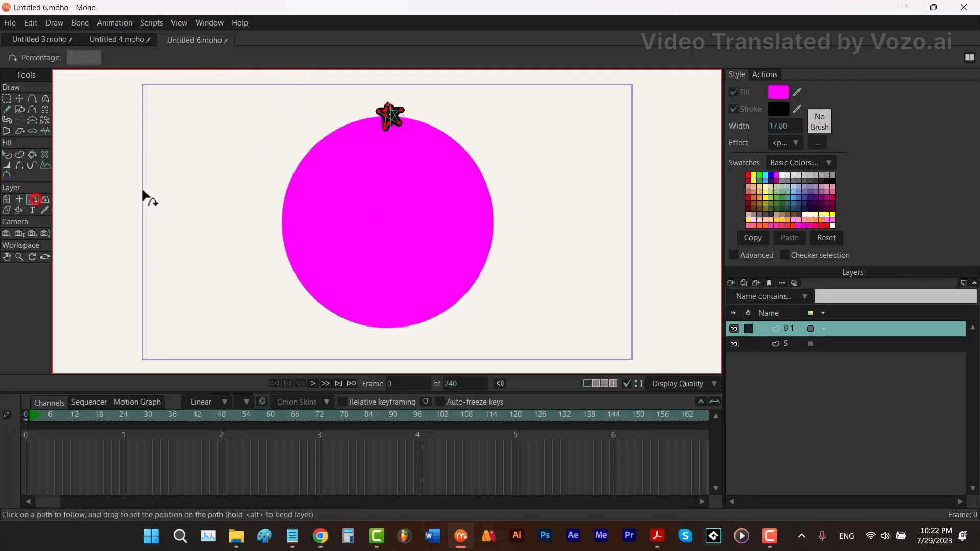
pyautogui.click(289, 190)
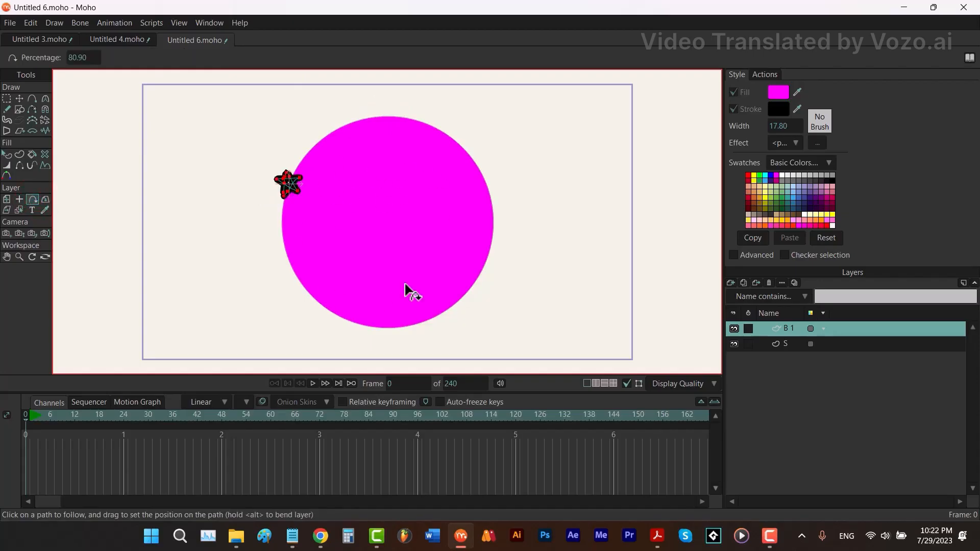
# Keyframe the star's path percentage at 0 on frame 0 and 100 on frame 48, and play the animation.
pyautogui.click(84, 59)
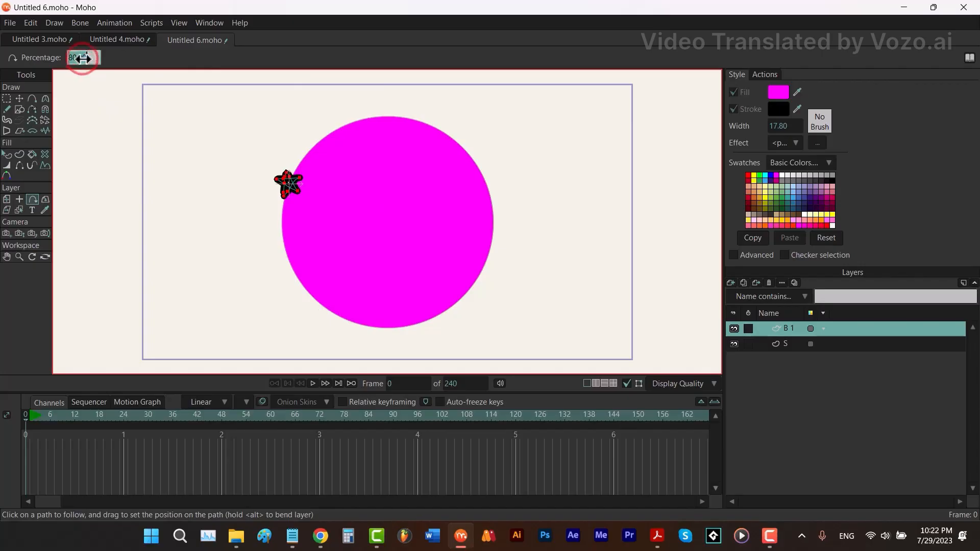
pyautogui.write('0')
pyautogui.press('Return')
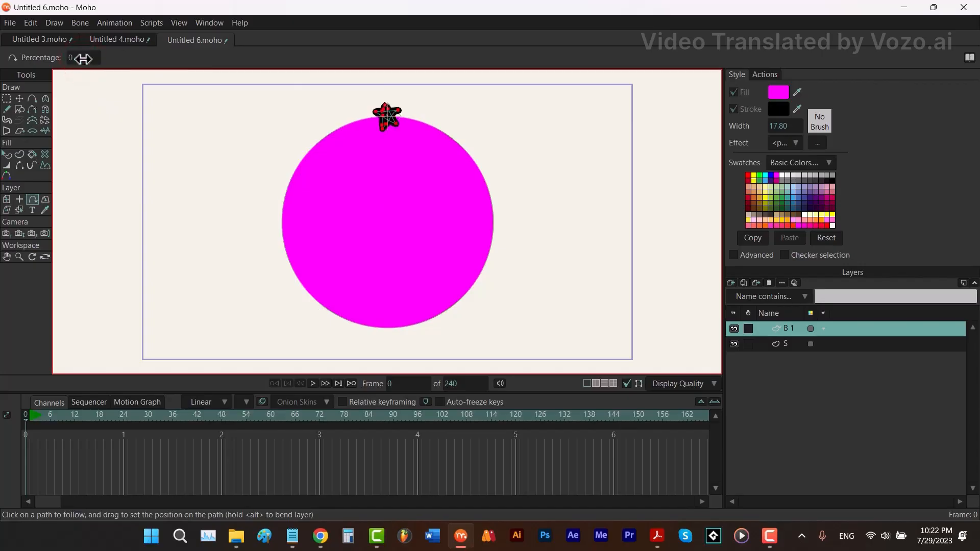
pyautogui.click(222, 414)
pyautogui.click(83, 58)
pyautogui.write('100')
pyautogui.press('Return')
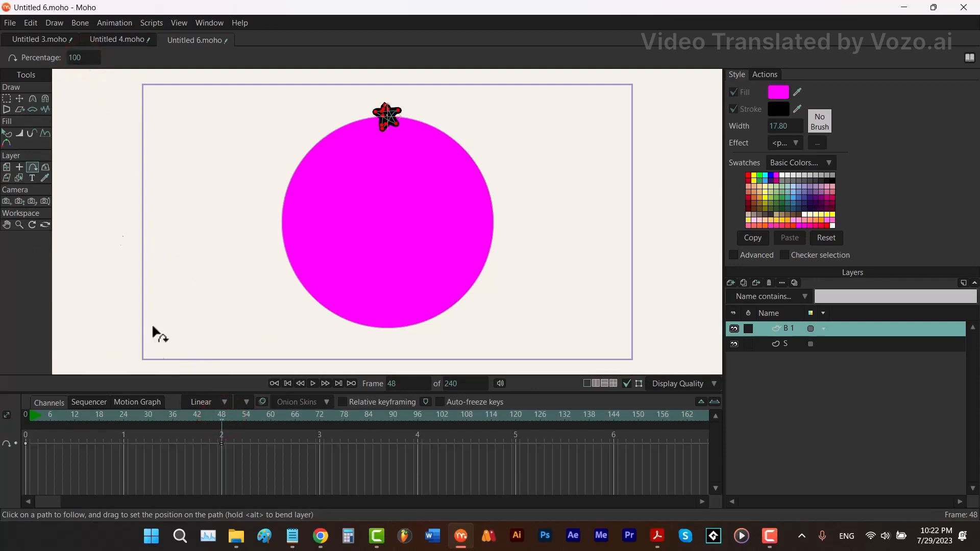
pyautogui.moveTo(133, 415); pyautogui.dragTo(17, 429)
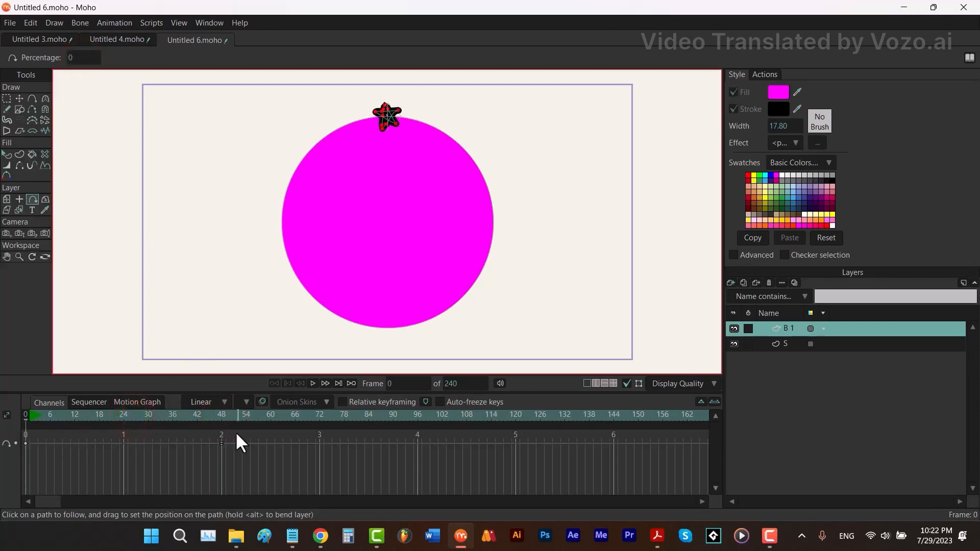
pyautogui.press('space')
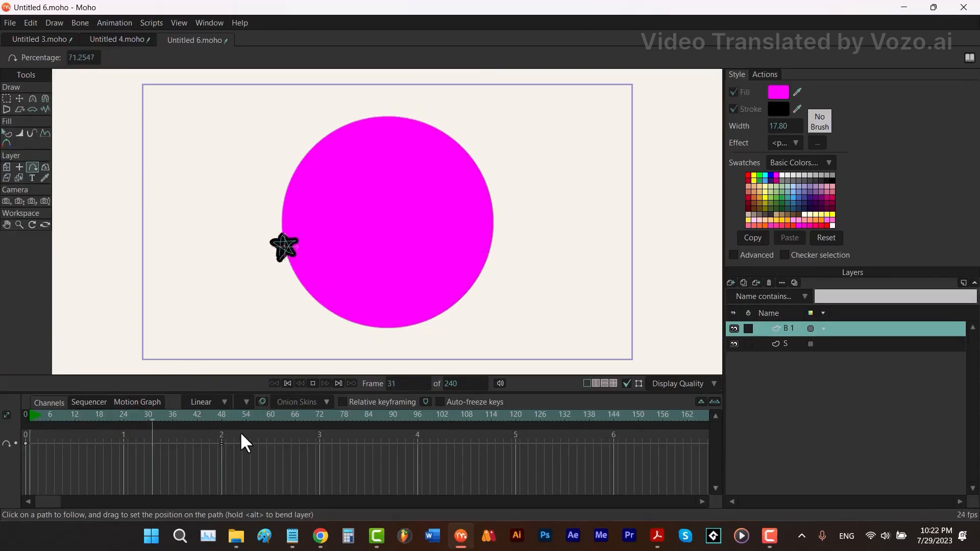
# Set the path keyframe at frame 48 to Cycle interpolation with the Relative option.
pyautogui.click(221, 414)
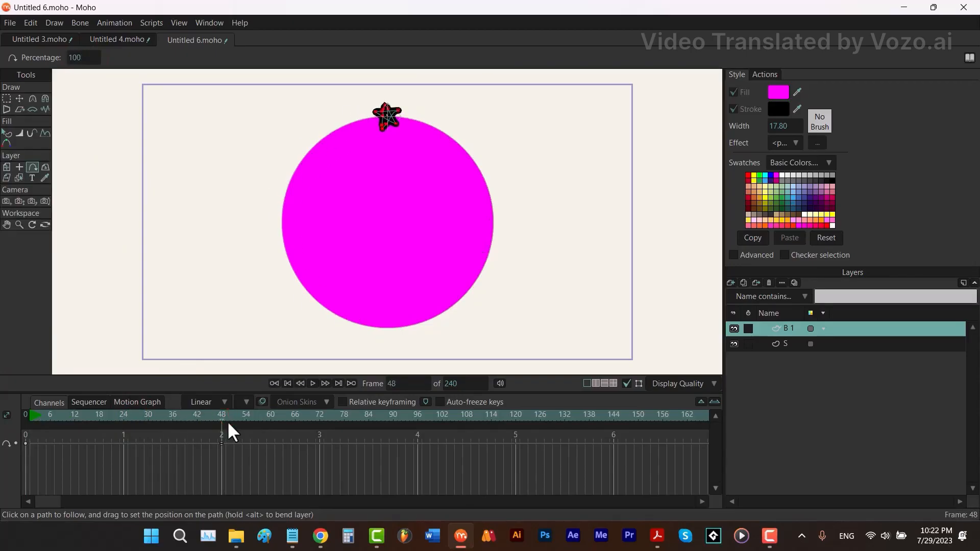
pyautogui.rightClick(220, 442)
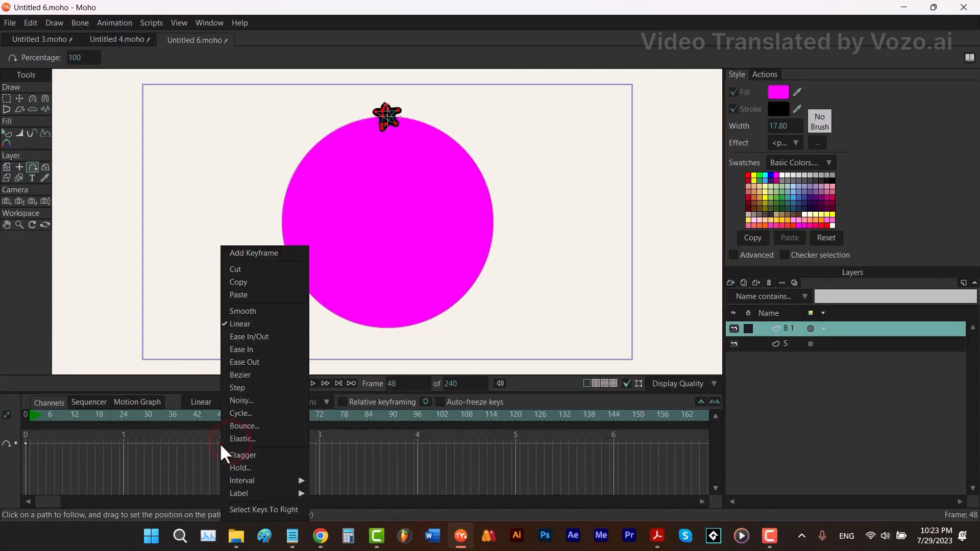
pyautogui.click(242, 412)
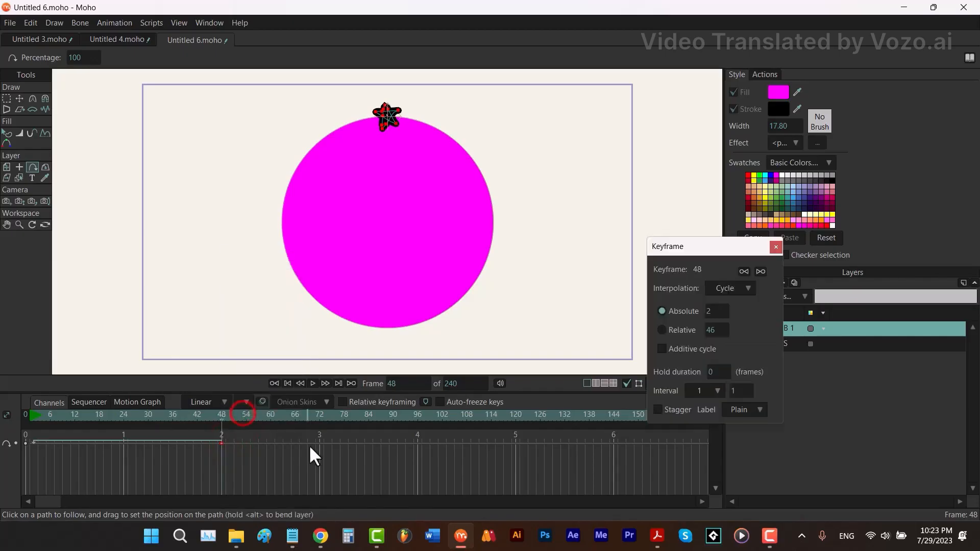
pyautogui.click(661, 330)
pyautogui.click(774, 247)
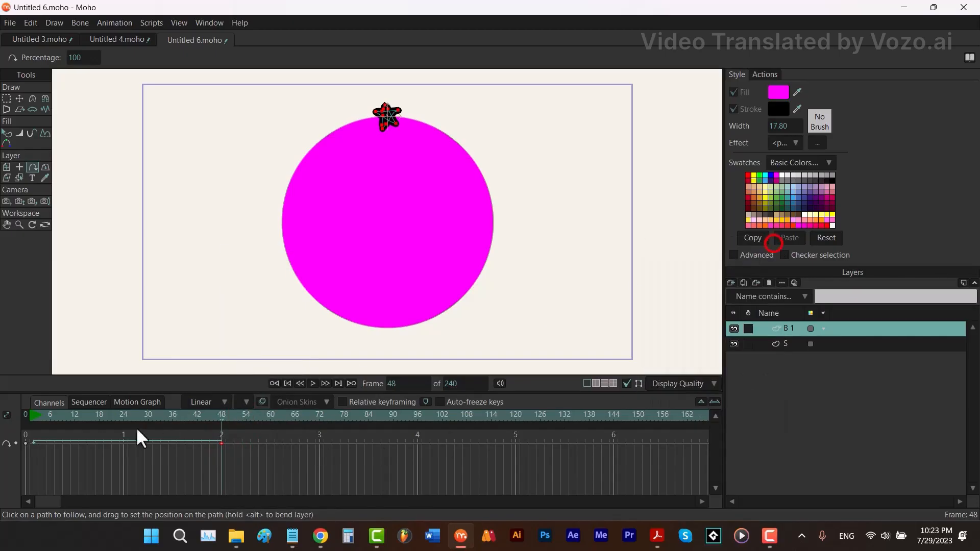
# Copy the frame 0 path keyframe to frame 1 and play back the looping star.
pyautogui.click(30, 417)
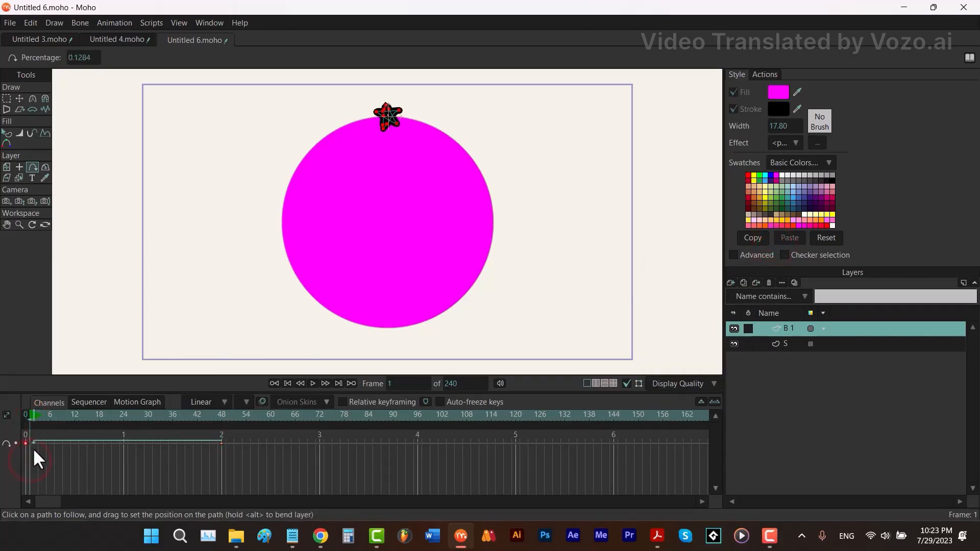
pyautogui.hotkey('ctrl', 'v')
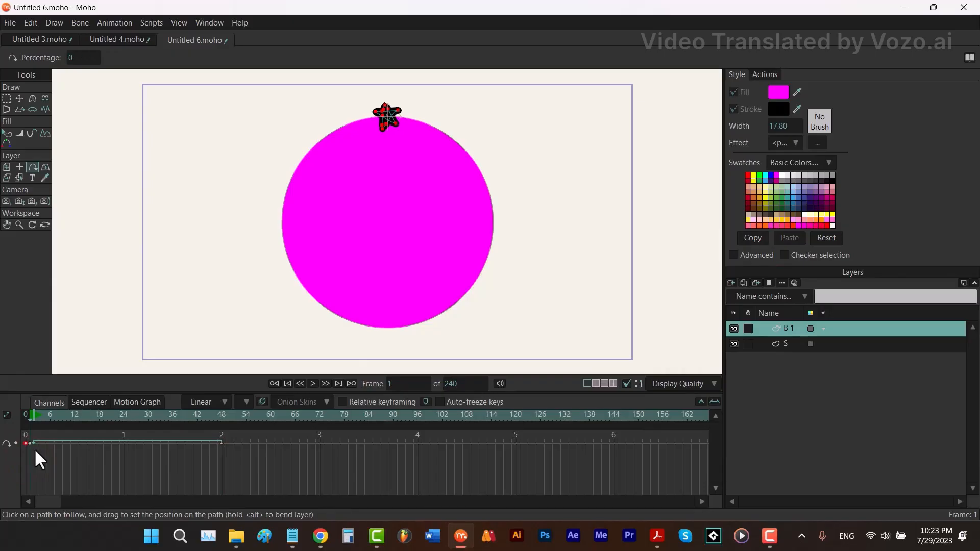
pyautogui.press('space')
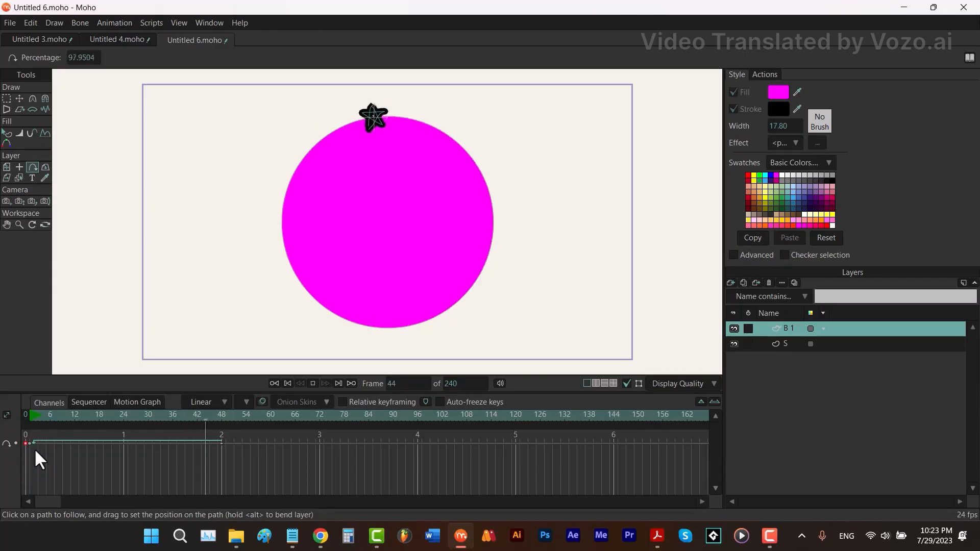
pyautogui.press('space')
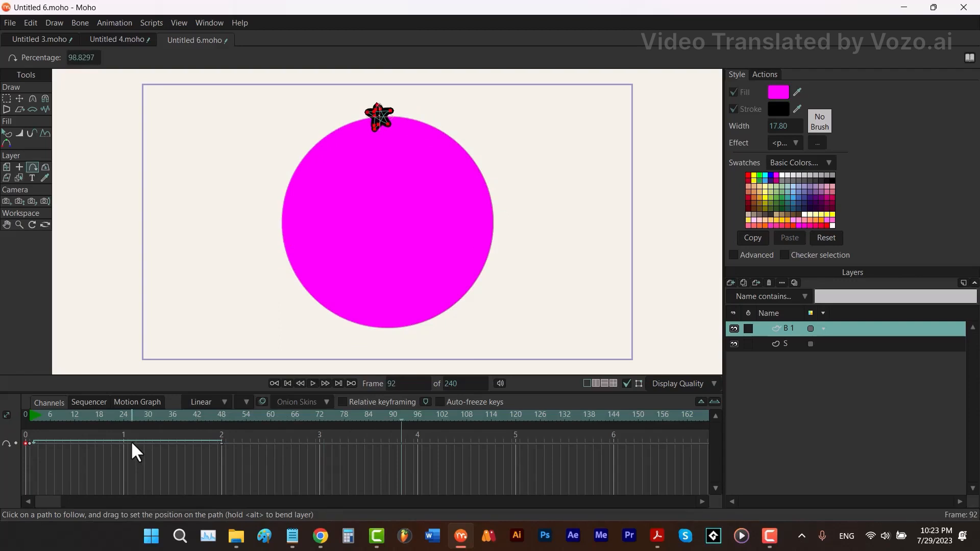
# Set the path keyframe at frame 1 to Linear interpolation and replay the animation from the start.
pyautogui.rightClick(28, 442)
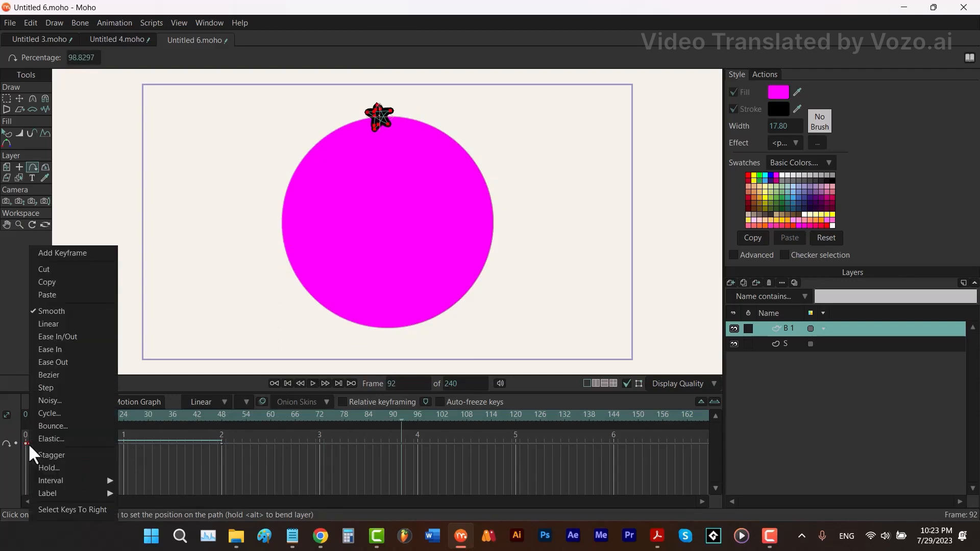
pyautogui.click(56, 325)
pyautogui.moveTo(85, 413); pyautogui.dragTo(26, 418)
pyautogui.press('space')
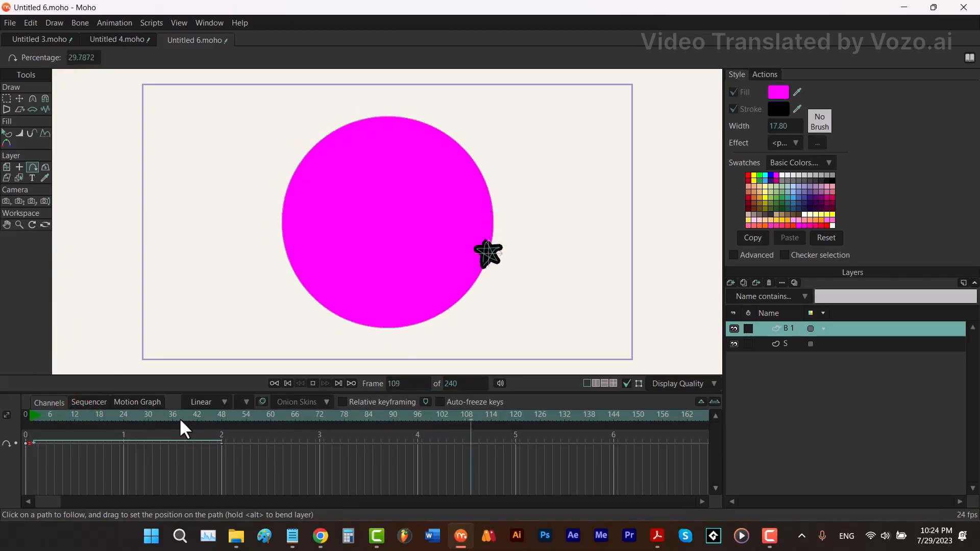
pyautogui.press('space')
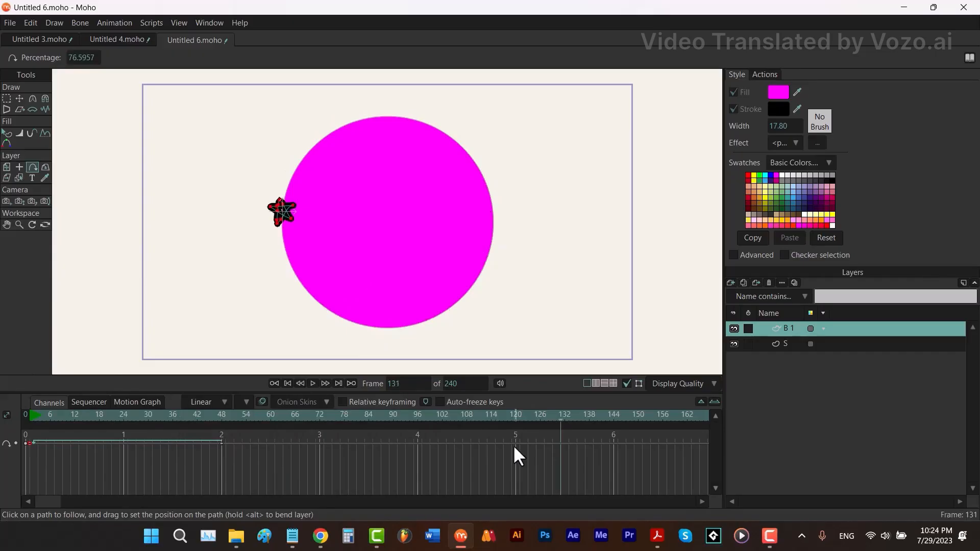
# Duplicate the star layer twice, shifting each copy's path keyframes 3 frames later than the previous star's, and play the animation.
pyautogui.click(742, 283)
pyautogui.moveTo(329, 464); pyautogui.dragTo(43, 445)
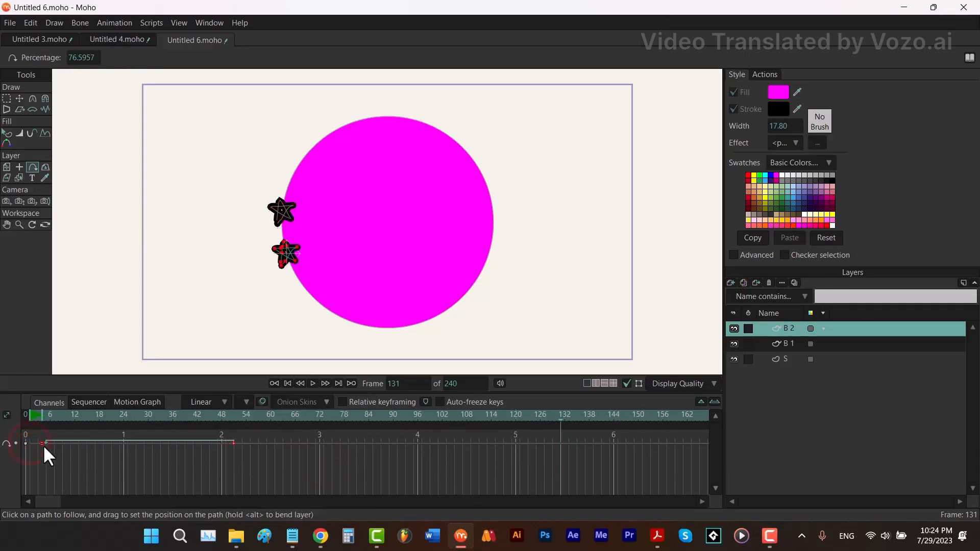
pyautogui.click(742, 283)
pyautogui.moveTo(40, 442)
pyautogui.mouseDown()
pyautogui.moveTo(69, 443)
pyautogui.moveTo(53, 443)
pyautogui.mouseUp()
pyautogui.click(240, 445)
pyautogui.click(59, 413)
pyautogui.click(32, 418)
pyautogui.press('space')
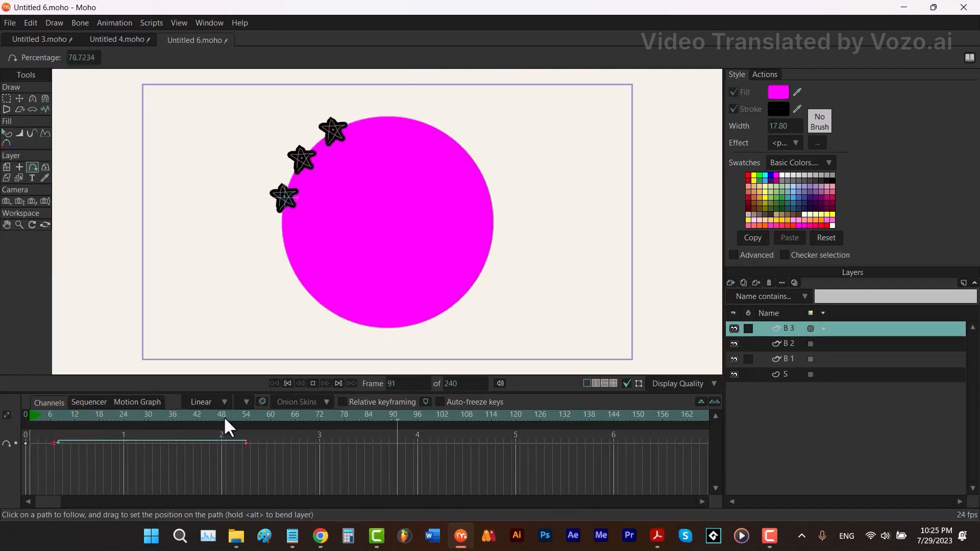
pyautogui.click(415, 417)
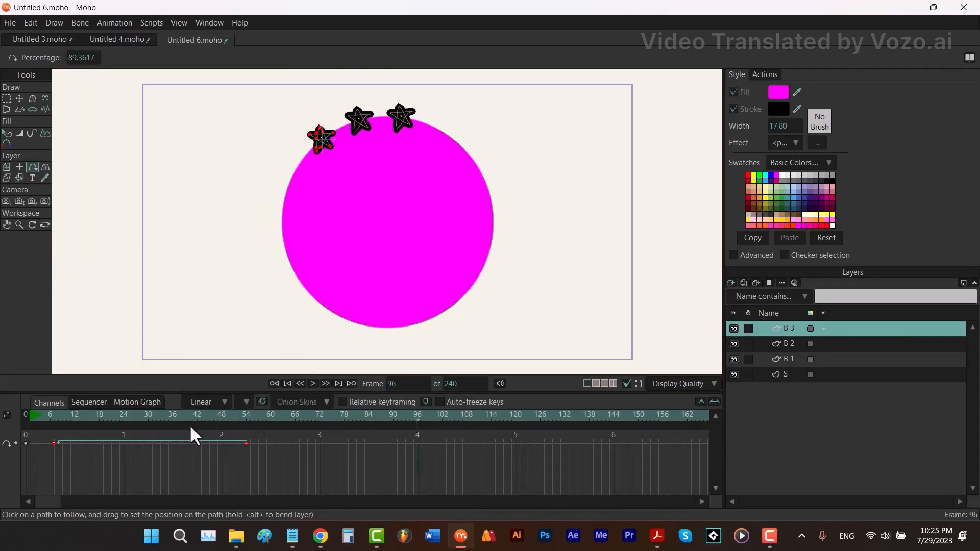
# On layer B 3, set the layer's rotation angle to 360 at frame 24.
pyautogui.click(124, 415)
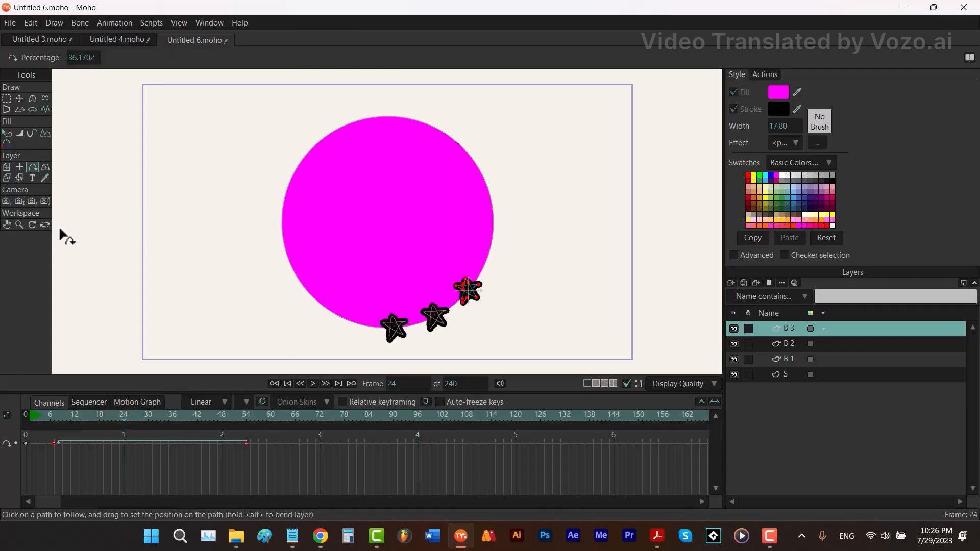
pyautogui.click(7, 166)
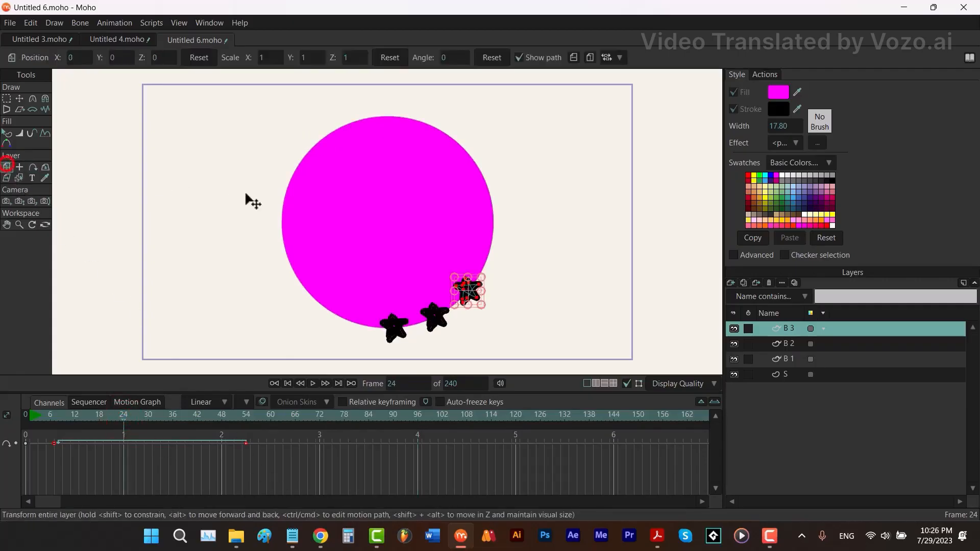
pyautogui.click(448, 60)
pyautogui.write('360')
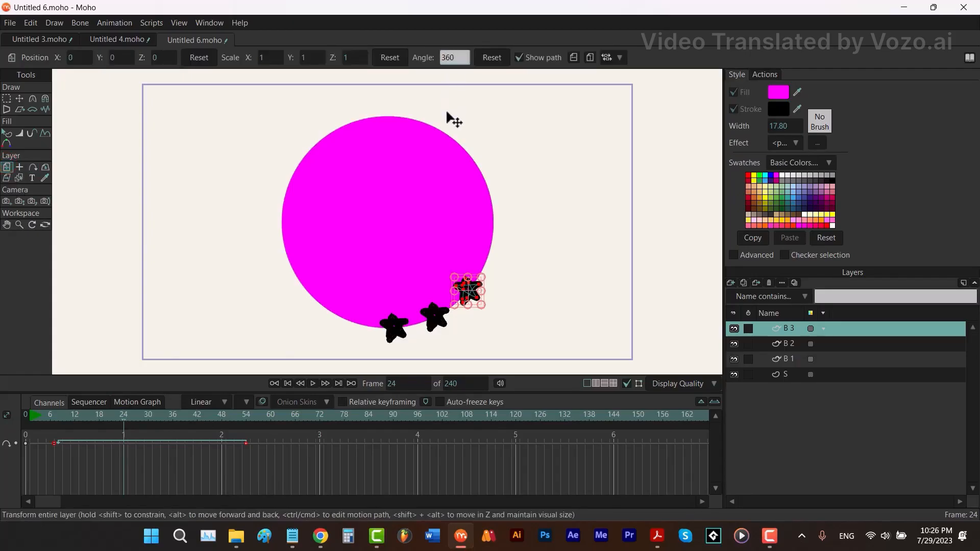
pyautogui.press('Return')
pyautogui.moveTo(120, 416)
pyautogui.mouseDown()
pyautogui.moveTo(35, 425)
pyautogui.moveTo(122, 432)
pyautogui.mouseUp()
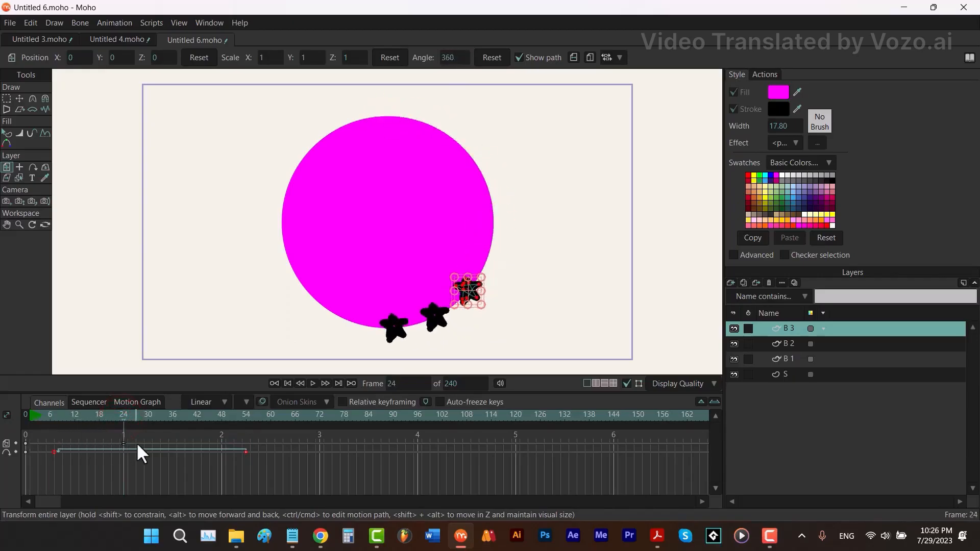
# Move the rotation keyframe from frame 24 to frame 54 and copy the frame 0 transform keyframe to frame 7.
pyautogui.moveTo(122, 443); pyautogui.dragTo(246, 443)
pyautogui.moveTo(40, 441); pyautogui.dragTo(19, 447)
pyautogui.moveTo(65, 414); pyautogui.dragTo(245, 415)
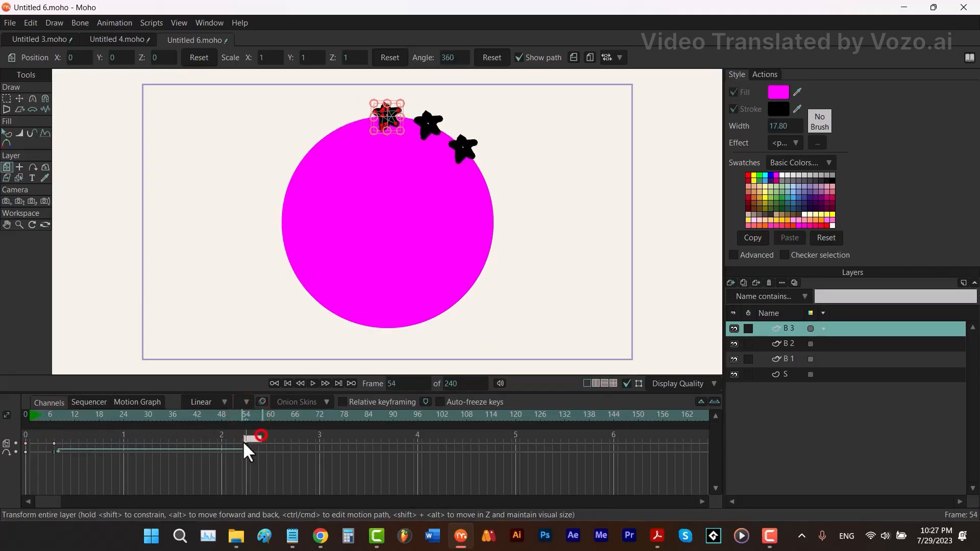
# Set the rotation keyframe at frame 54 to Cycle interpolation with a relative value of 46 frames.
pyautogui.rightClick(246, 443)
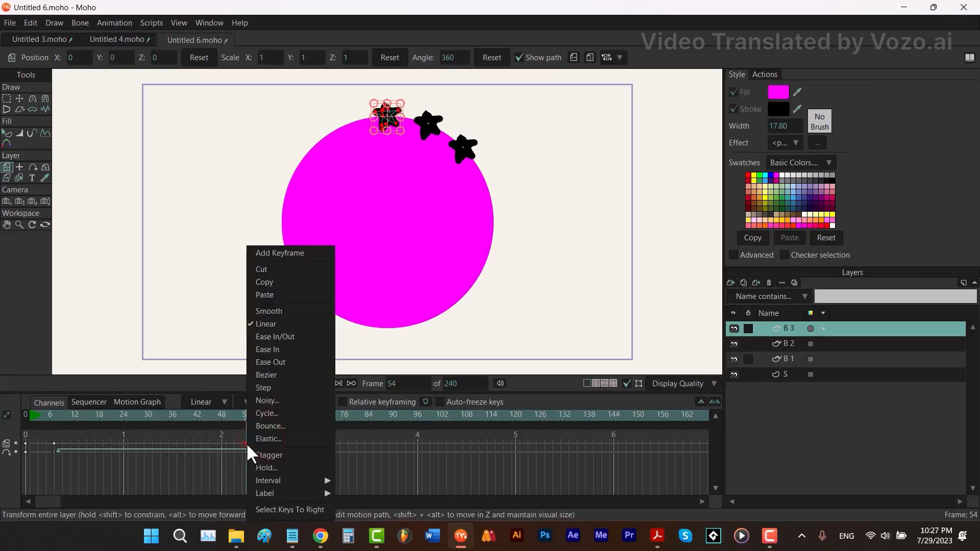
pyautogui.click(272, 412)
pyautogui.click(661, 329)
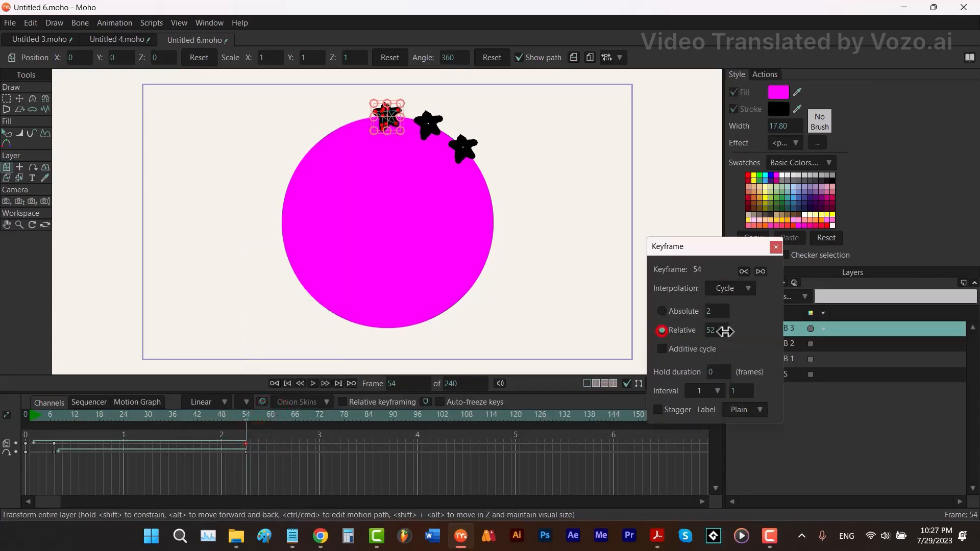
pyautogui.moveTo(716, 331); pyautogui.dragTo(692, 331)
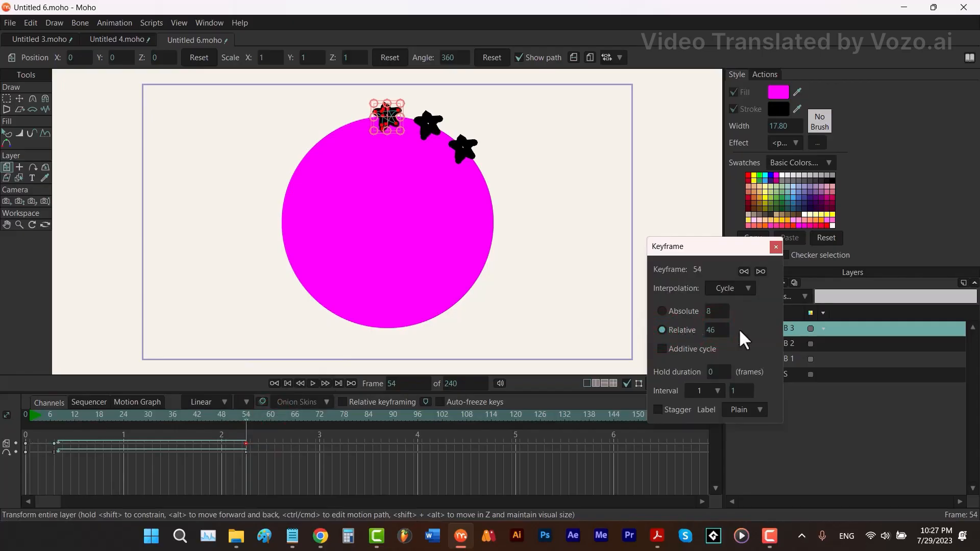
pyautogui.click(773, 245)
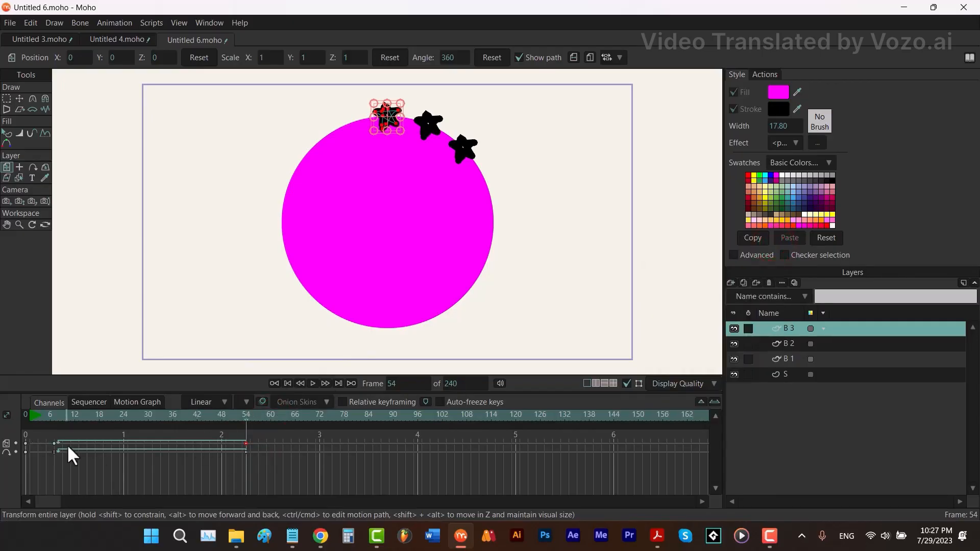
# Set layer B 3's rotation keyframe at frame 7 to Linear interpolation and play the animation.
pyautogui.rightClick(53, 442)
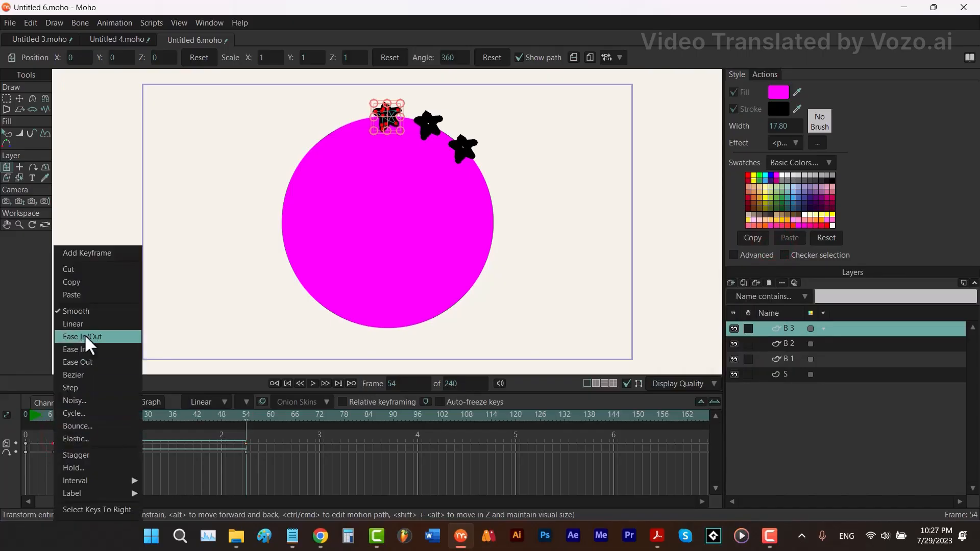
pyautogui.click(85, 328)
pyautogui.press('space')
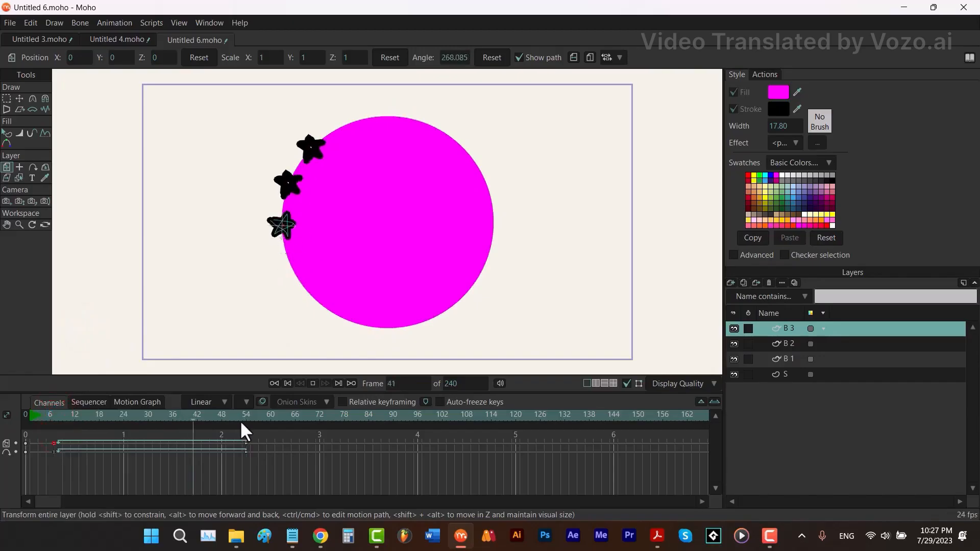
pyautogui.press('space')
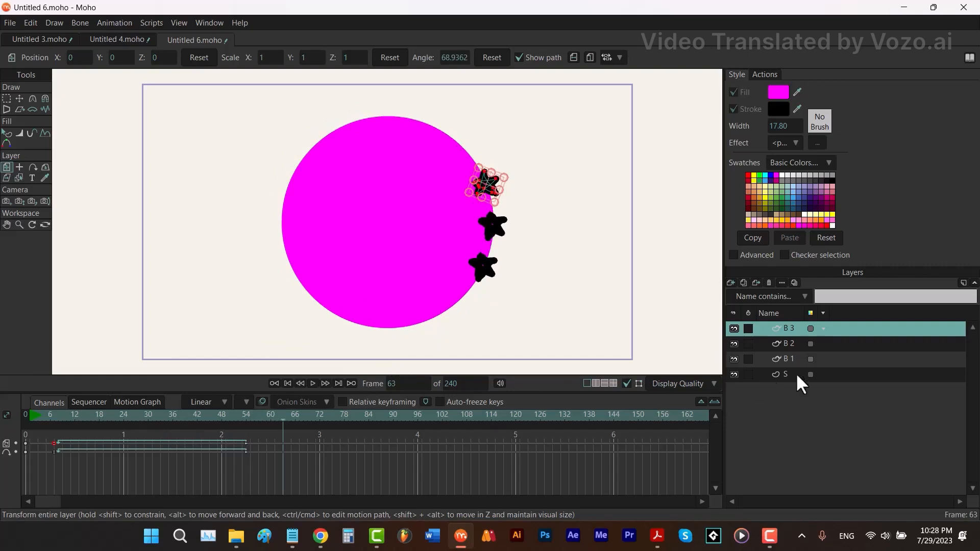
# On layer B 2 at frame 0, replace the star with a small circle drawn in the same spot and play the animation.
pyautogui.click(789, 344)
pyautogui.moveTo(81, 411); pyautogui.dragTo(19, 427)
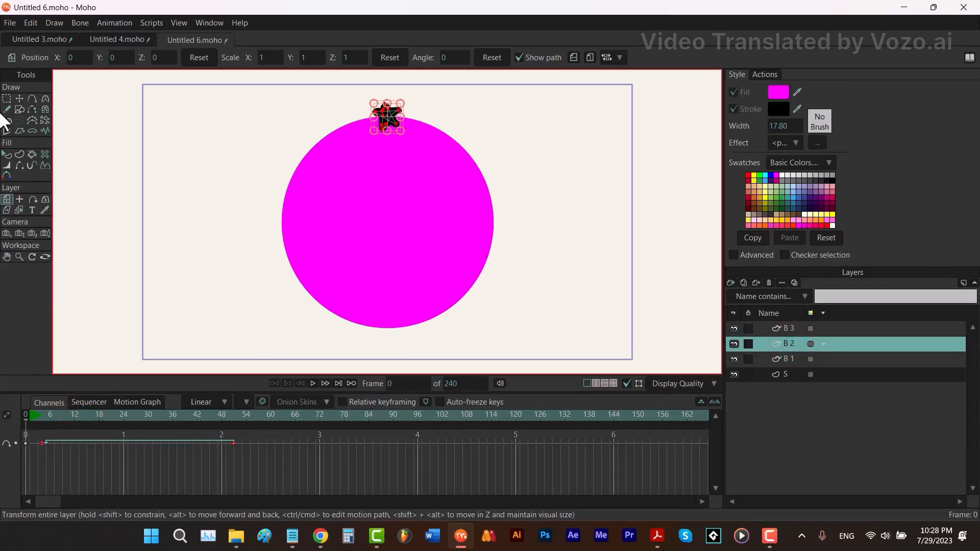
pyautogui.press('p')
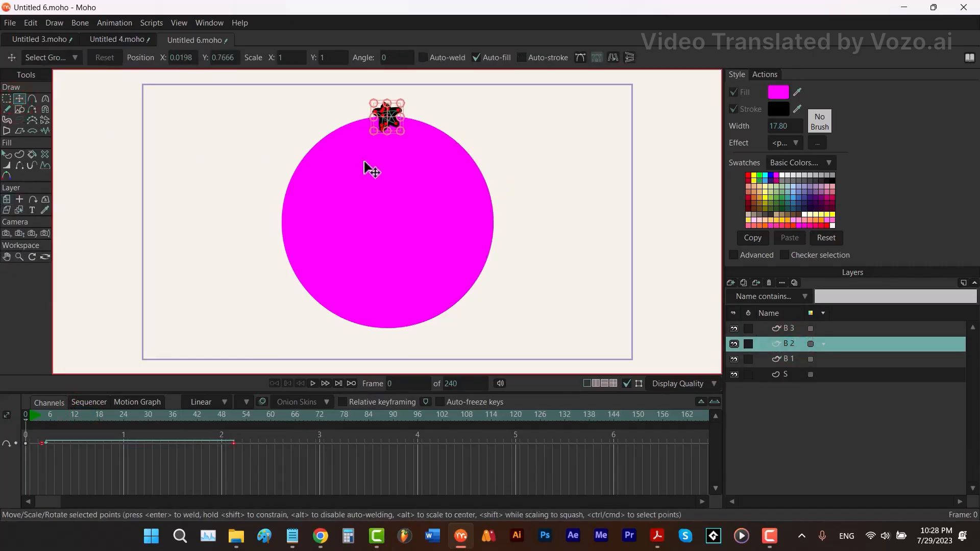
pyautogui.click(20, 109)
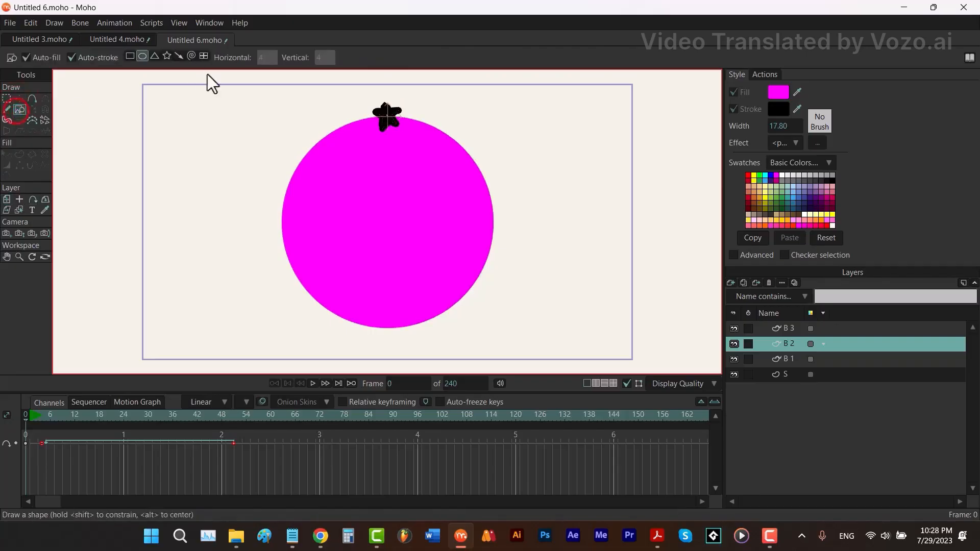
pyautogui.moveTo(386, 119); pyautogui.dragTo(393, 124)
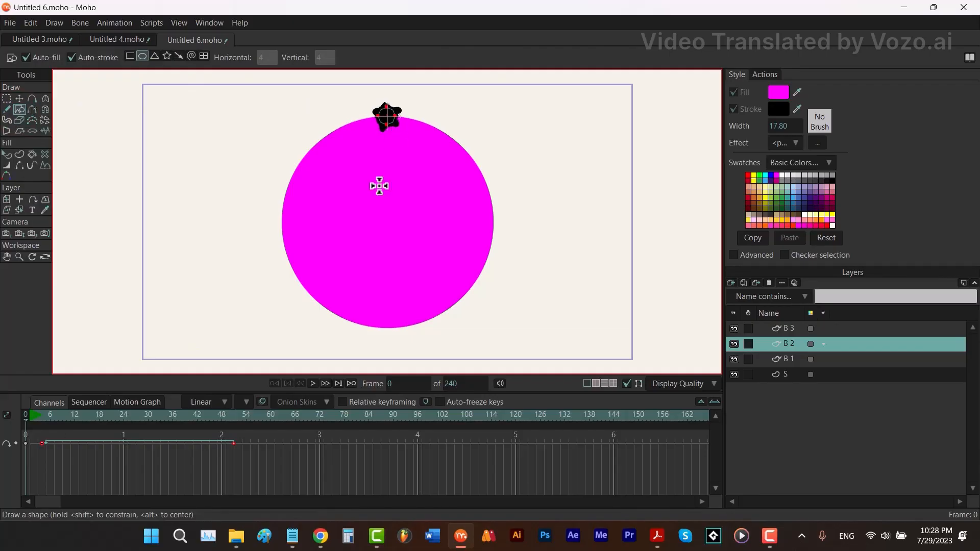
pyautogui.press('space')
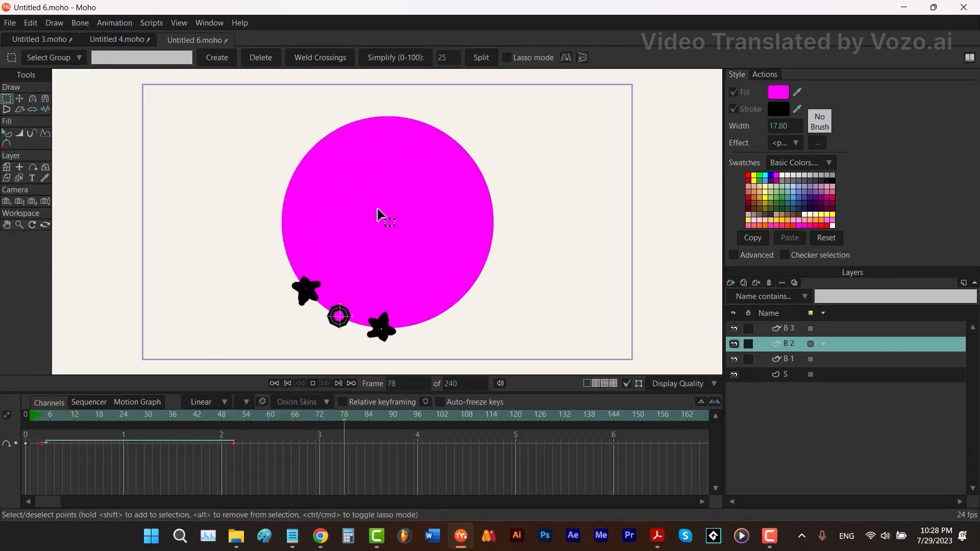
pyautogui.press('space')
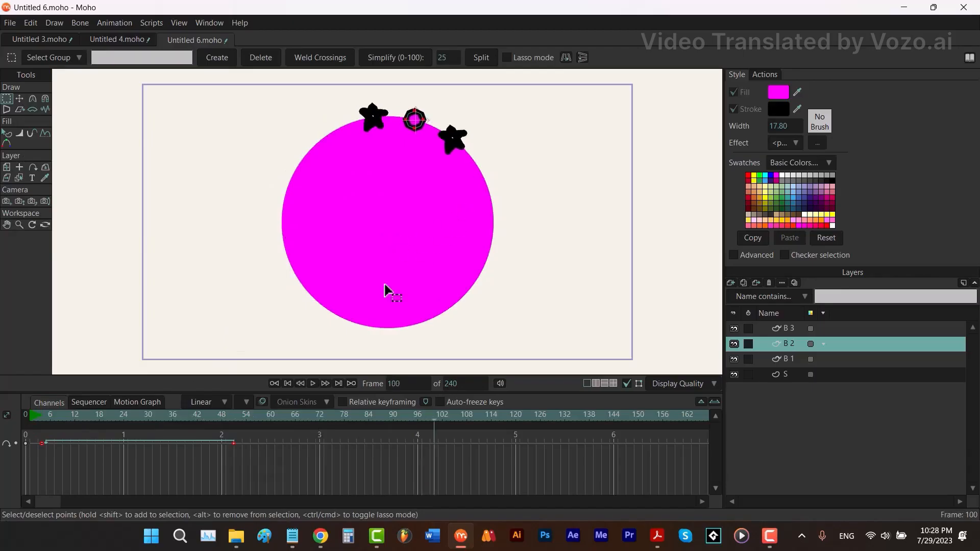
# On layer B 1 at frame 24, scale up the star's points with Transform Points.
pyautogui.moveTo(66, 418); pyautogui.dragTo(25, 418)
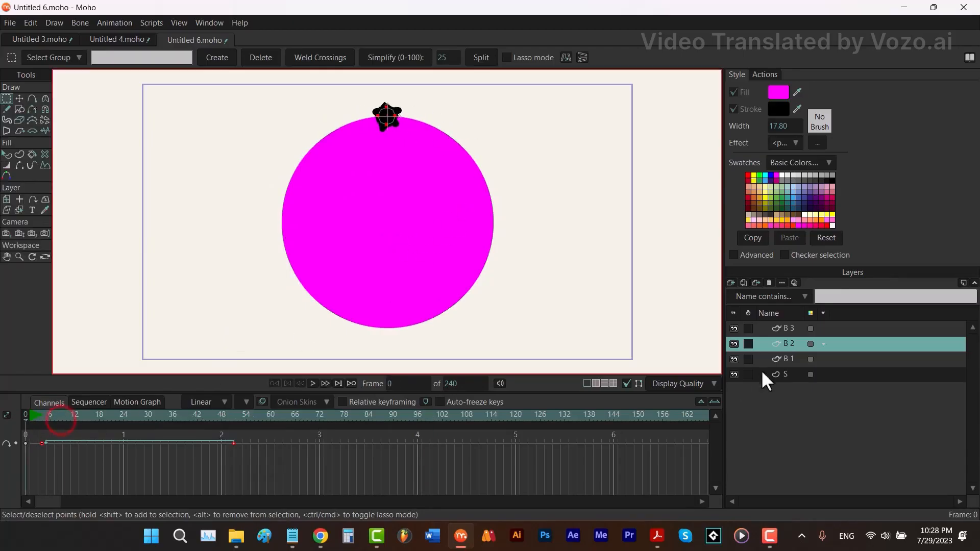
pyautogui.click(789, 361)
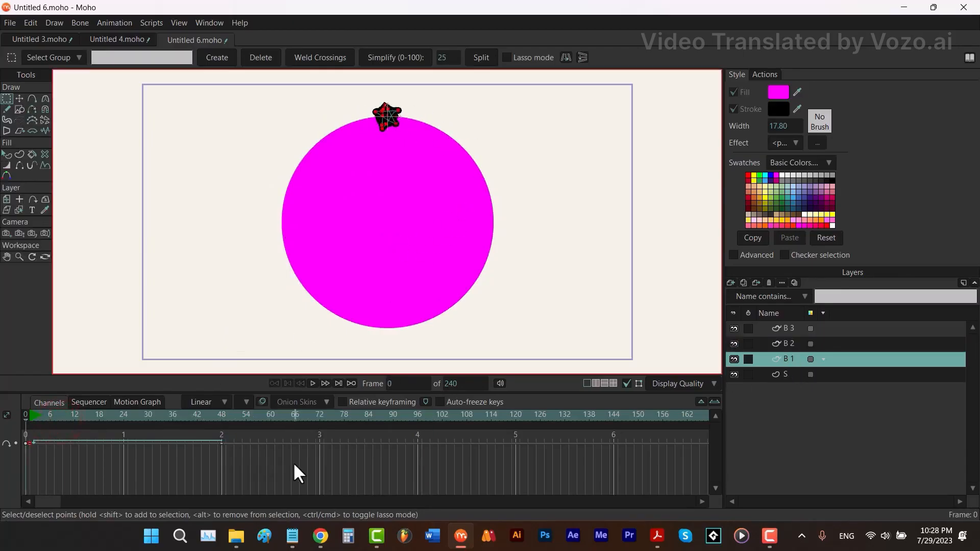
pyautogui.click(124, 414)
pyautogui.click(20, 98)
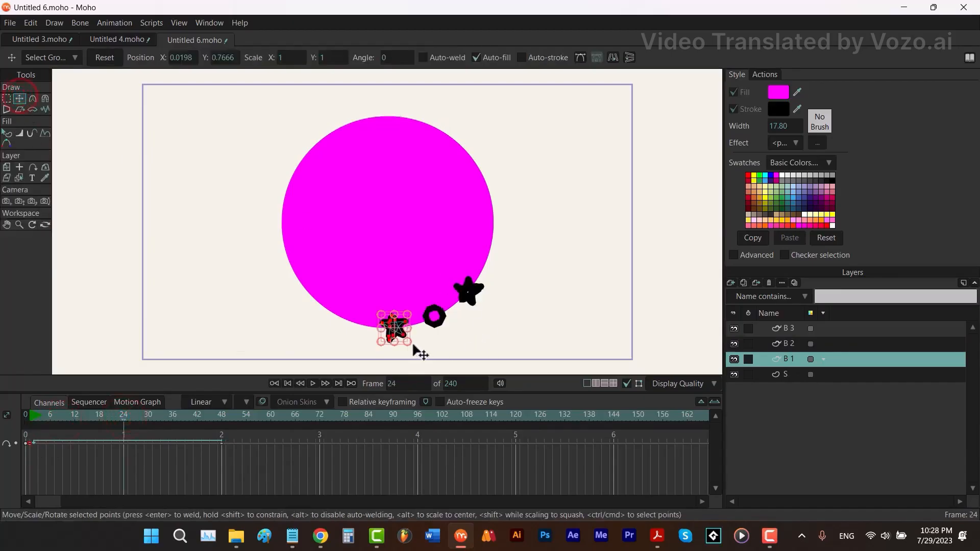
pyautogui.moveTo(408, 342); pyautogui.dragTo(417, 354)
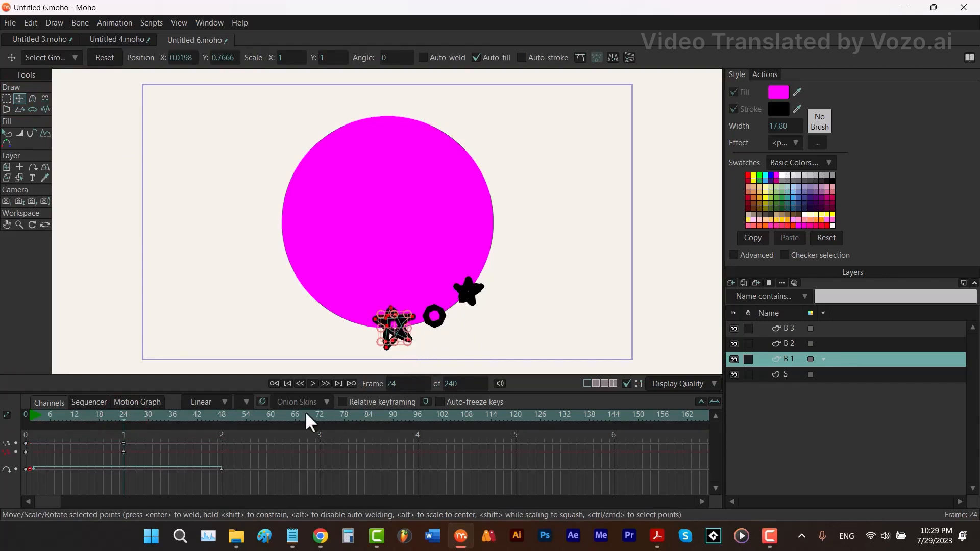
# Set layer B 1's point keyframes at frame 24 to Smooth interpolation.
pyautogui.click(222, 413)
pyautogui.moveTo(149, 434); pyautogui.dragTo(118, 444)
pyautogui.rightClick(121, 442)
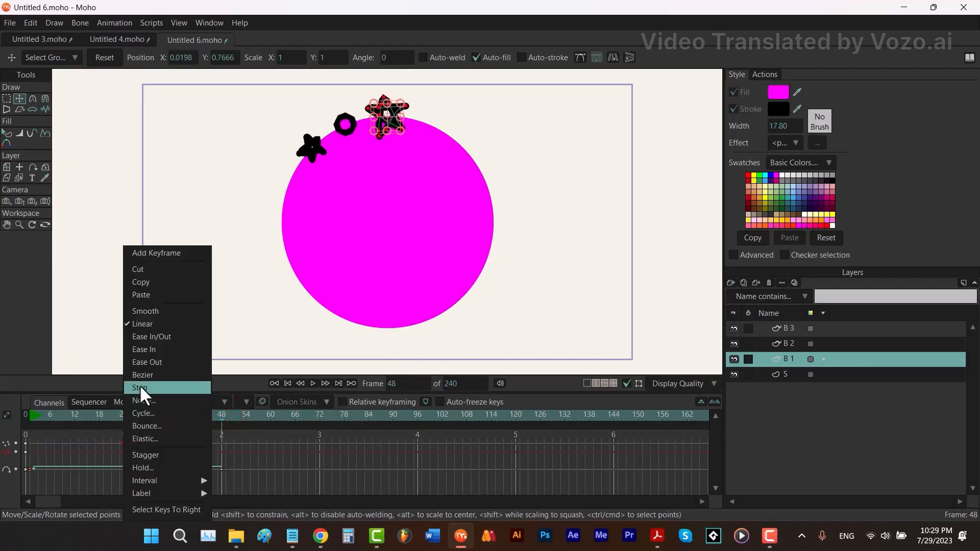
pyautogui.click(149, 312)
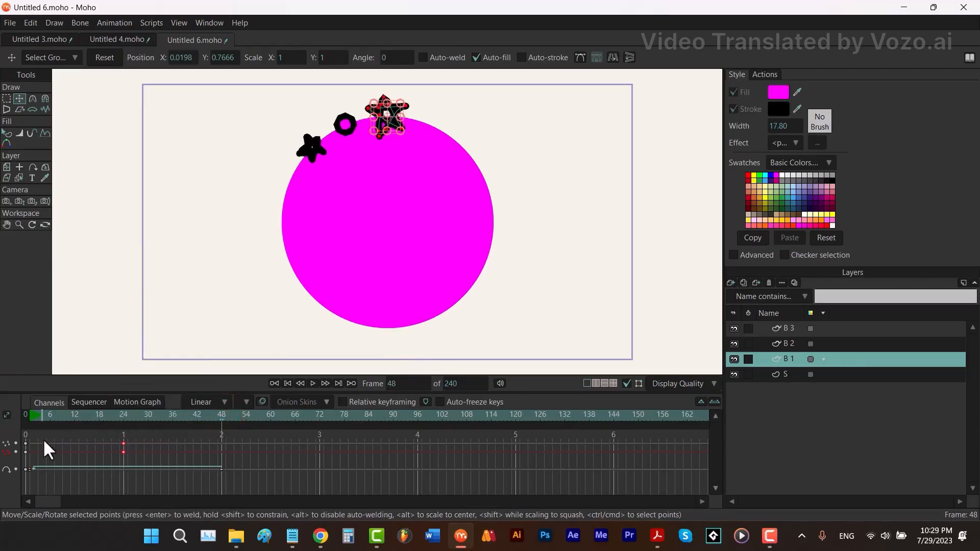
# Copy layer B 1's point keyframes from frame 0 to frames 48 and 1.
pyautogui.moveTo(25, 454); pyautogui.dragTo(25, 454)
pyautogui.hotkey('ctrl', 'c')
pyautogui.hotkey('ctrl', 'v')
pyautogui.click(42, 419)
pyautogui.click(32, 422)
pyautogui.moveTo(18, 456); pyautogui.dragTo(19, 455)
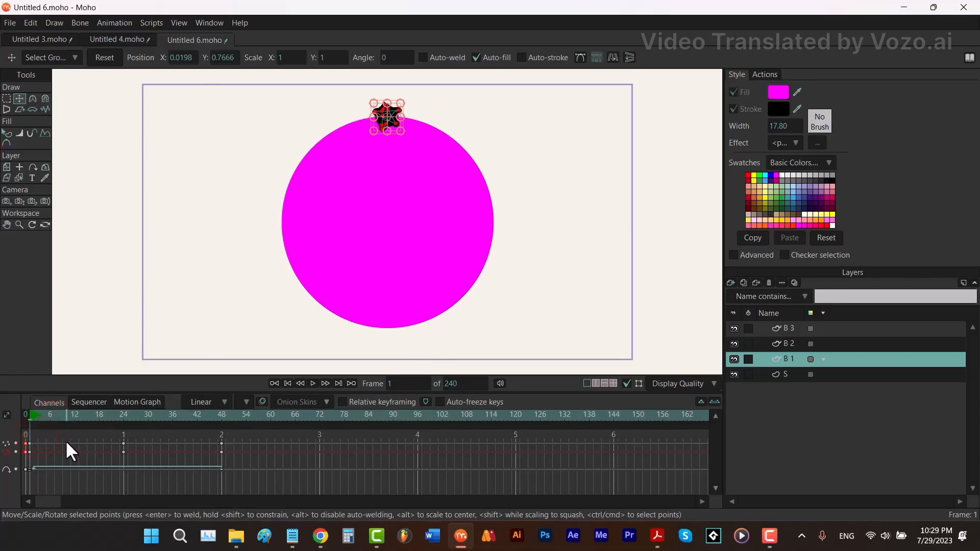
# Set layer B 1's point keyframes at frame 48 to Cycle back to absolute frame 2 and play the animation.
pyautogui.moveTo(230, 438); pyautogui.dragTo(214, 451)
pyautogui.rightClick(221, 443)
pyautogui.click(241, 413)
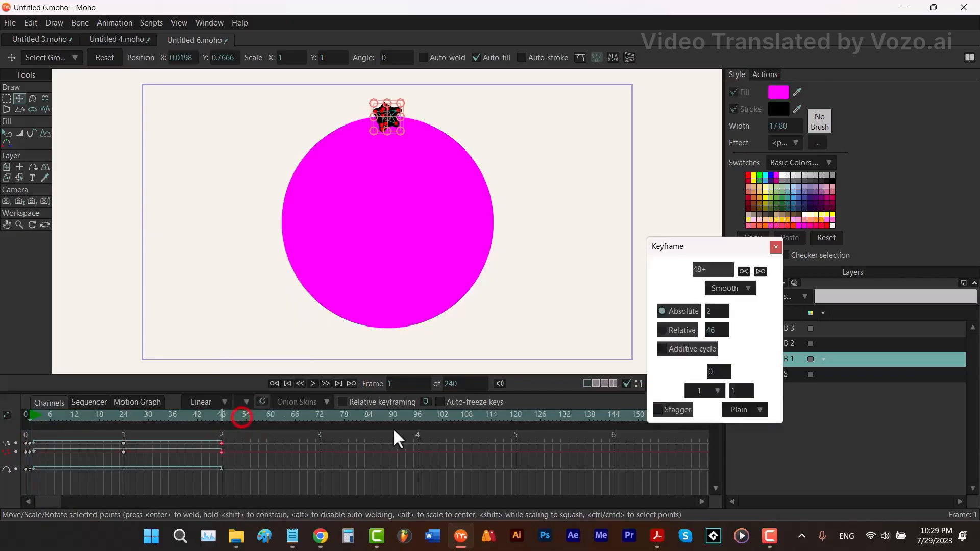
pyautogui.click(775, 247)
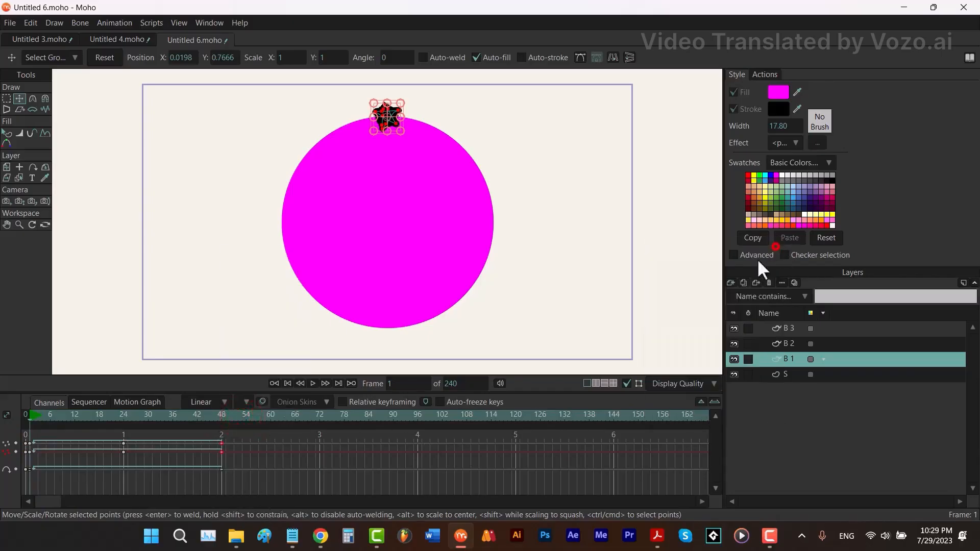
pyautogui.press('space')
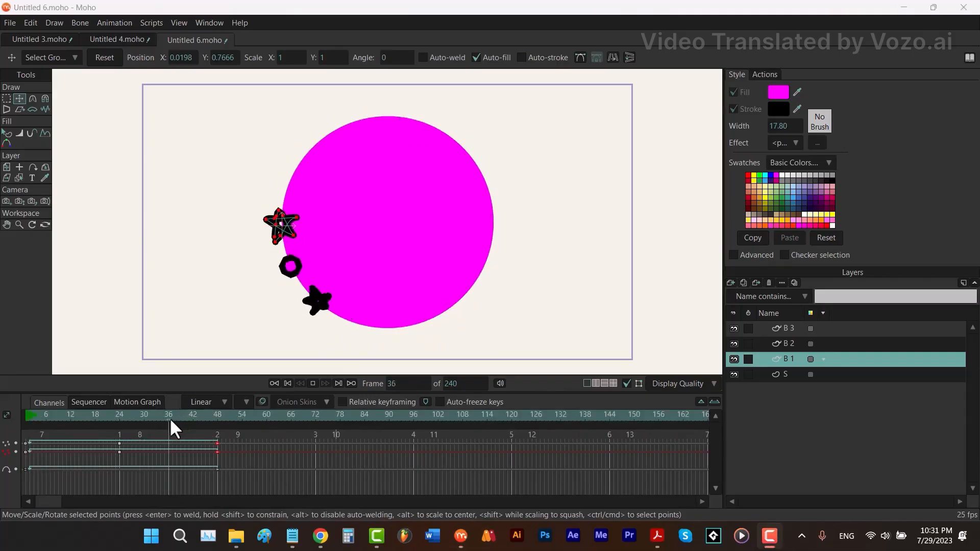
pyautogui.moveTo(168, 417); pyautogui.dragTo(152, 419)
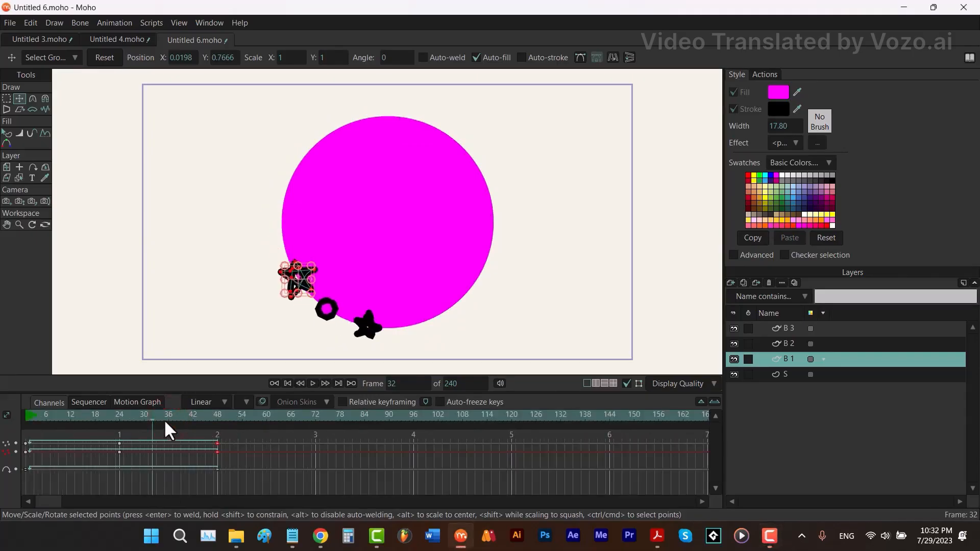
# On layer S at frame 131, move the circle's top point down to its centre and its right point outward toward the canvas edge.
pyautogui.click(786, 374)
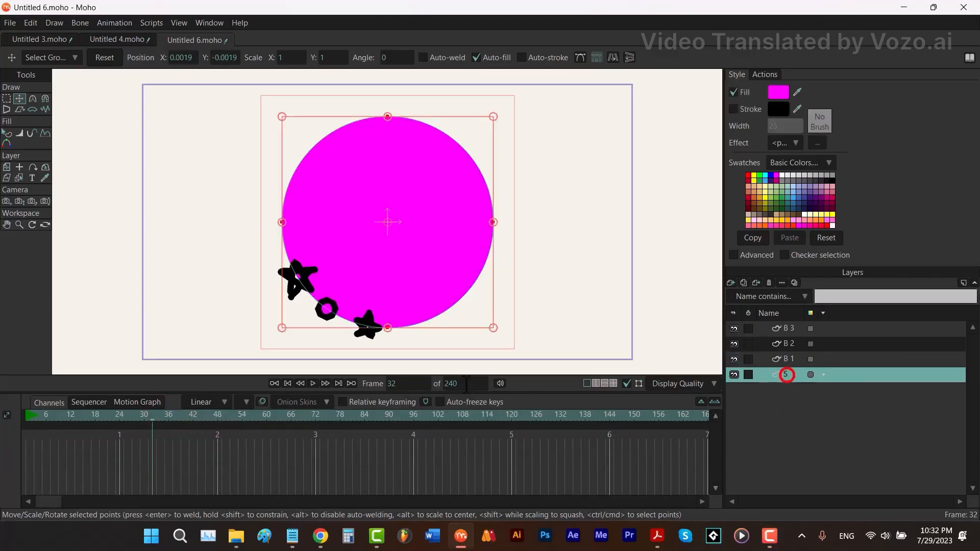
pyautogui.click(219, 303)
pyautogui.click(288, 416)
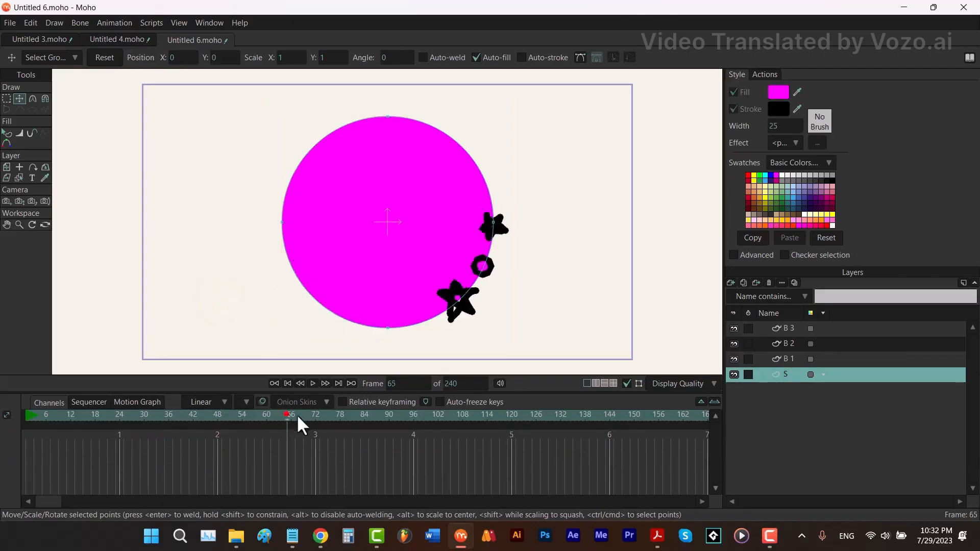
pyautogui.moveTo(297, 416); pyautogui.dragTo(556, 425)
pyautogui.moveTo(393, 117); pyautogui.dragTo(387, 218)
pyautogui.moveTo(492, 223); pyautogui.dragTo(610, 201)
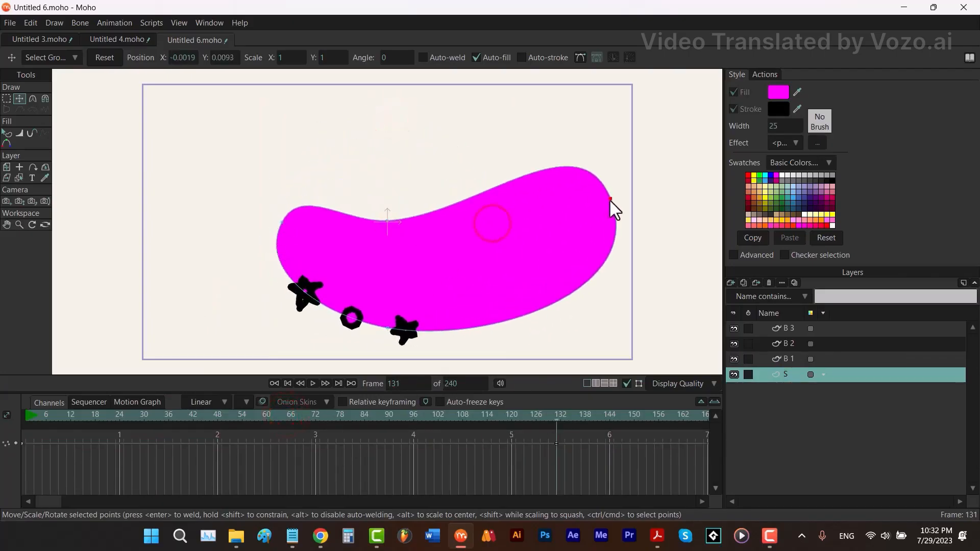
# Play the animation from the beginning to check the stars on the deforming shape, and return to frame 7.
pyautogui.moveTo(235, 416); pyautogui.dragTo(0, 401)
pyautogui.press('space')
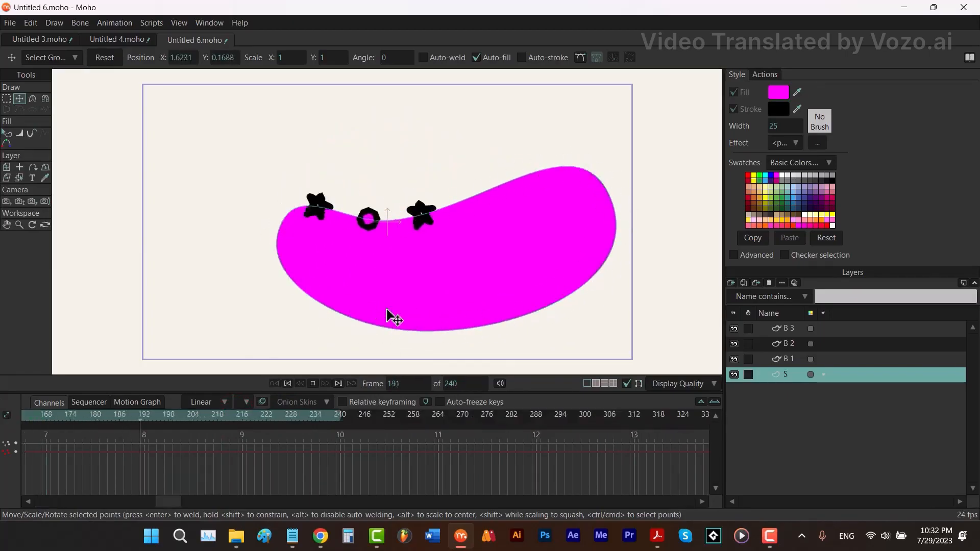
pyautogui.press('space')
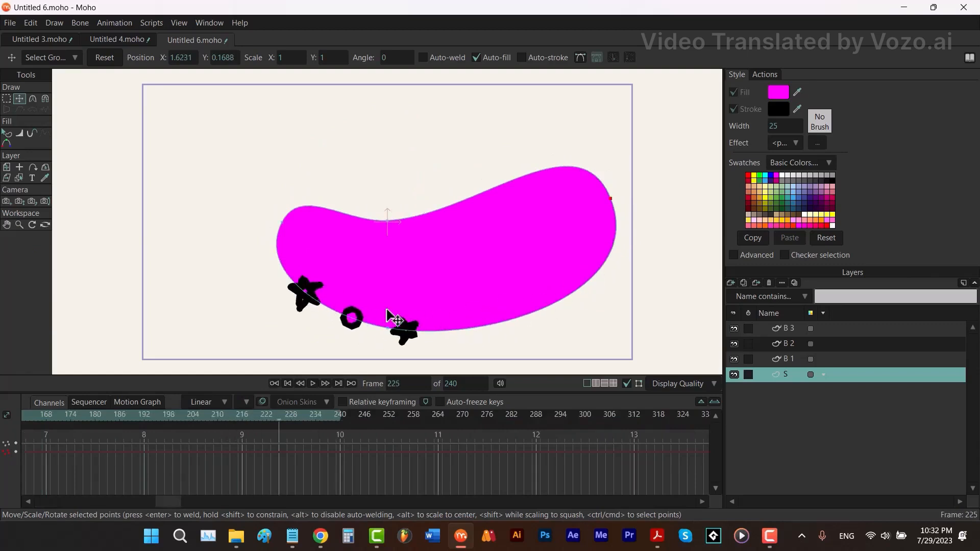
pyautogui.moveTo(165, 499); pyautogui.dragTo(19, 501)
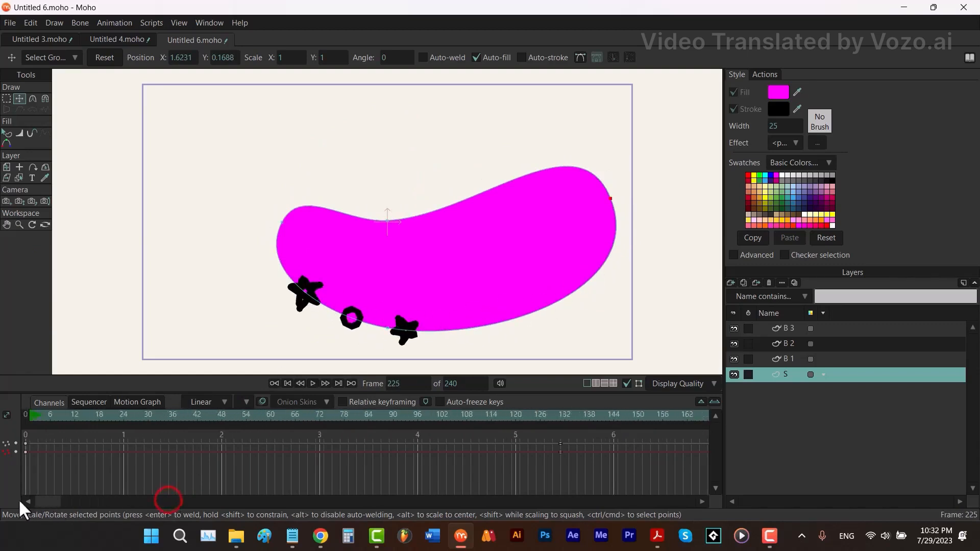
pyautogui.moveTo(51, 415)
pyautogui.mouseDown()
pyautogui.moveTo(25, 416)
pyautogui.moveTo(85, 420)
pyautogui.moveTo(40, 418)
pyautogui.moveTo(54, 421)
pyautogui.mouseUp()
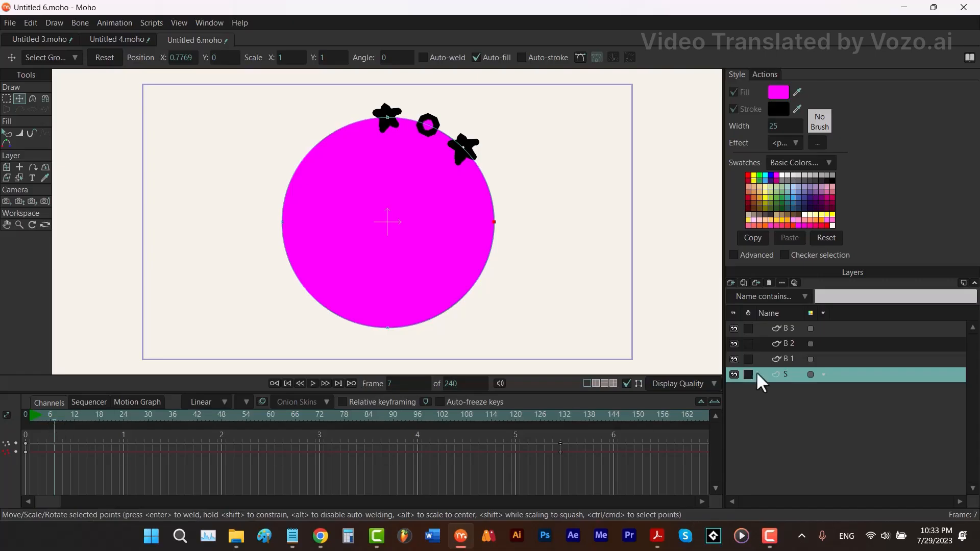
# At frame 0, group layers B 3, B 2, B 1 and S under the name Stars, and play the animation from frame 1.
pyautogui.keyDown('shift'); pyautogui.click(791, 327); pyautogui.keyUp('shift')
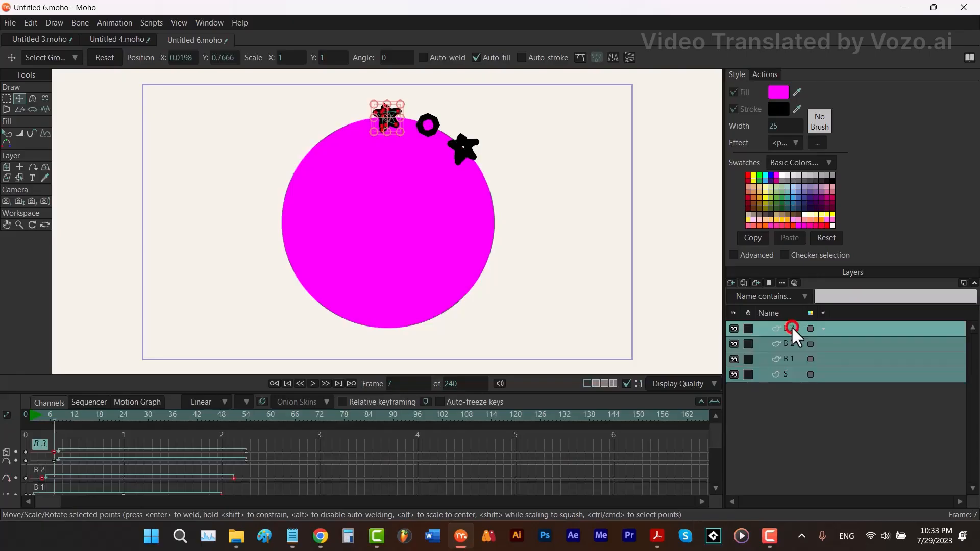
pyautogui.moveTo(55, 417); pyautogui.dragTo(19, 423)
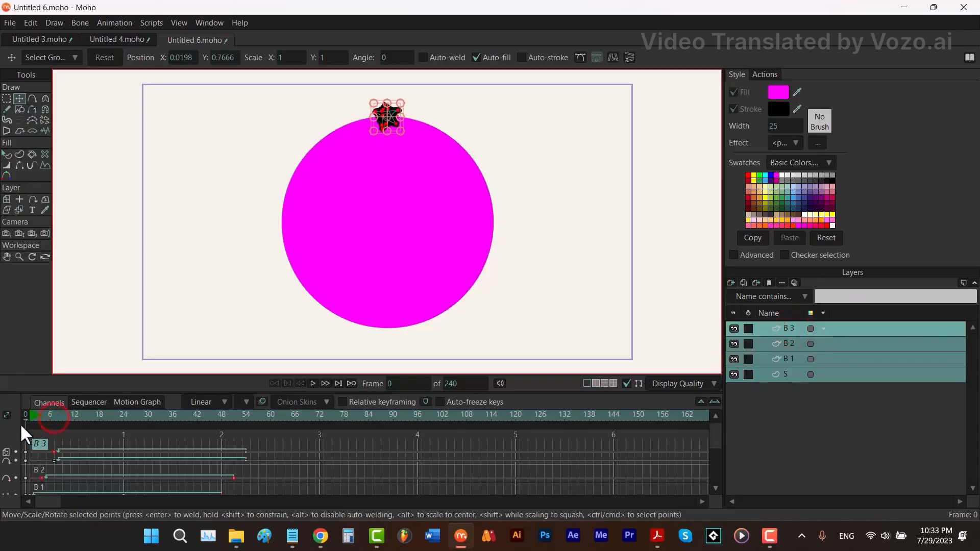
pyautogui.rightClick(788, 332)
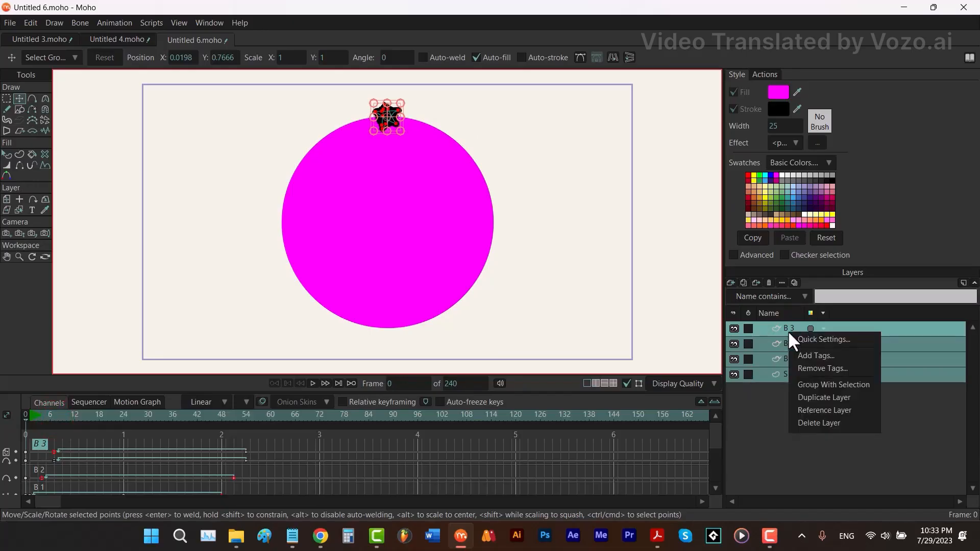
pyautogui.click(807, 386)
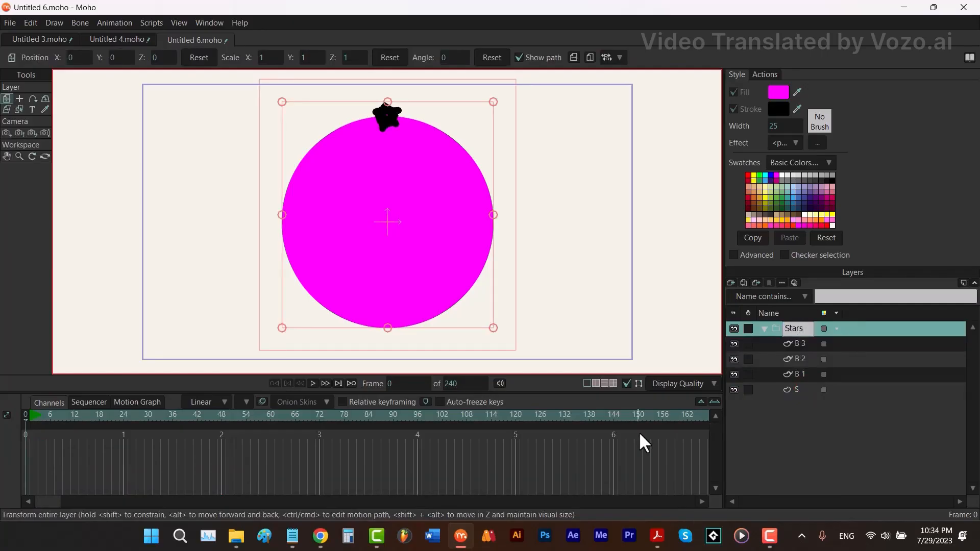
pyautogui.press('Return')
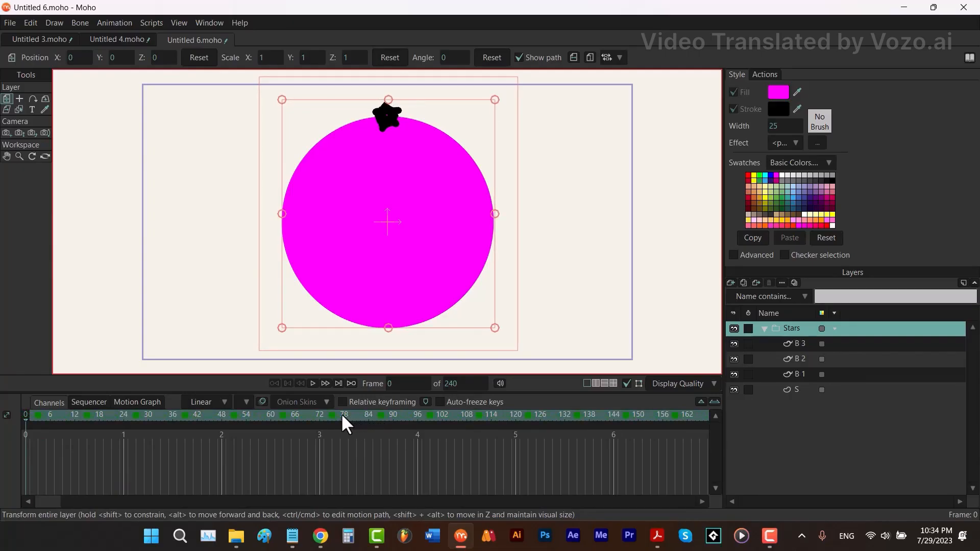
pyautogui.moveTo(319, 412); pyautogui.dragTo(32, 433)
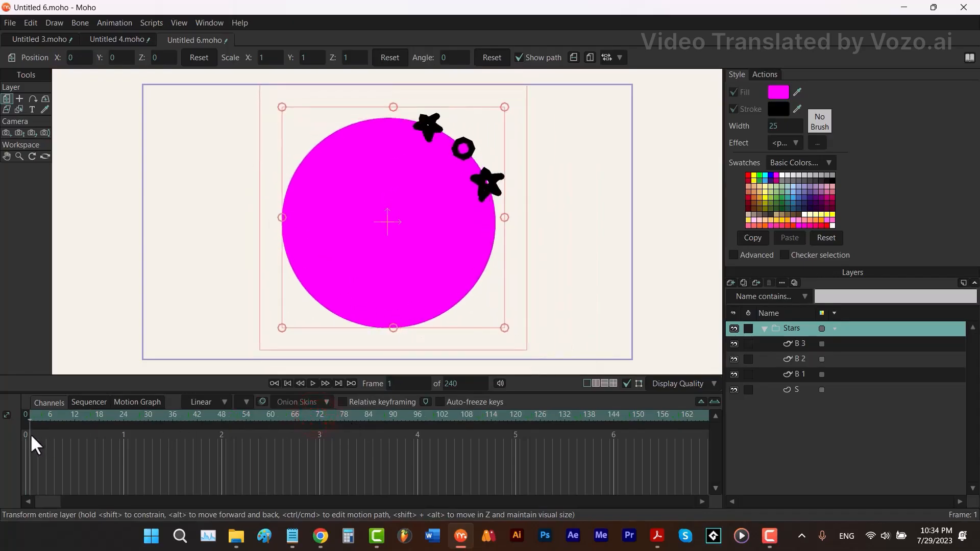
pyautogui.press('space')
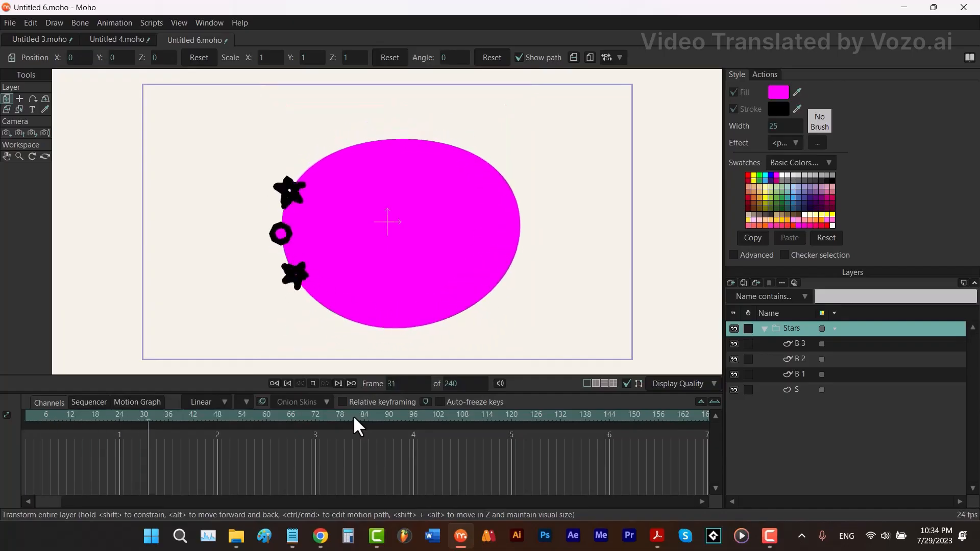